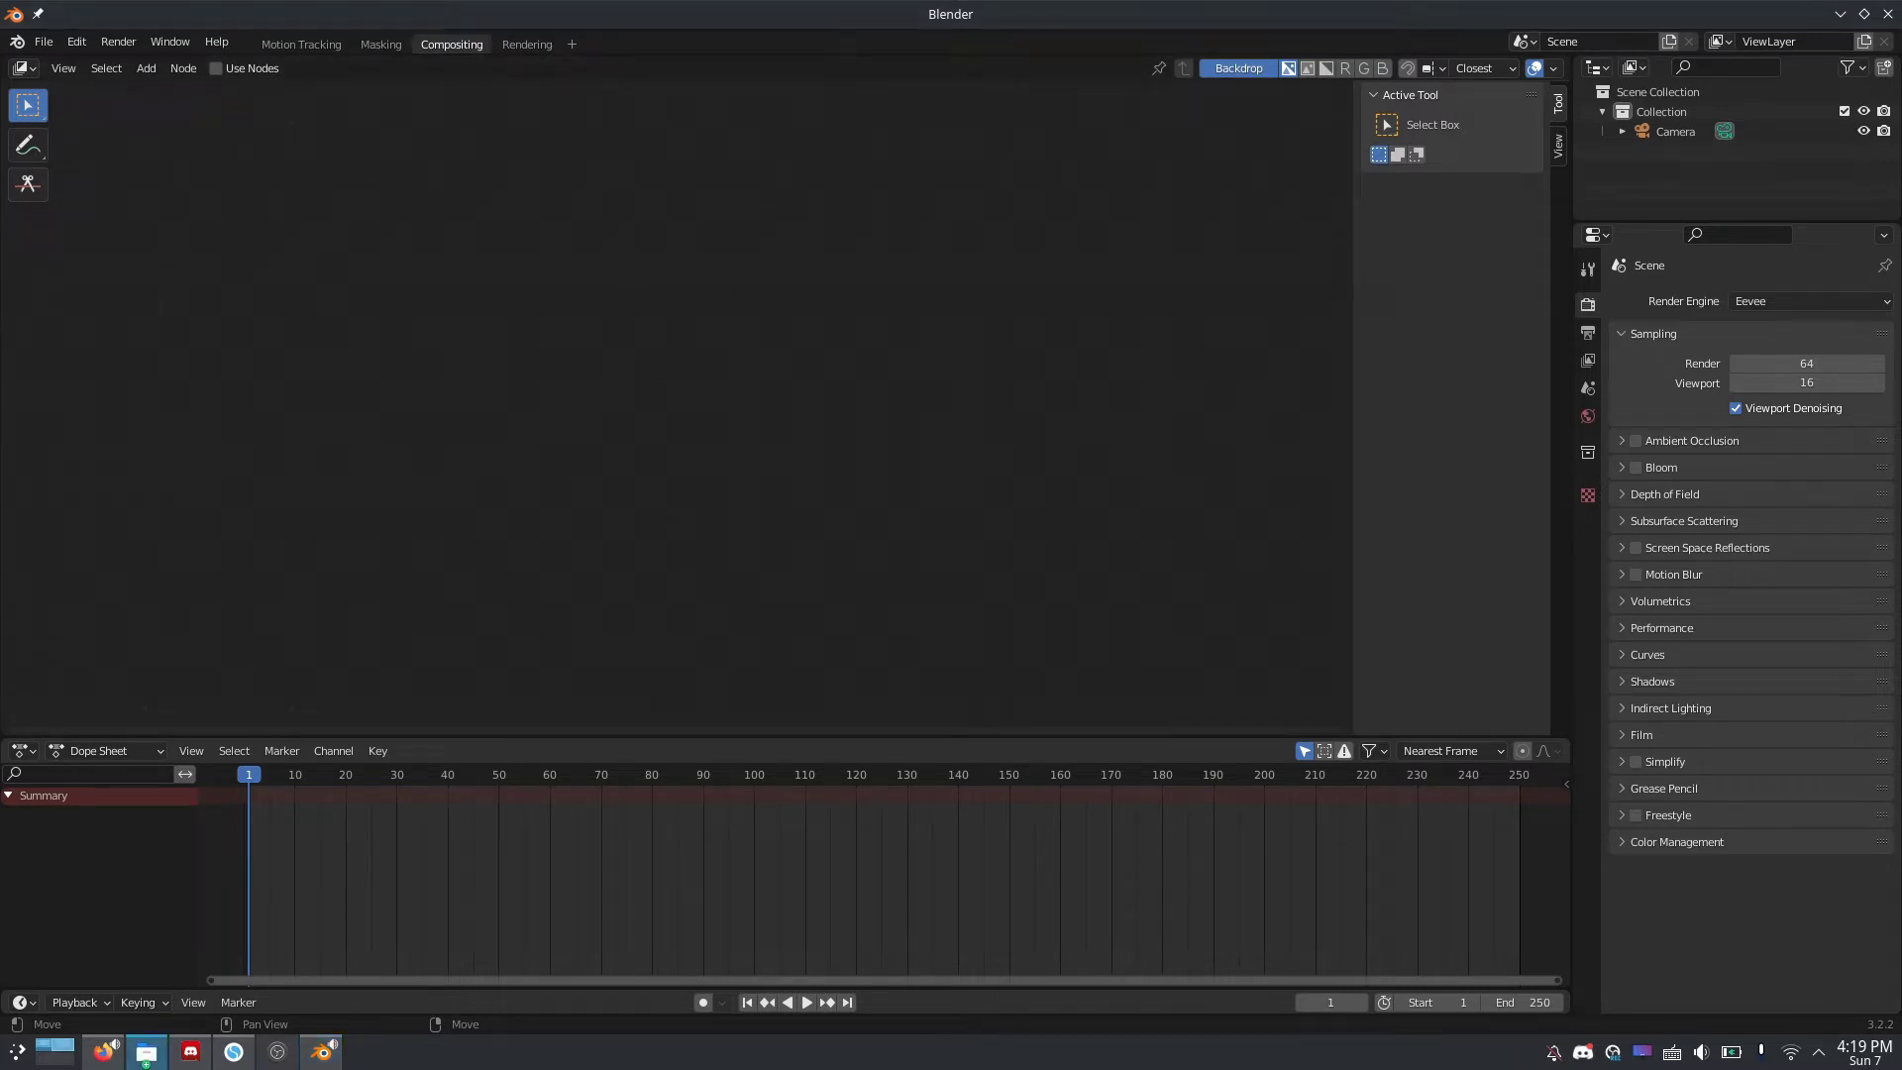
# Browse lens dirt reference images in Firefox, then return to Blender's compositor
pyautogui.click(106, 1051)
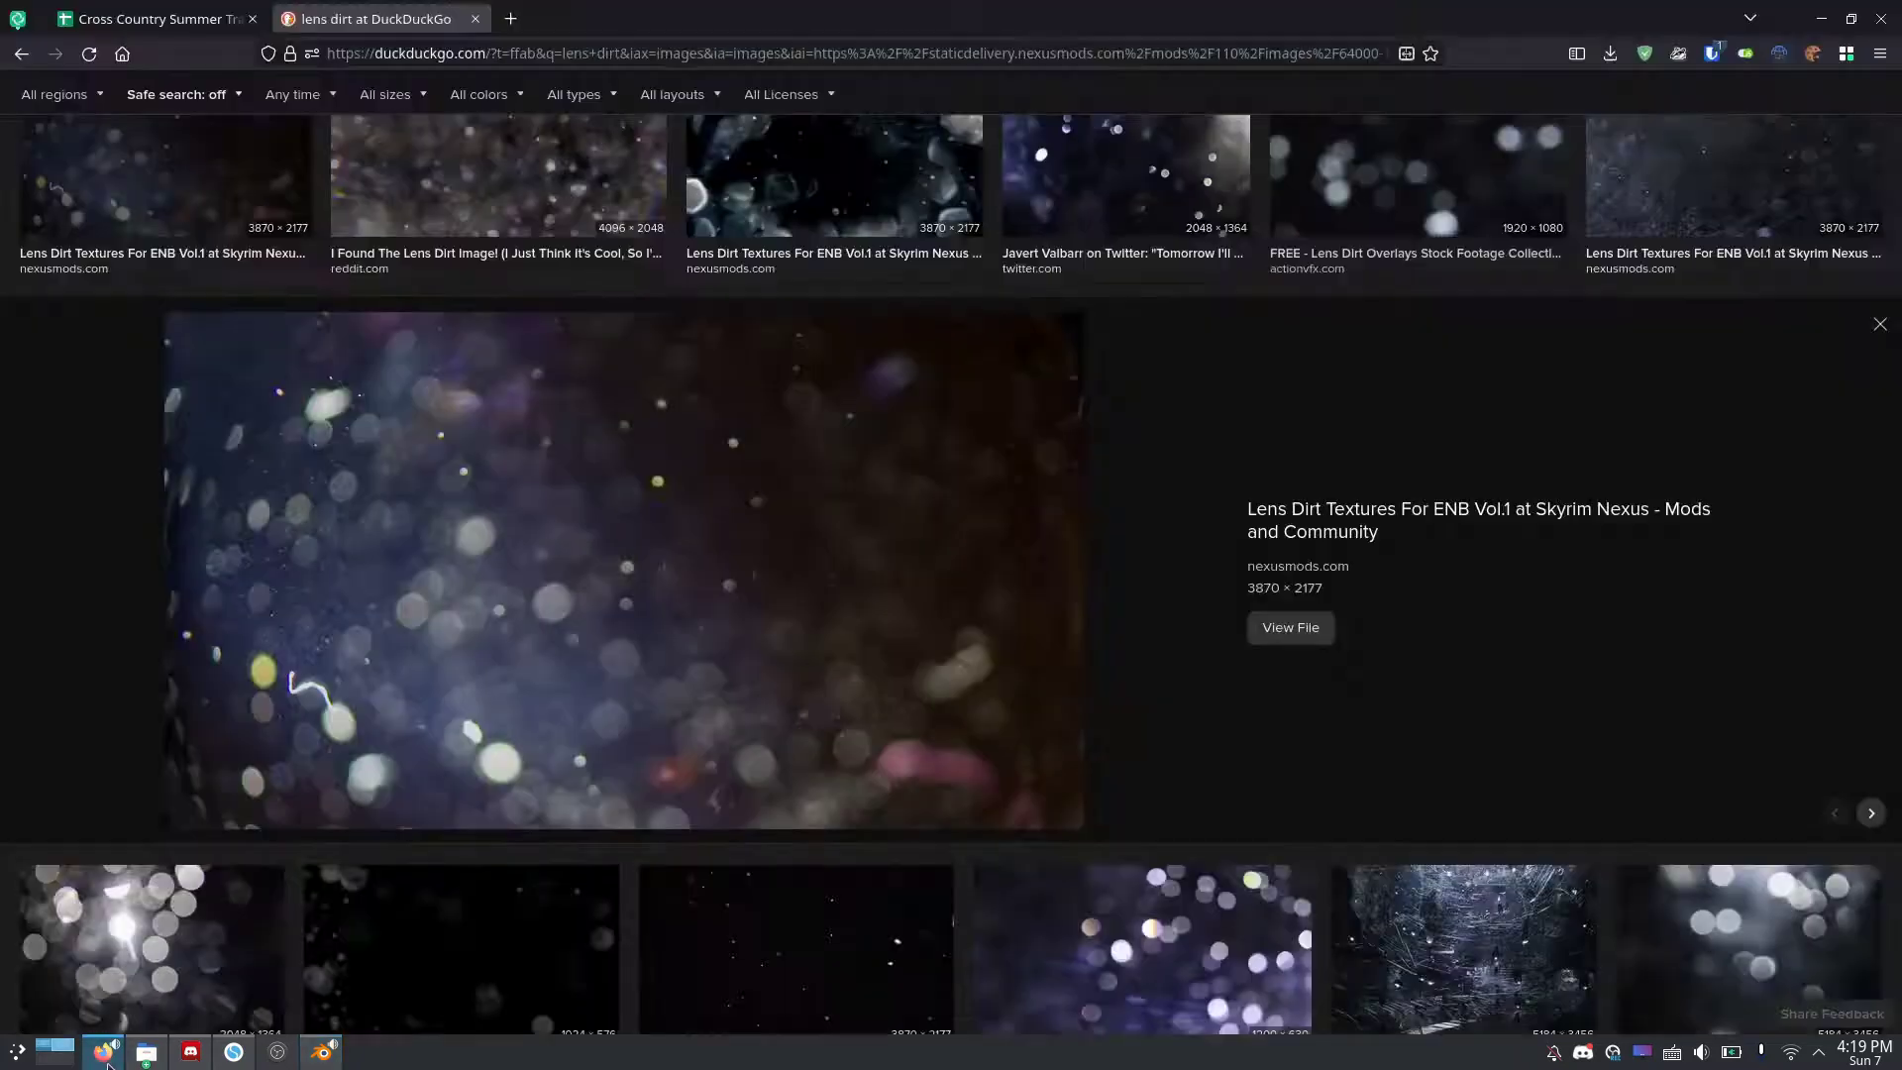
pyautogui.hotkey('alt', 'Tab')
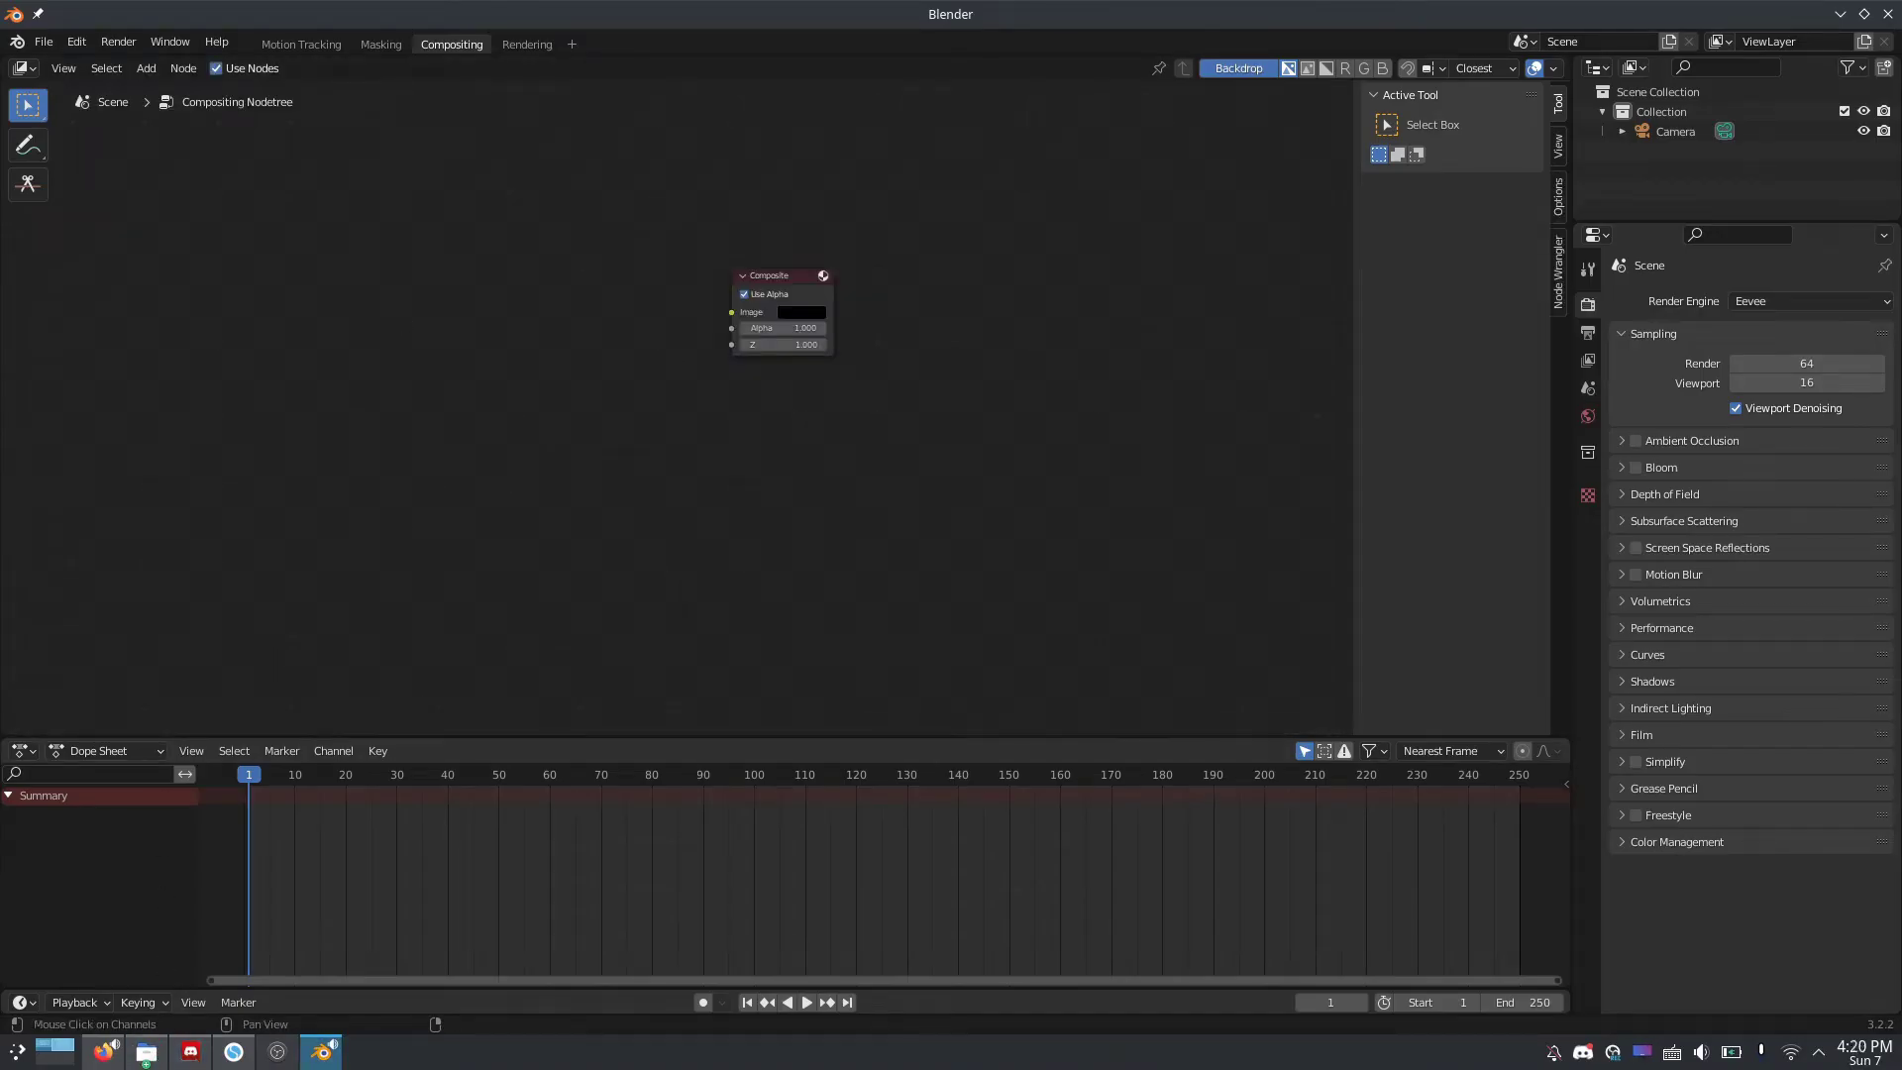
# Bring render_0104.exr into the node tree, preview it, and fit the backdrop to the editor
pyautogui.moveTo(209, 239); pyautogui.dragTo(319, 297)
pyautogui.keyDown('ctrl'); pyautogui.keyDown('shift'); pyautogui.click(335, 306); pyautogui.keyUp('shift'); pyautogui.keyUp('ctrl')
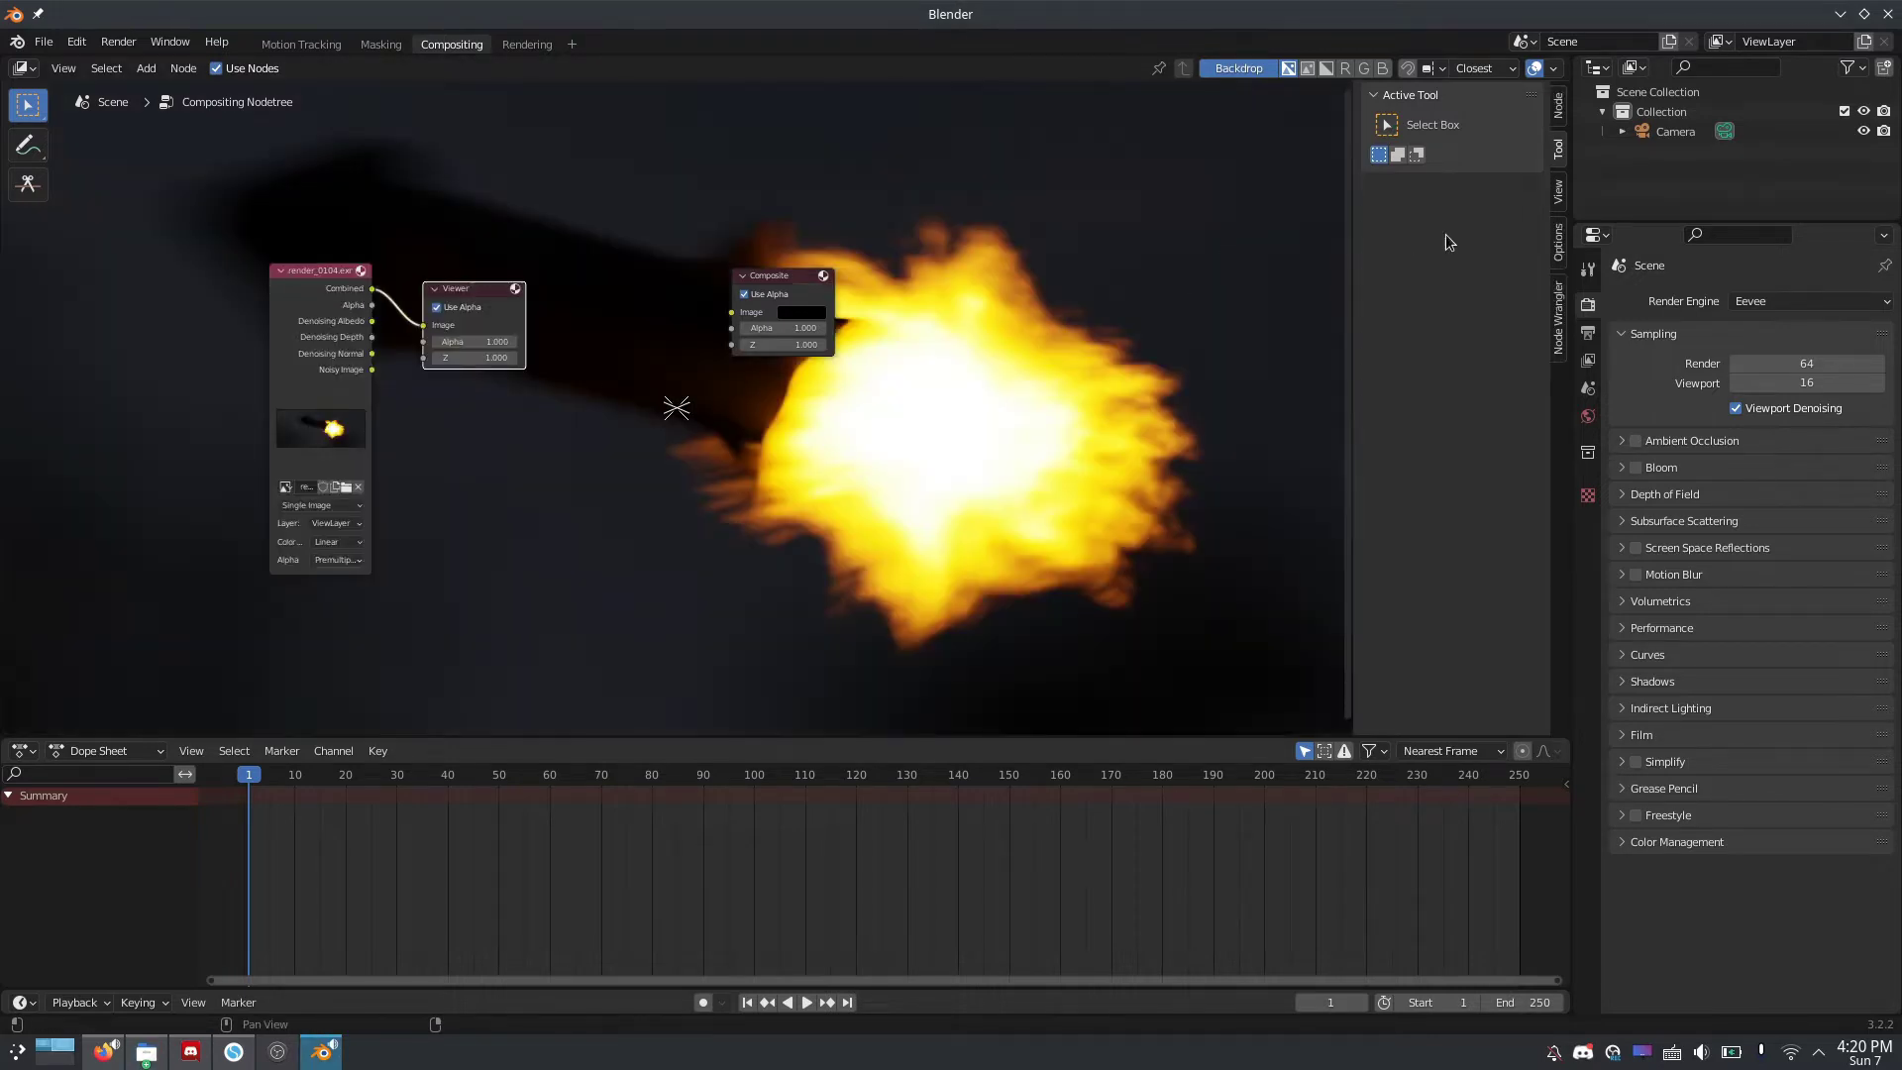
pyautogui.click(1559, 190)
pyautogui.click(1452, 240)
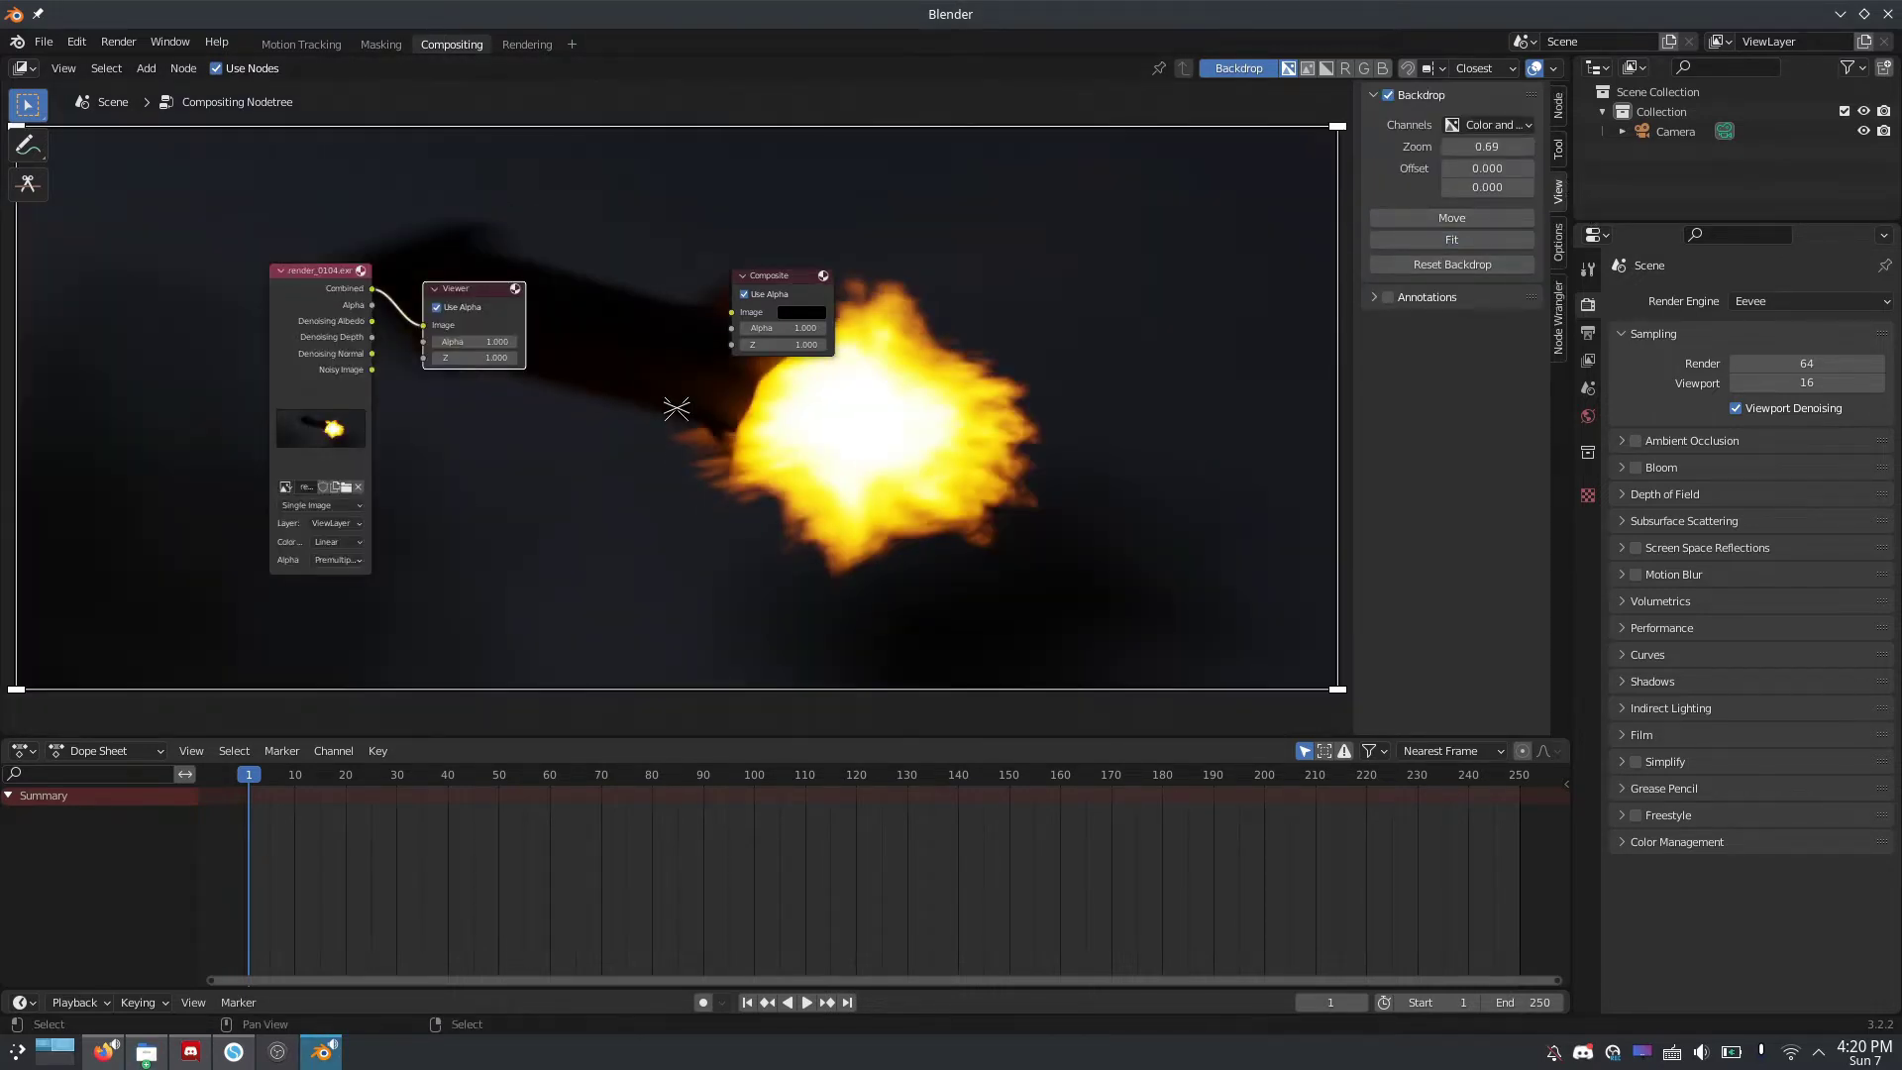
# Add dirt.jpg to the node tree and preview it in the backdrop
pyautogui.moveTo(677, 408); pyautogui.dragTo(432, 592)
pyautogui.keyDown('ctrl'); pyautogui.keyDown('shift'); pyautogui.click(680, 505); pyautogui.keyUp('shift'); pyautogui.keyUp('ctrl')
pyautogui.click(514, 323)
# Replace the Viewer with a Scale node fed by dirt.jpg, set to Render Size with Crop
pyautogui.press('x')
pyautogui.hotkey('shift', 'a')
pyautogui.click(587, 383)
pyautogui.write('sca')
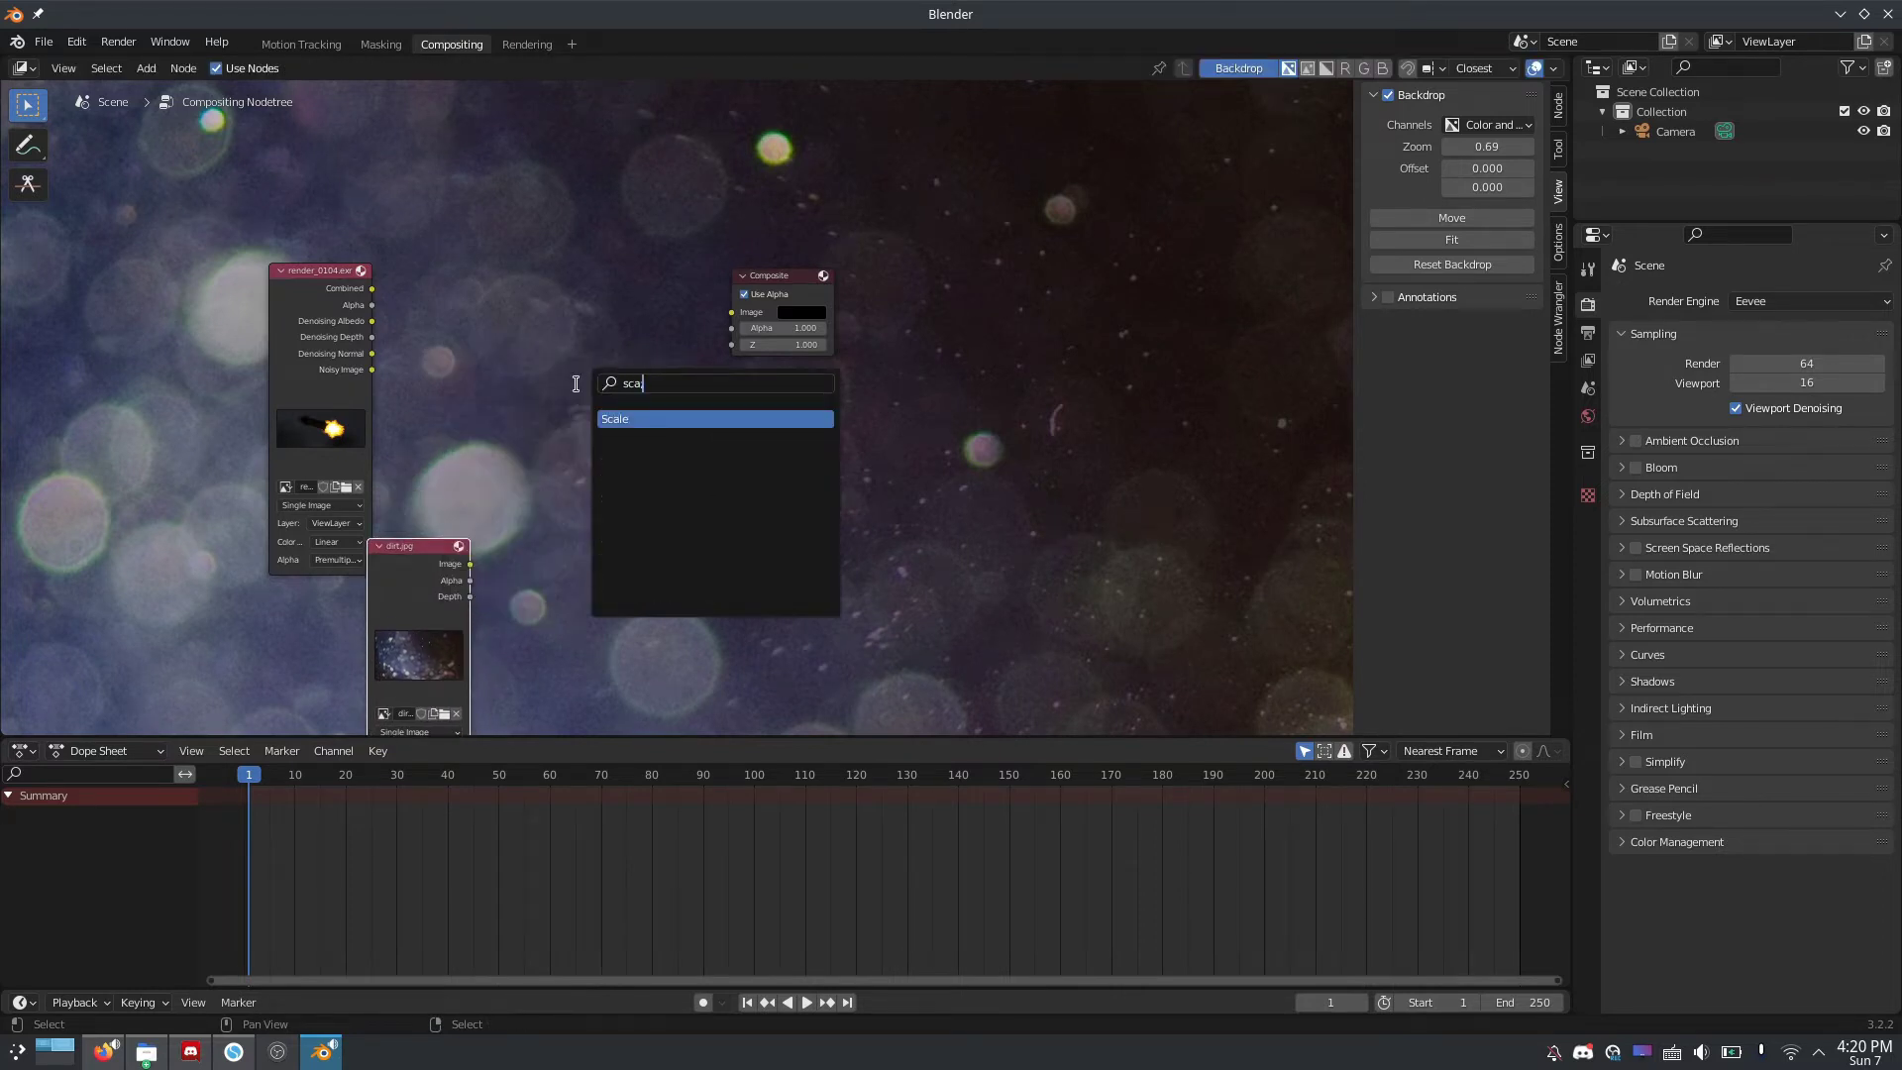
pyautogui.press('Return')
pyautogui.click(519, 489)
pyautogui.moveTo(414, 598)
pyautogui.keyDown('alt'); pyautogui.mouseDown(button='right')
pyautogui.moveTo(634, 555)
pyautogui.moveTo(594, 545)
pyautogui.mouseUp(button='right'); pyautogui.keyUp('alt')
pyautogui.click(585, 536)
pyautogui.click(593, 600)
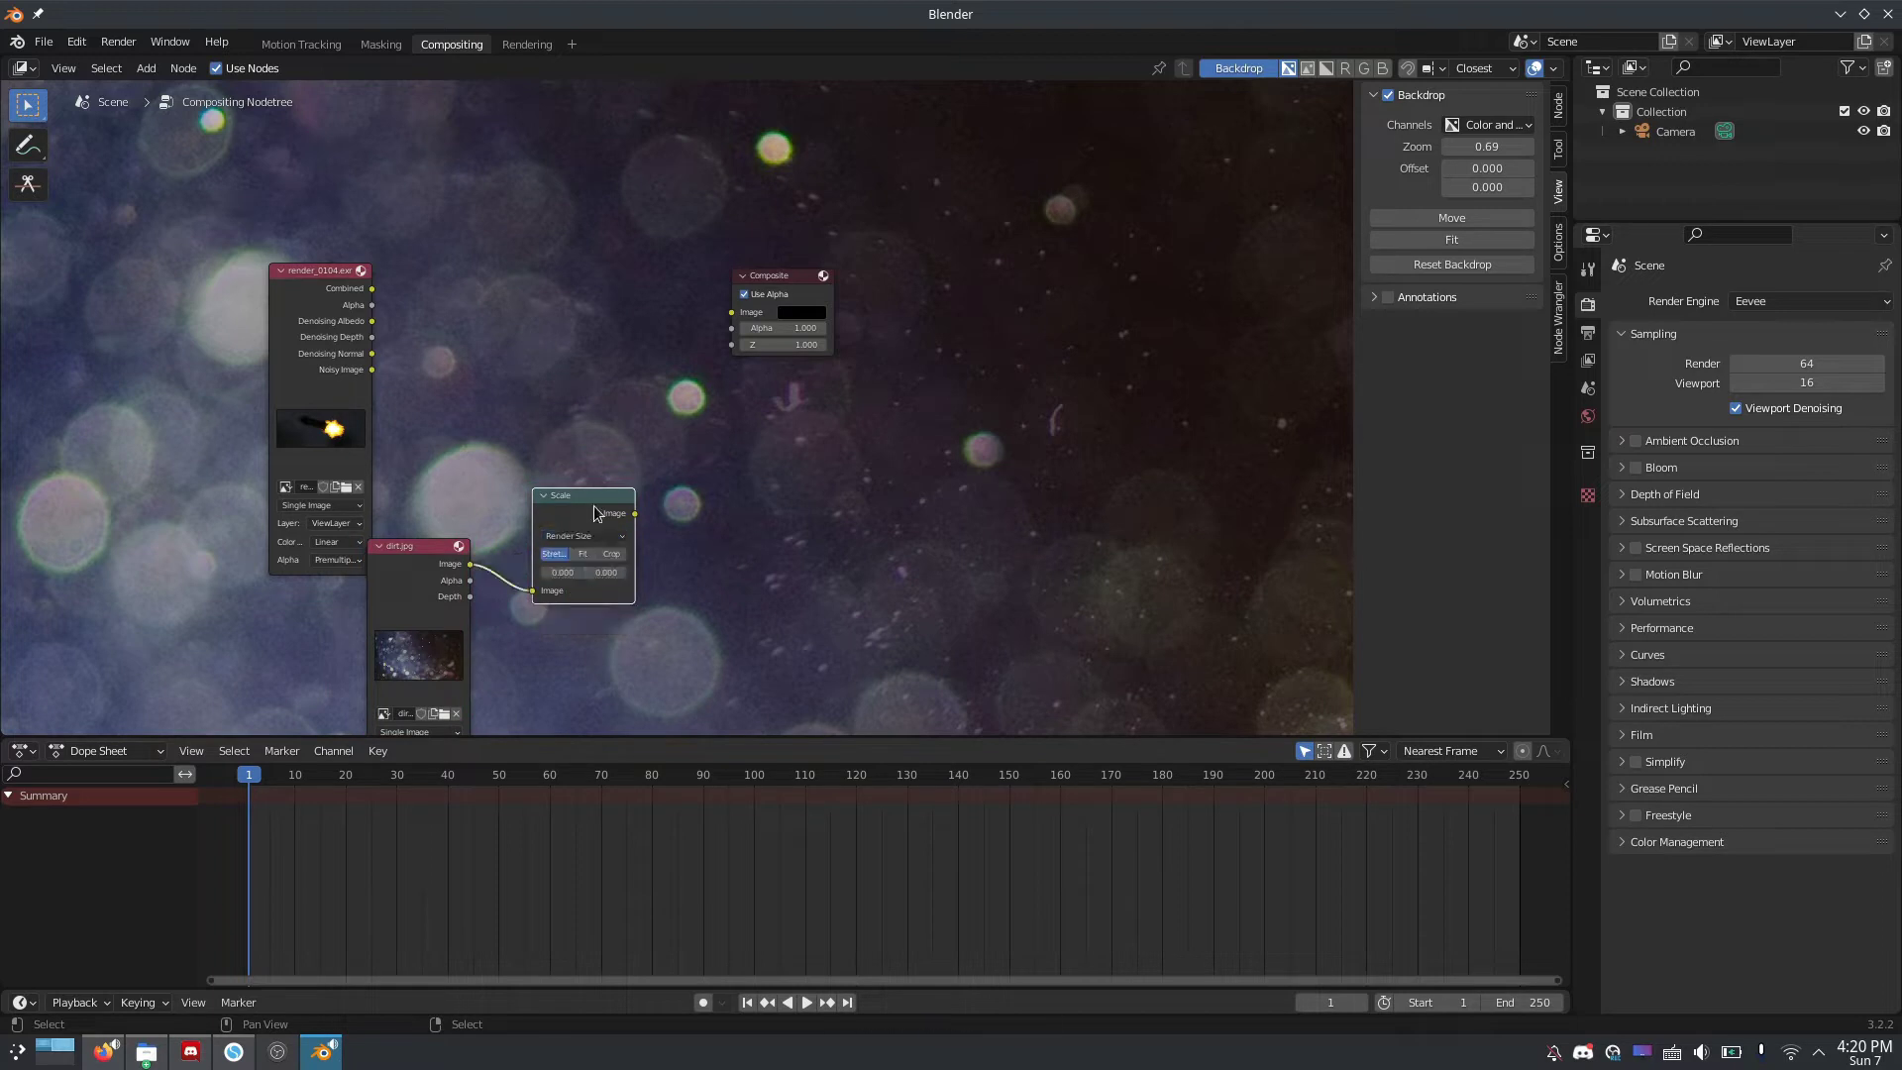
pyautogui.click(612, 554)
# Preview the Scale output and move the dirt, Scale and render nodes to the left
pyautogui.keyDown('ctrl'); pyautogui.keyDown('shift'); pyautogui.click(588, 501); pyautogui.keyUp('shift'); pyautogui.keyUp('ctrl')
pyautogui.press('g')
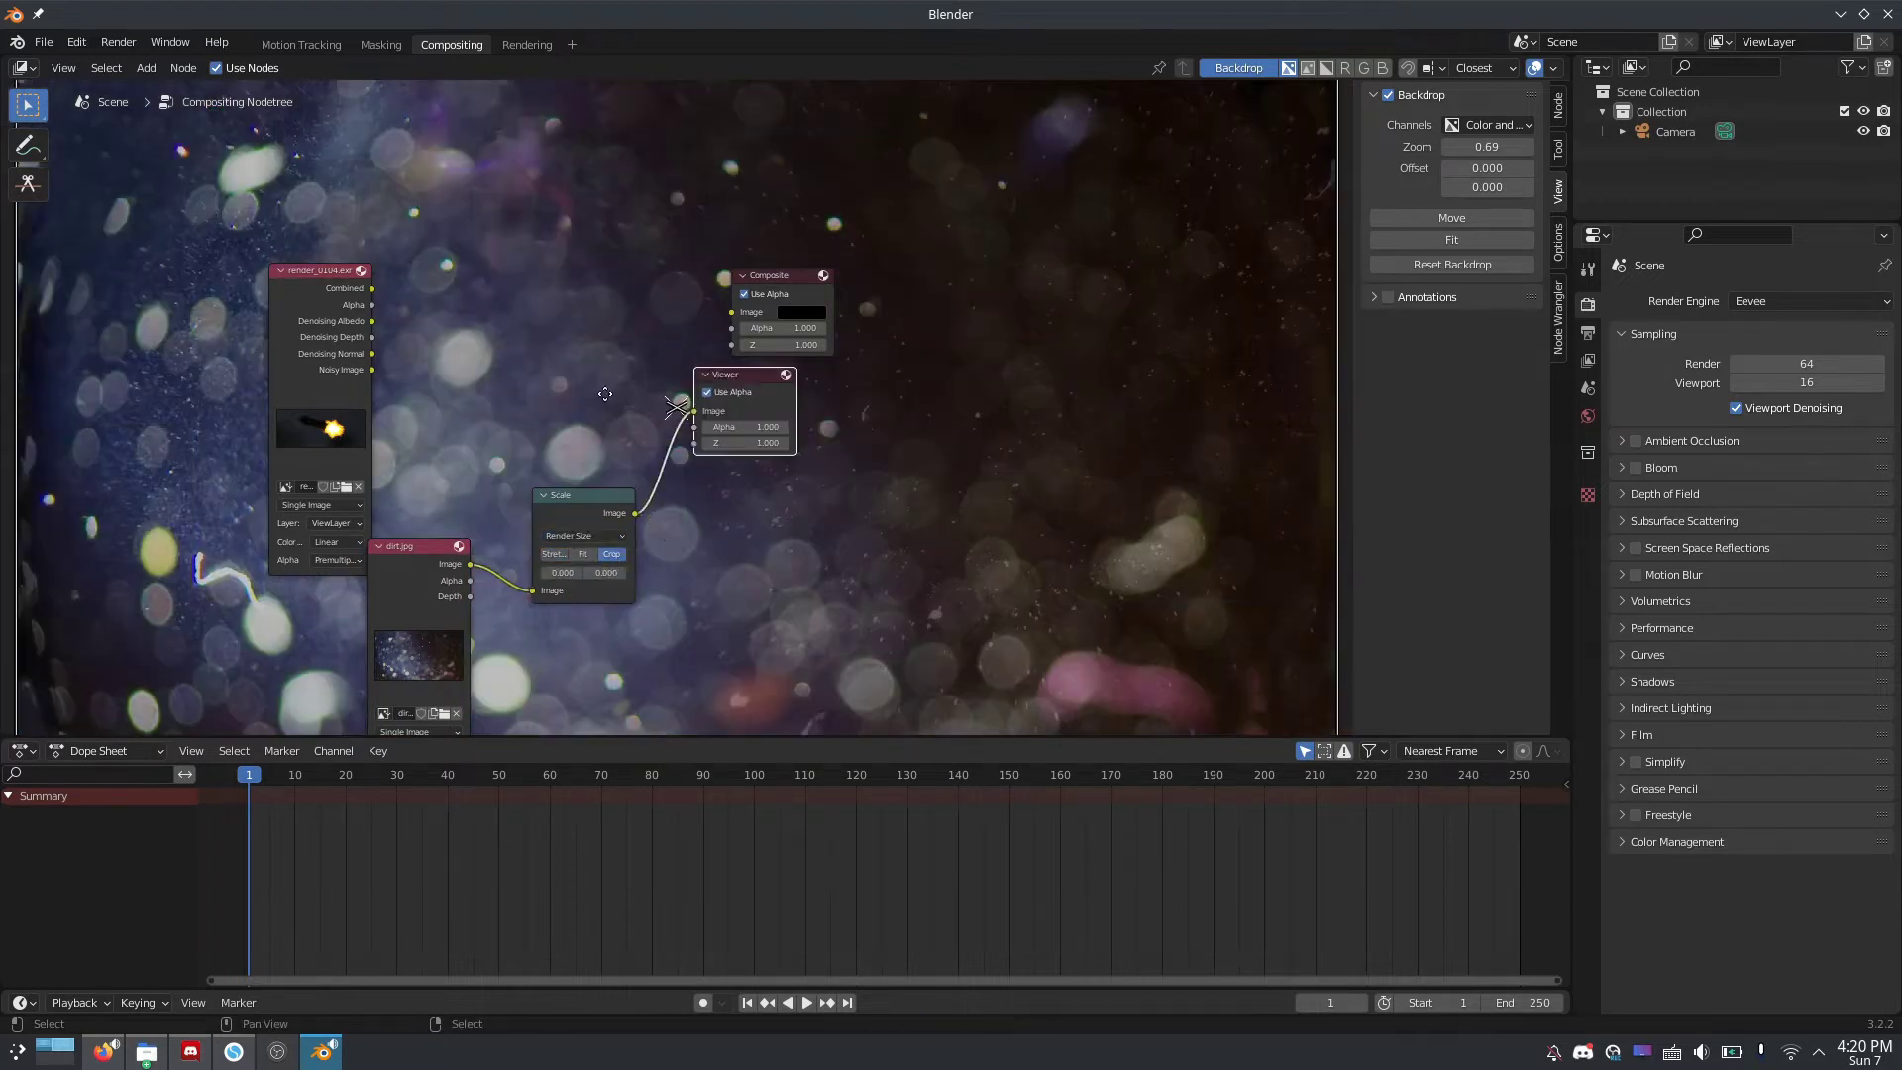
pyautogui.moveTo(422, 585); pyautogui.dragTo(217, 718)
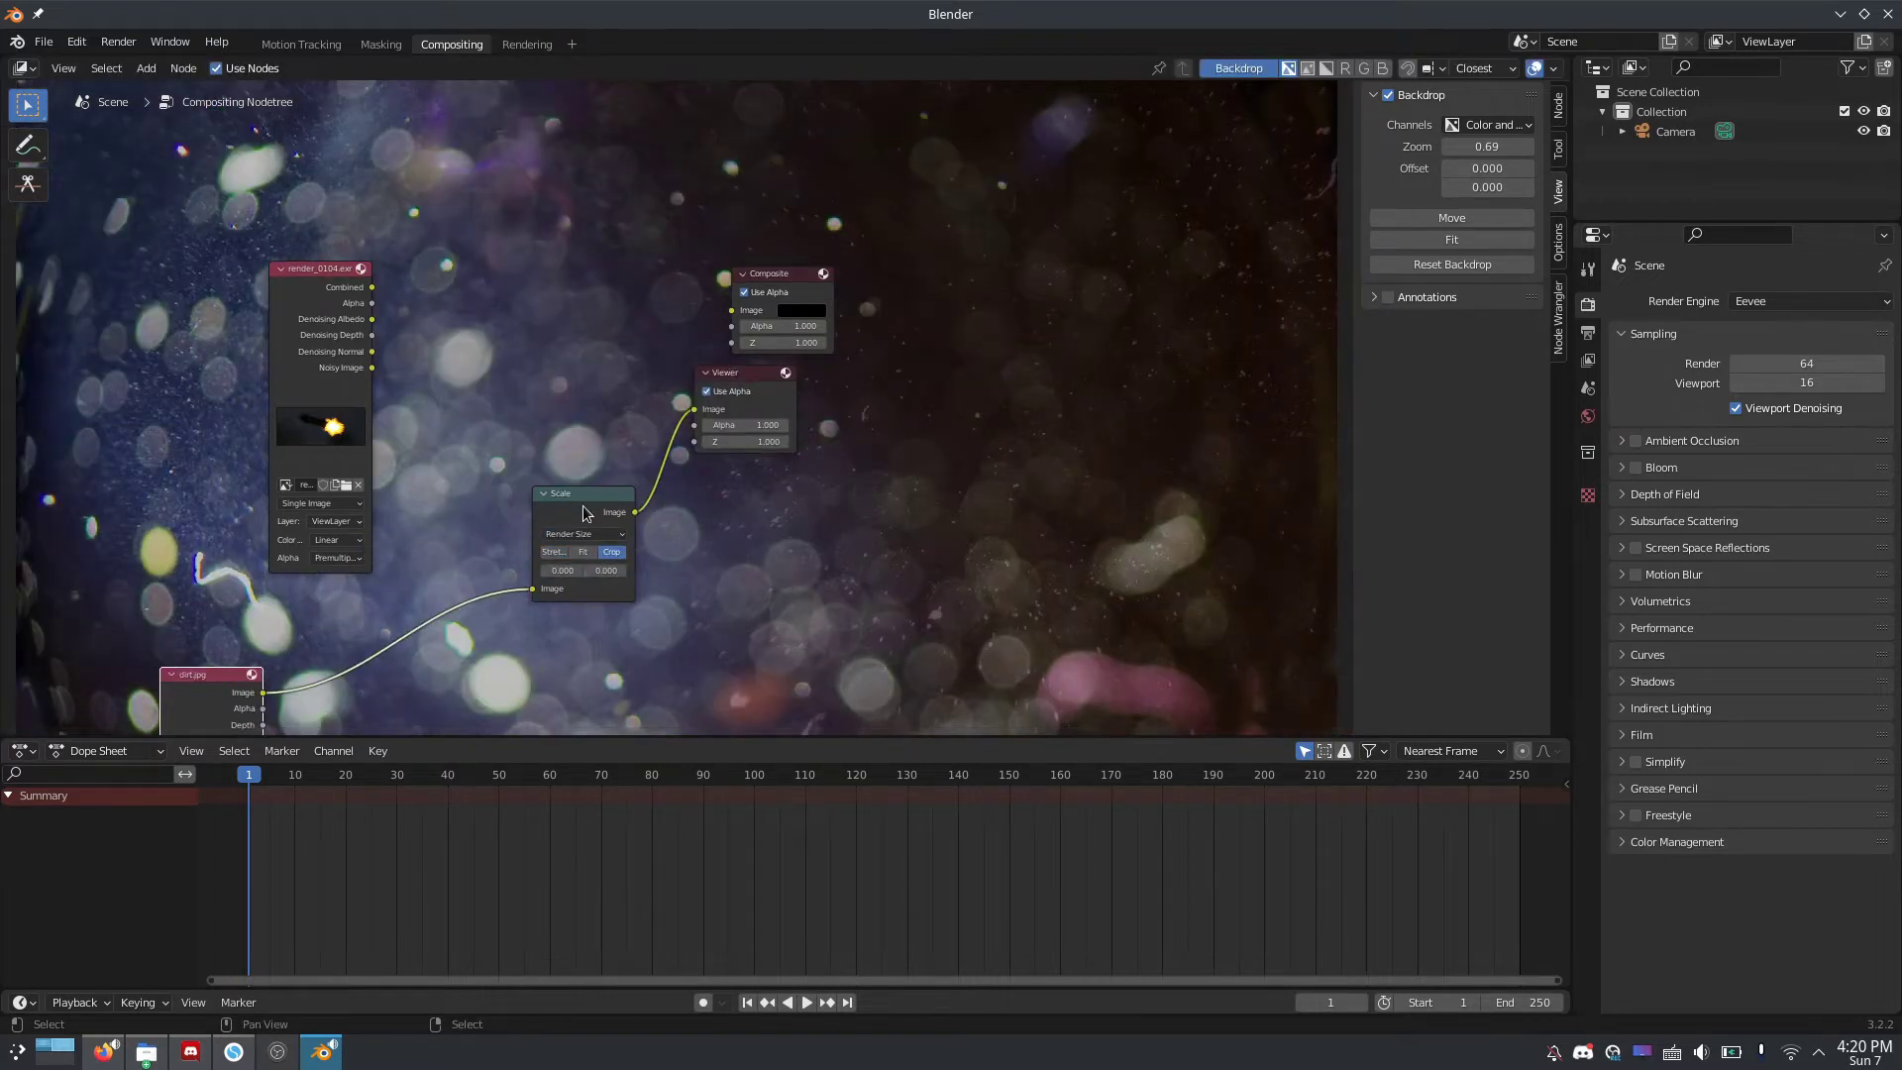
pyautogui.moveTo(585, 506); pyautogui.dragTo(428, 668)
pyautogui.moveTo(335, 353); pyautogui.dragTo(282, 341)
# Preview the render again and insert a Glare node between it and the Viewer
pyautogui.keyDown('ctrl'); pyautogui.keyDown('shift'); pyautogui.click(283, 341); pyautogui.keyUp('shift'); pyautogui.keyUp('ctrl')
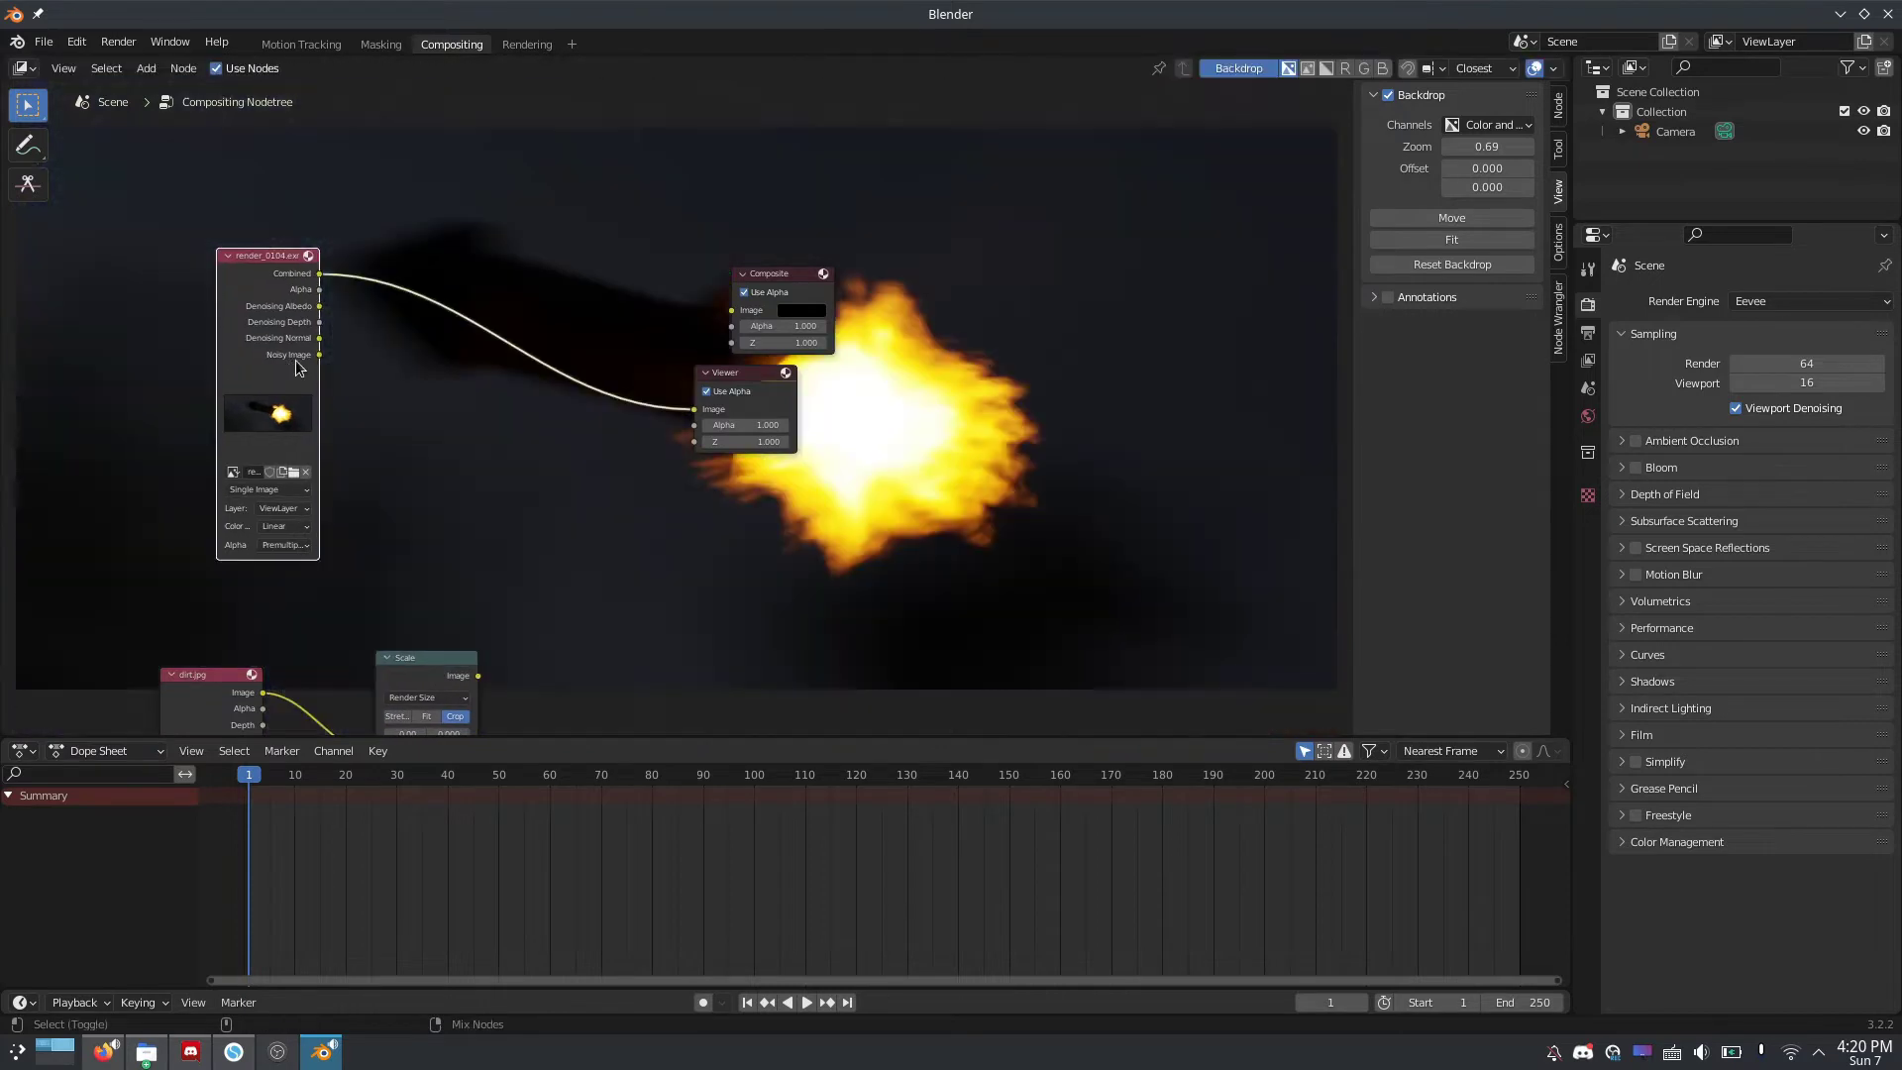
pyautogui.hotkey('shift', 'a')
pyautogui.write('glar')
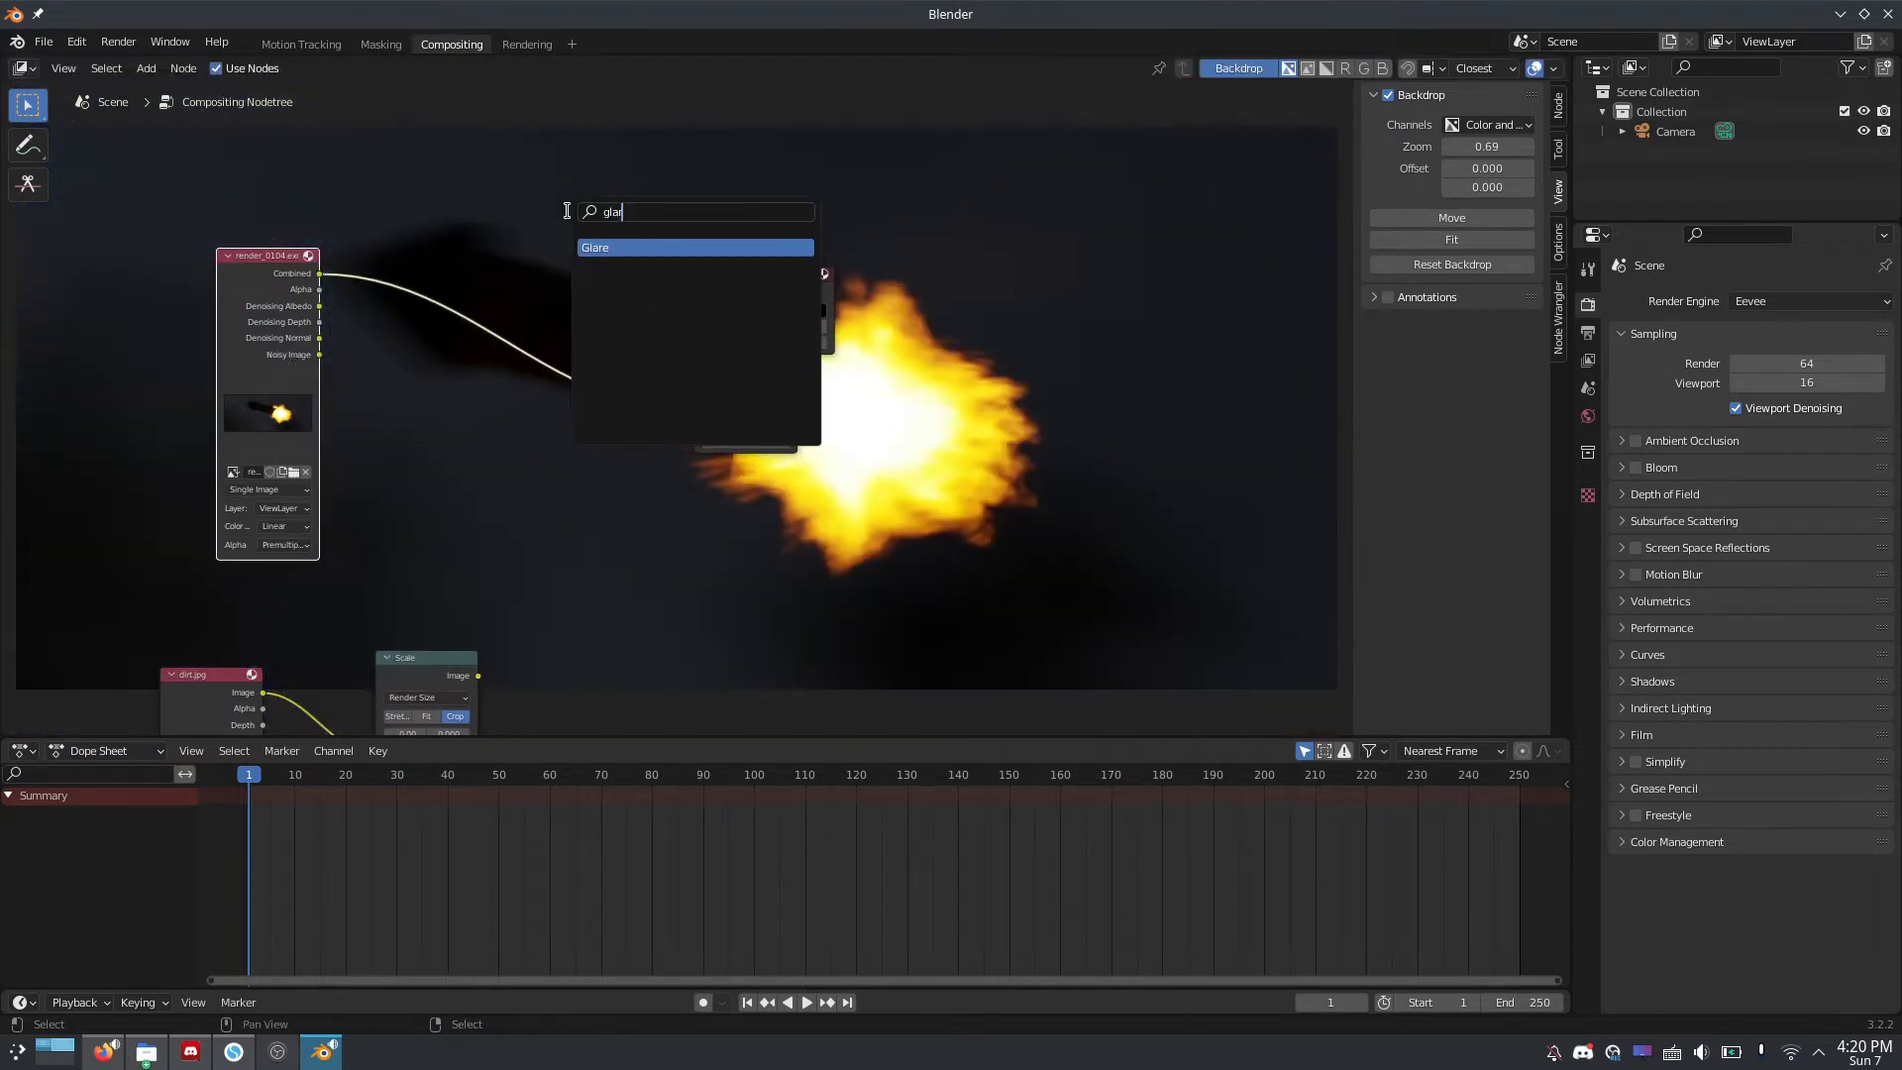
pyautogui.press('Return')
pyautogui.click(570, 218)
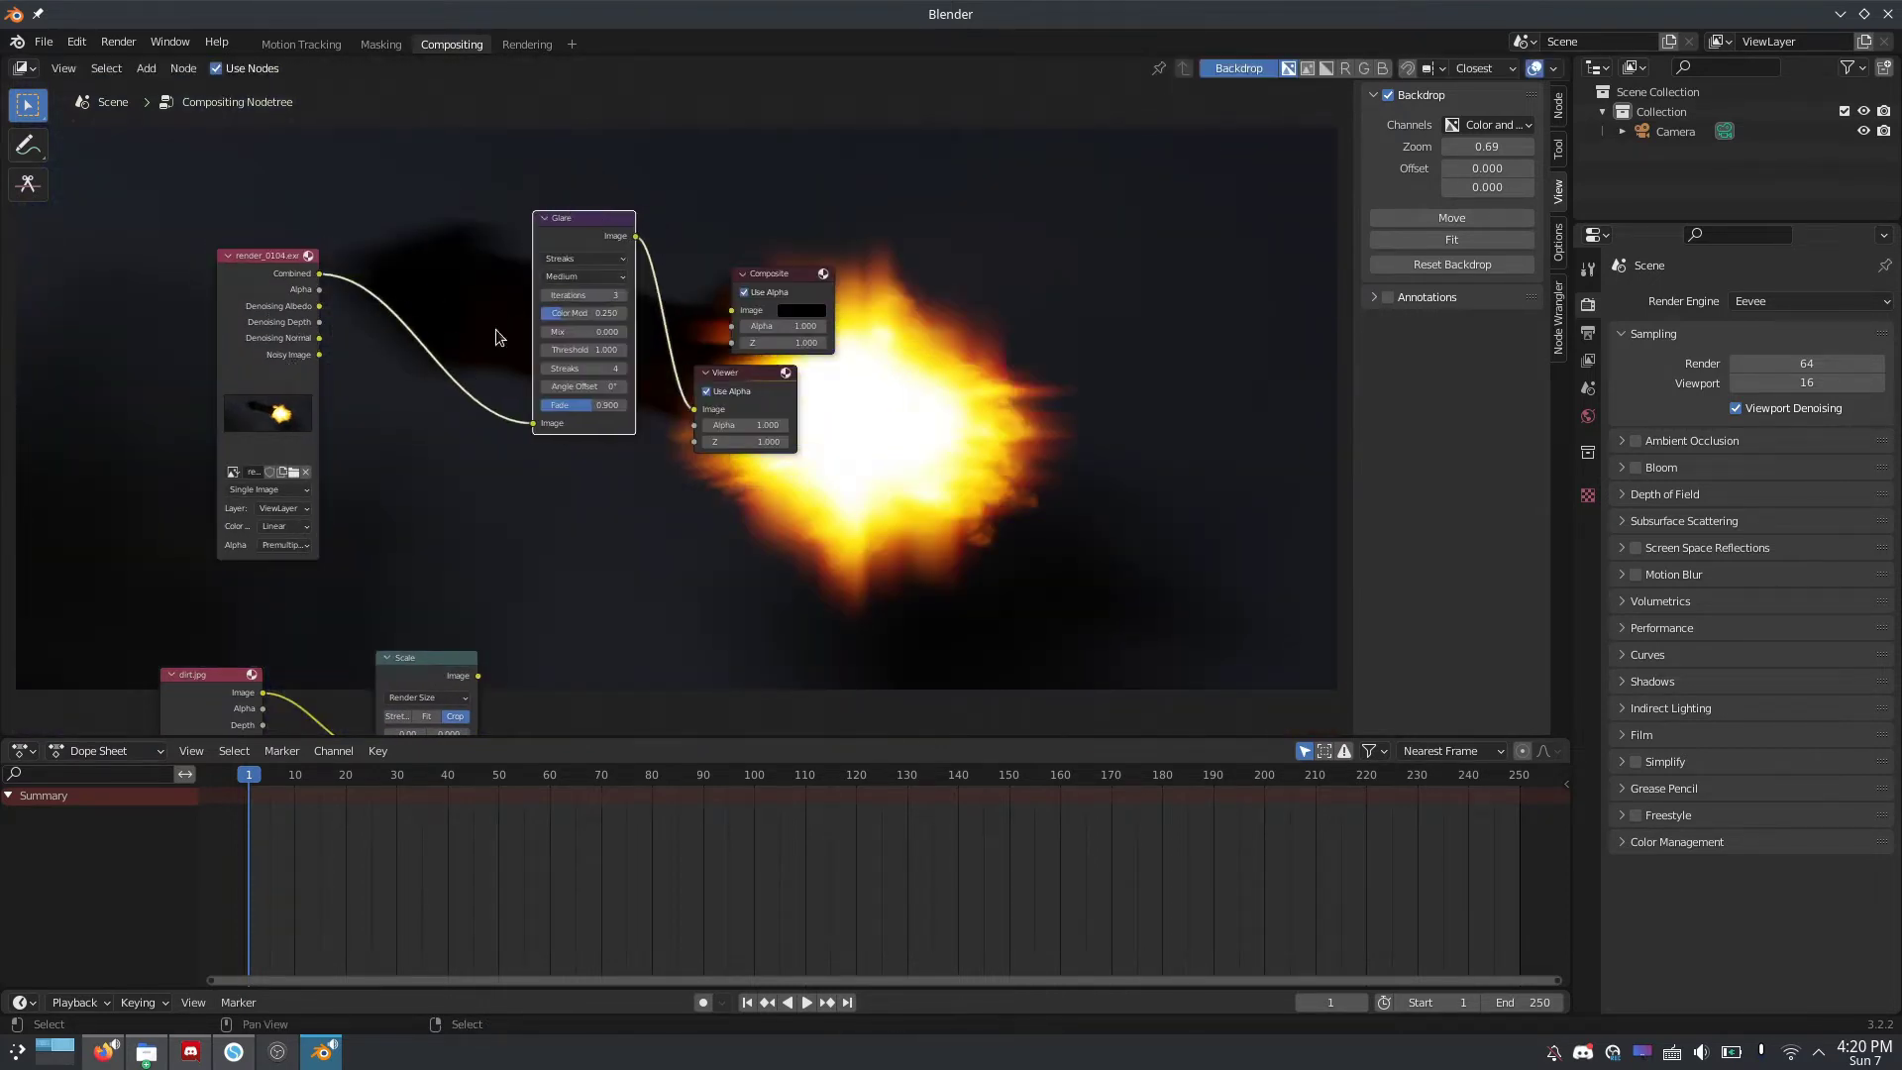
# Set the Glare to Fog Glow with Low quality and Mix 1.000
pyautogui.click(610, 267)
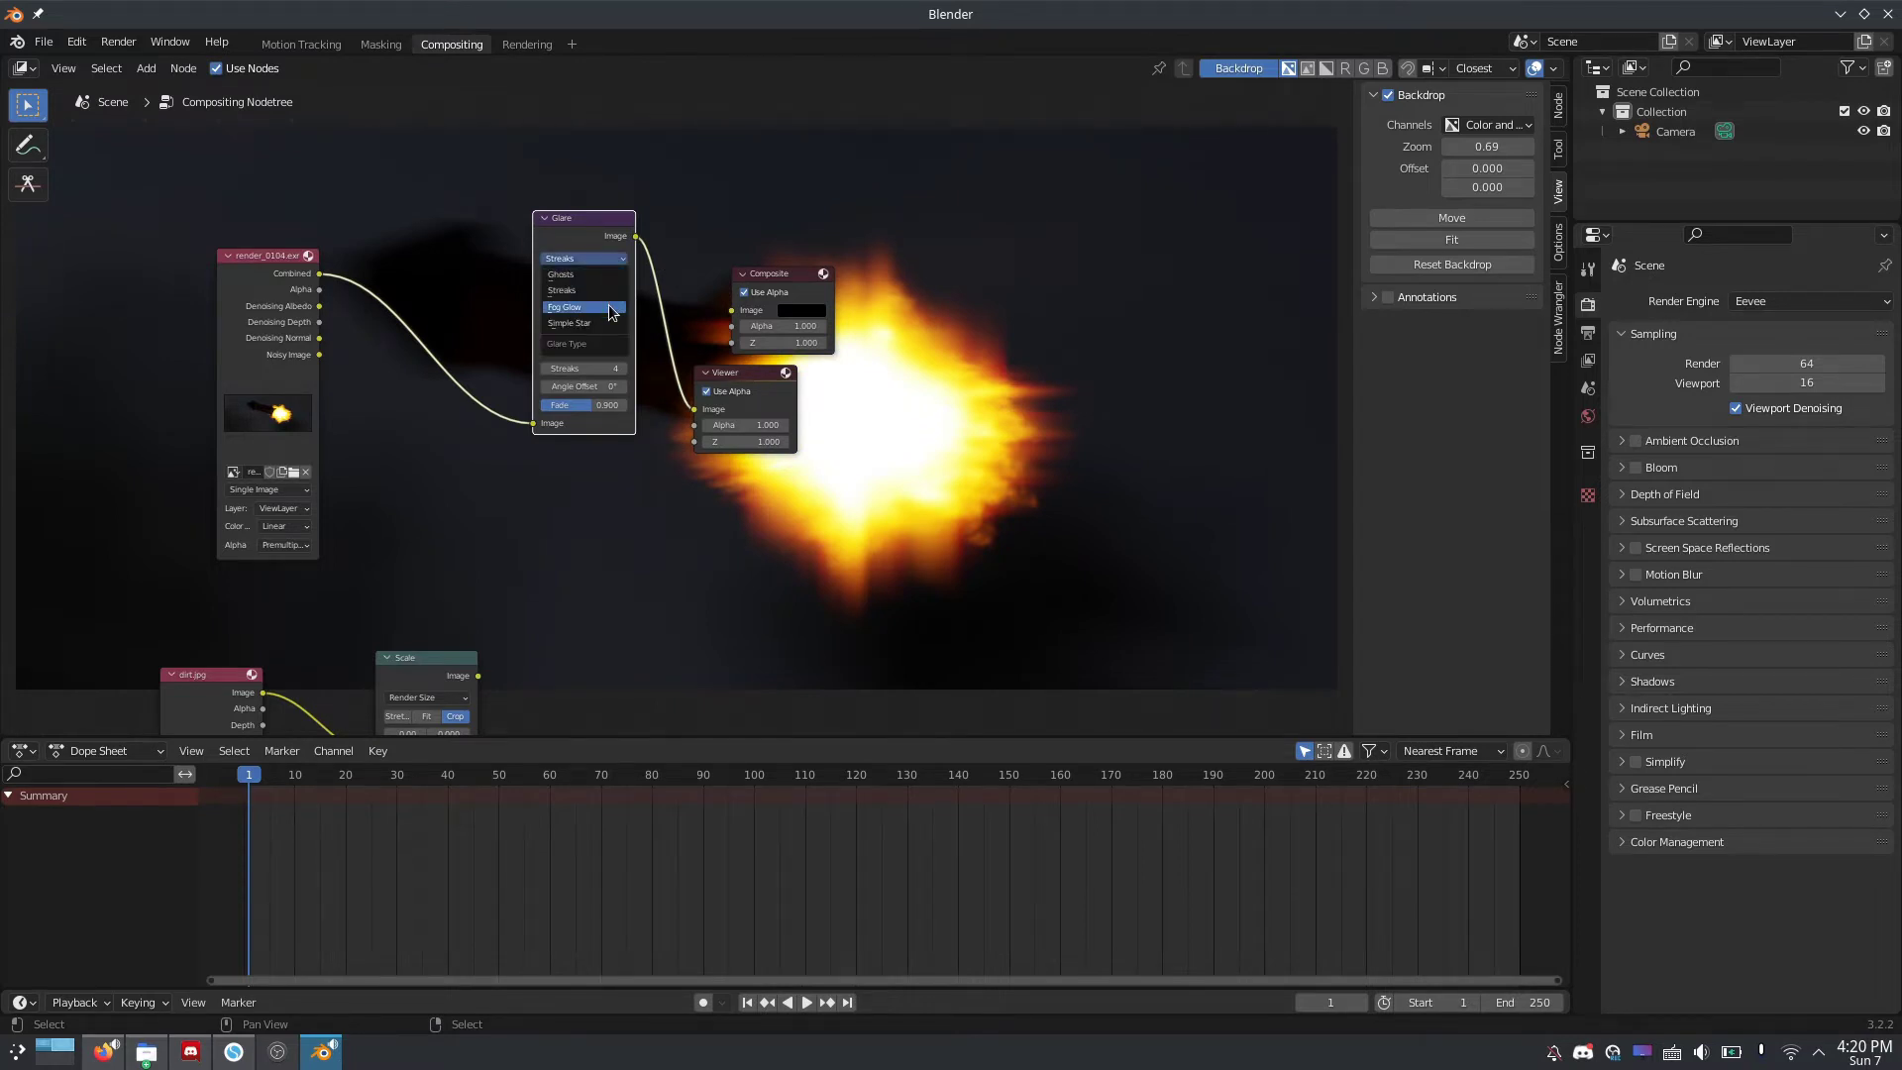
pyautogui.click(608, 305)
pyautogui.click(607, 277)
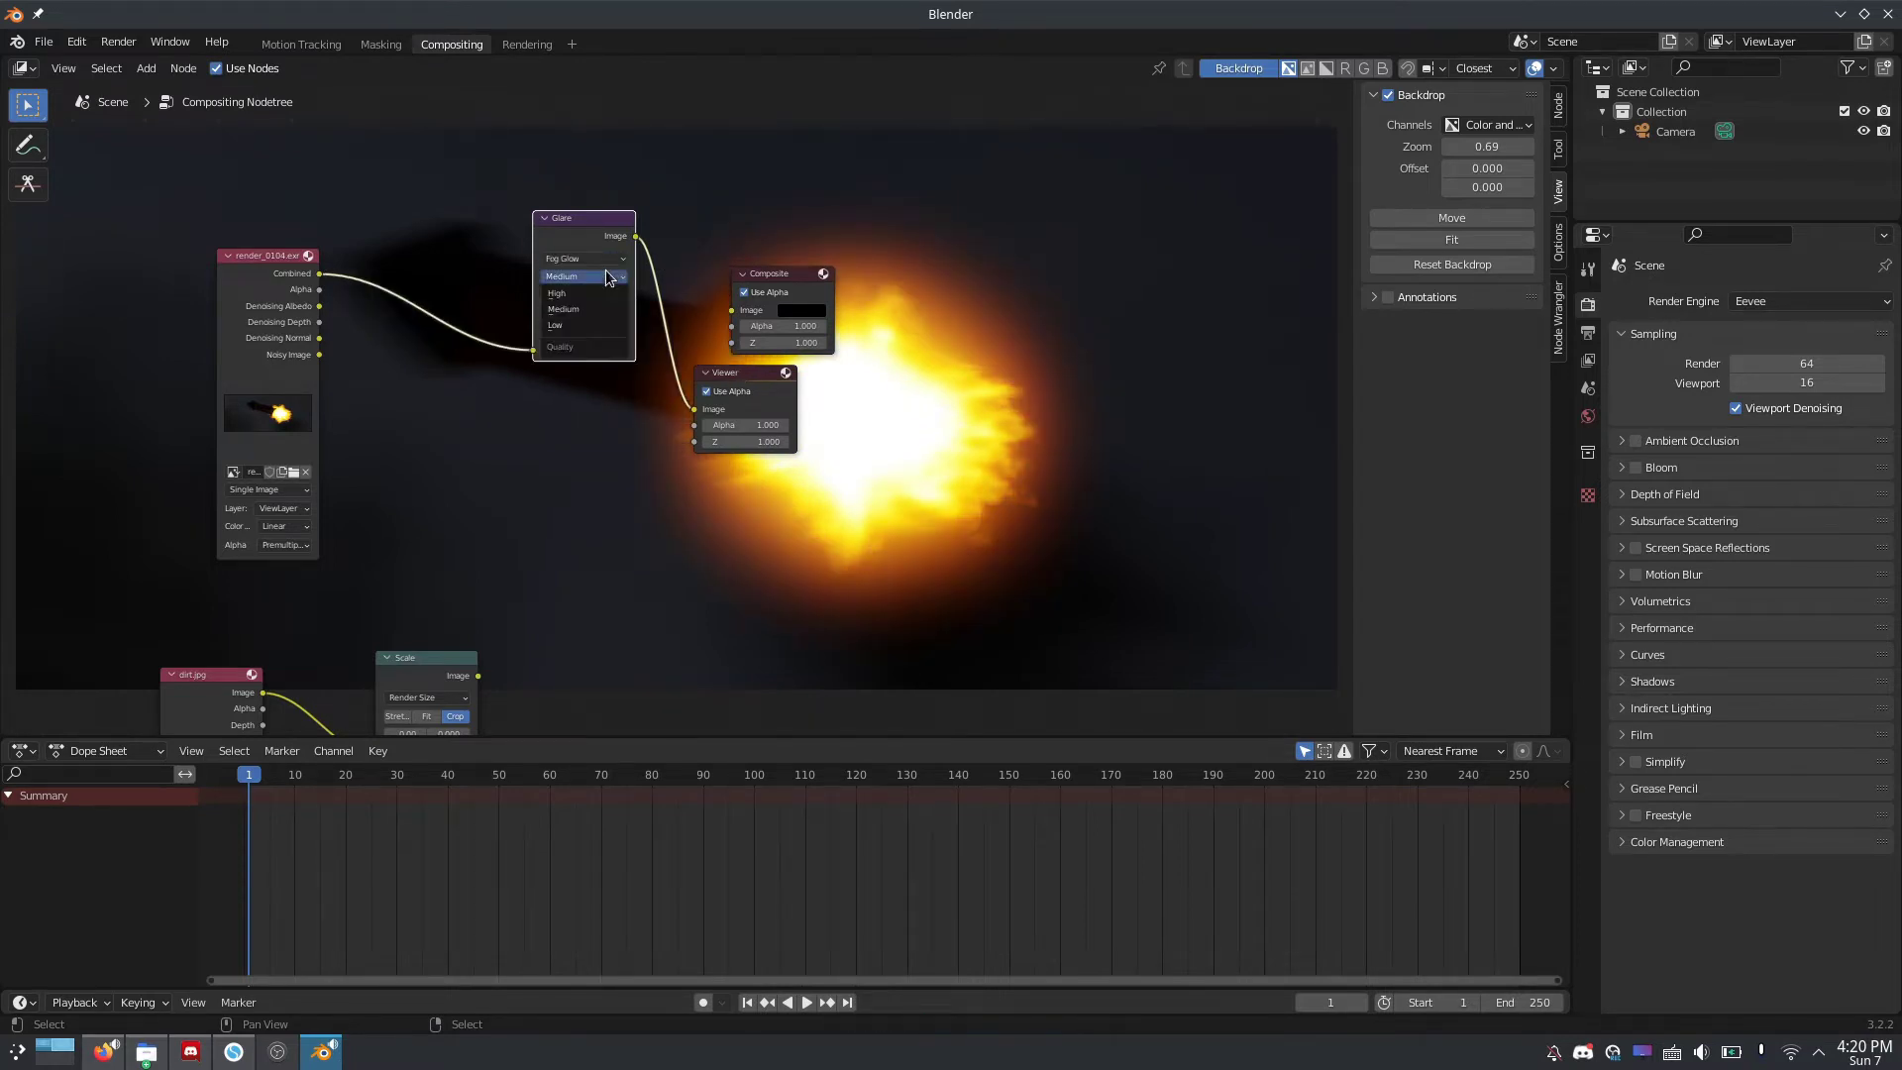
pyautogui.click(596, 325)
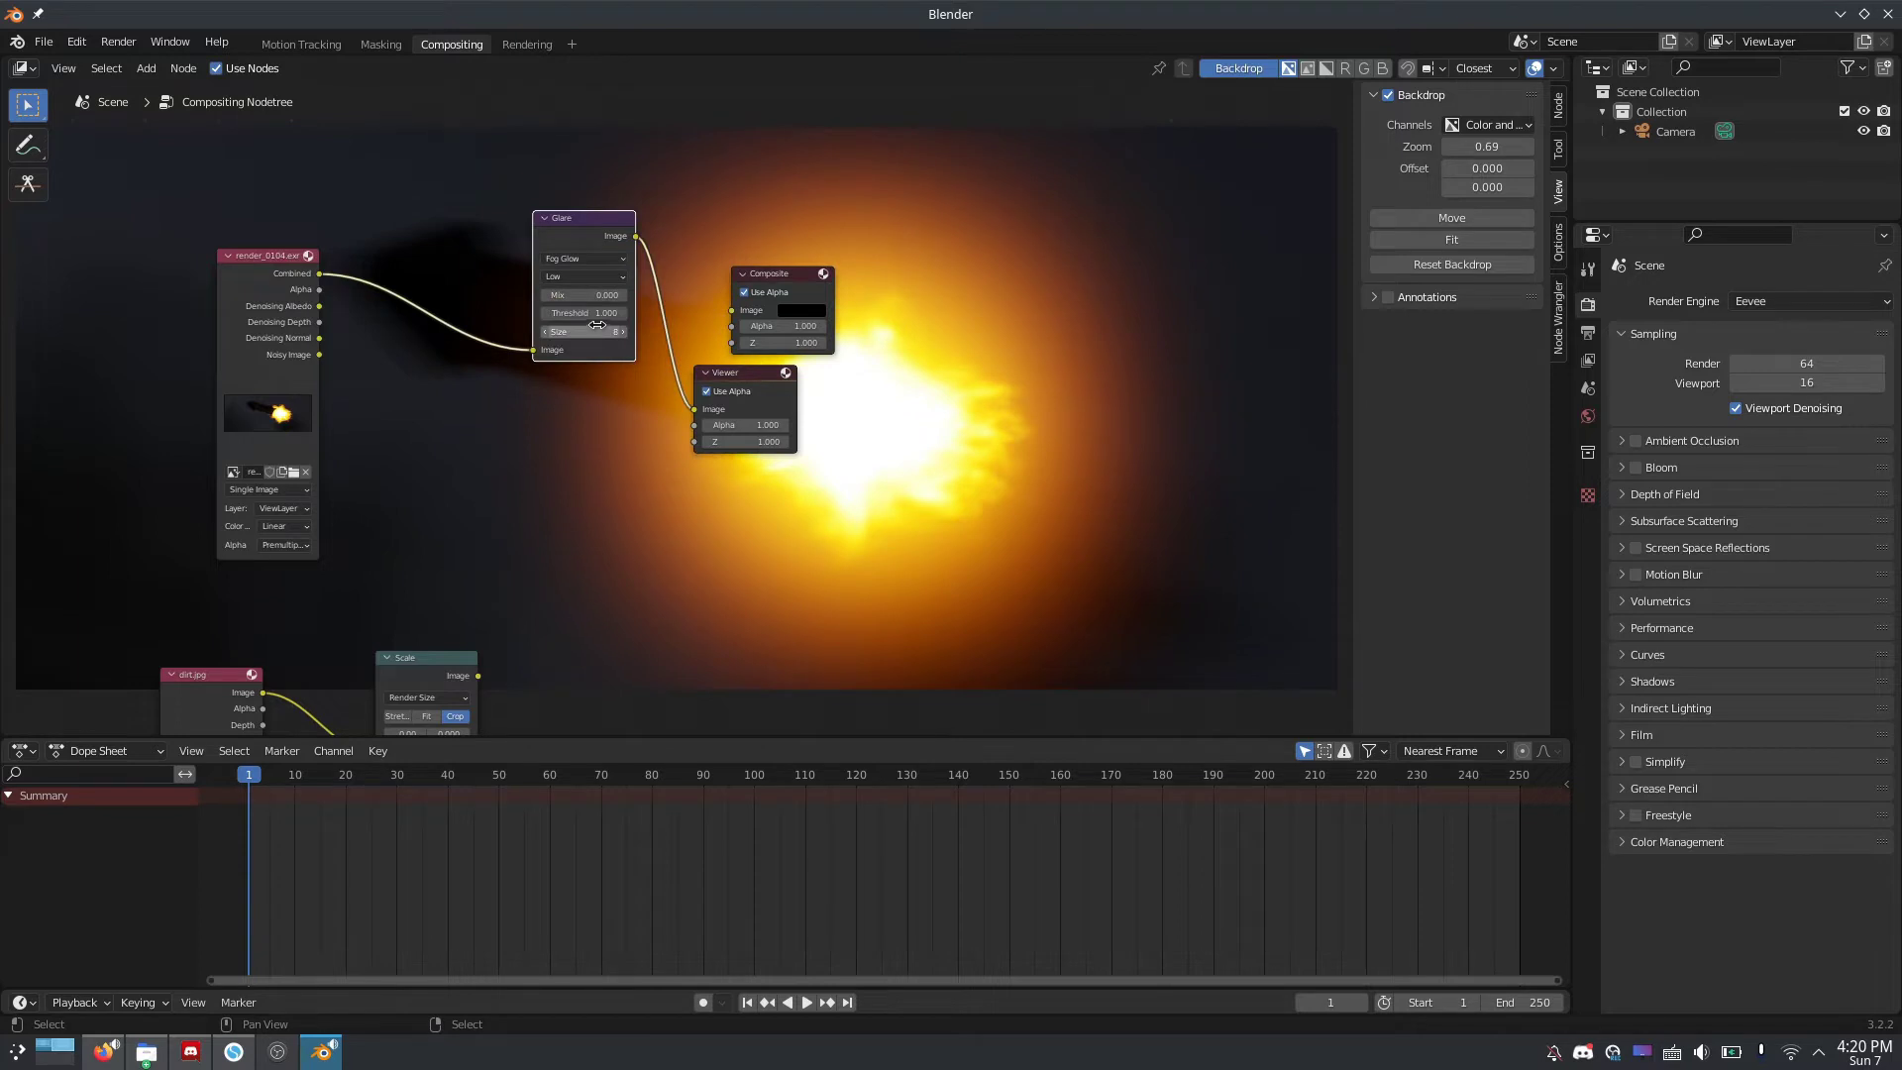
pyautogui.moveTo(593, 234); pyautogui.dragTo(402, 264)
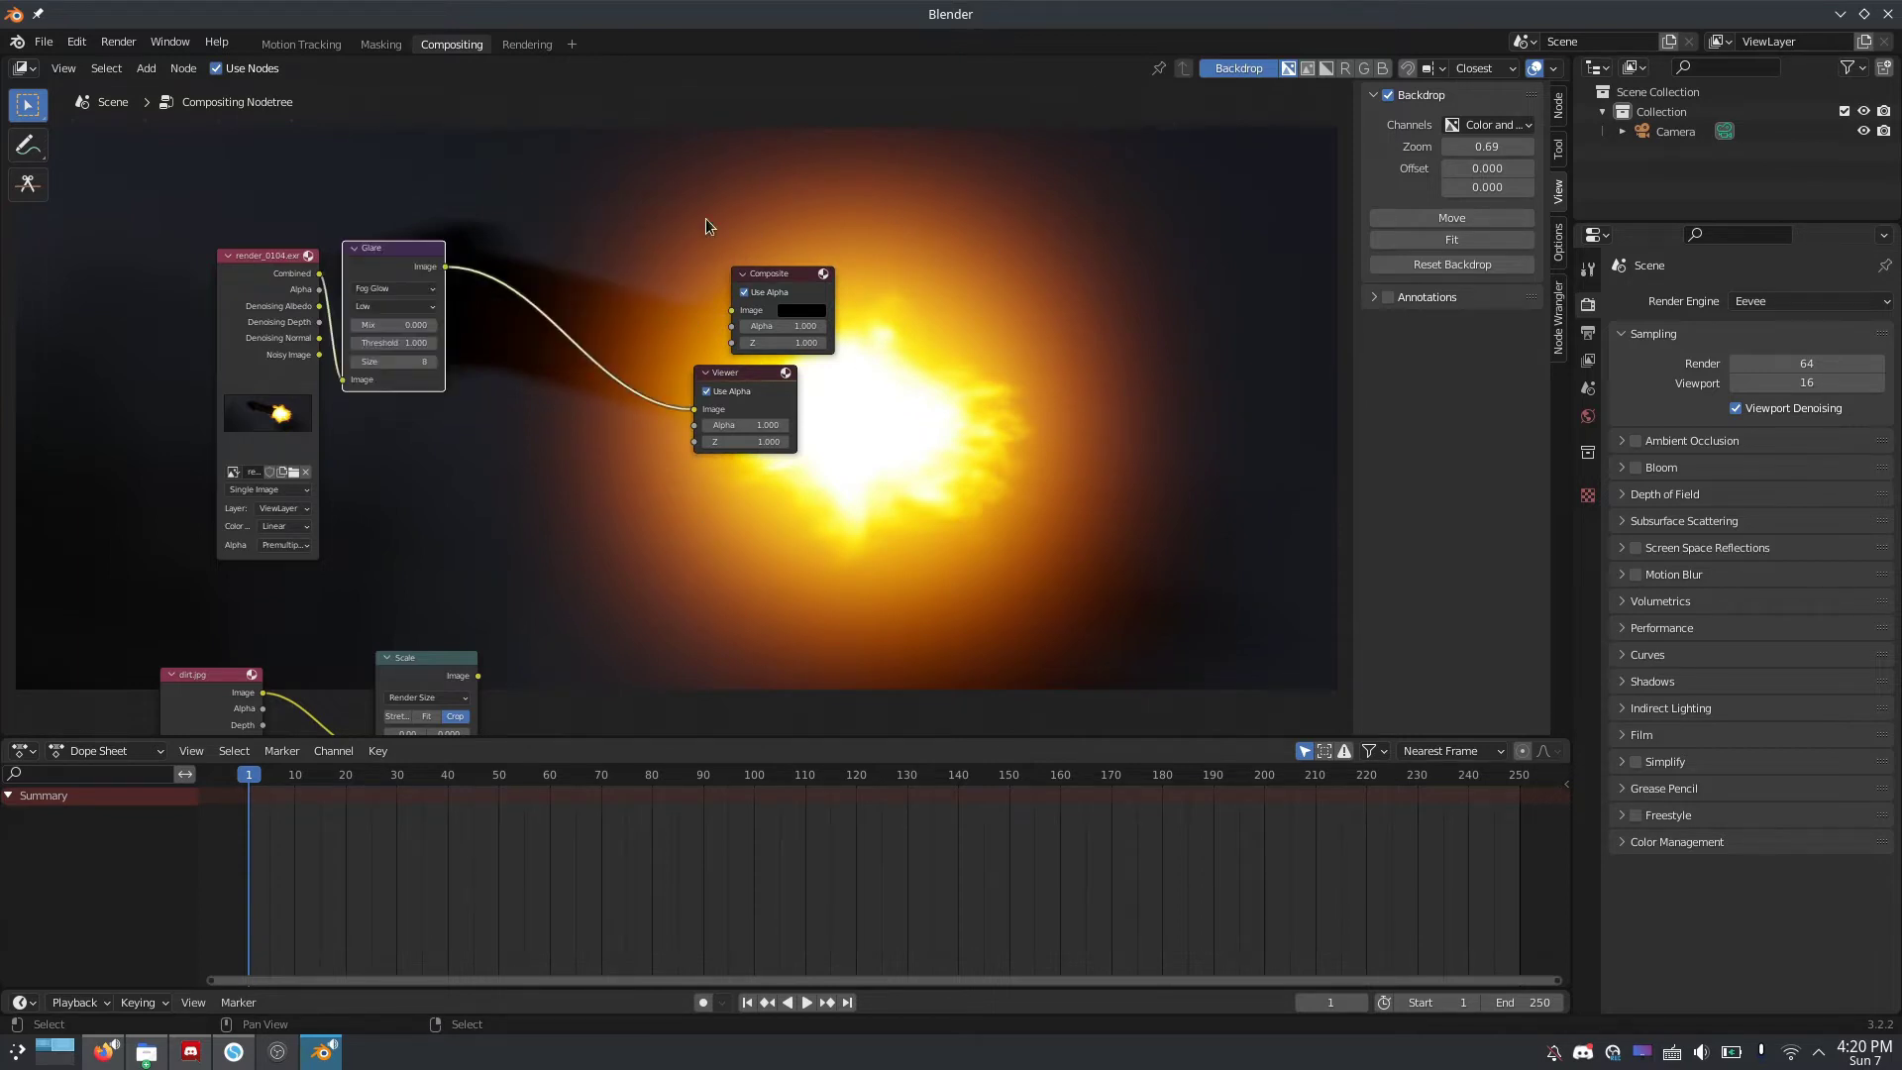
pyautogui.click(421, 306)
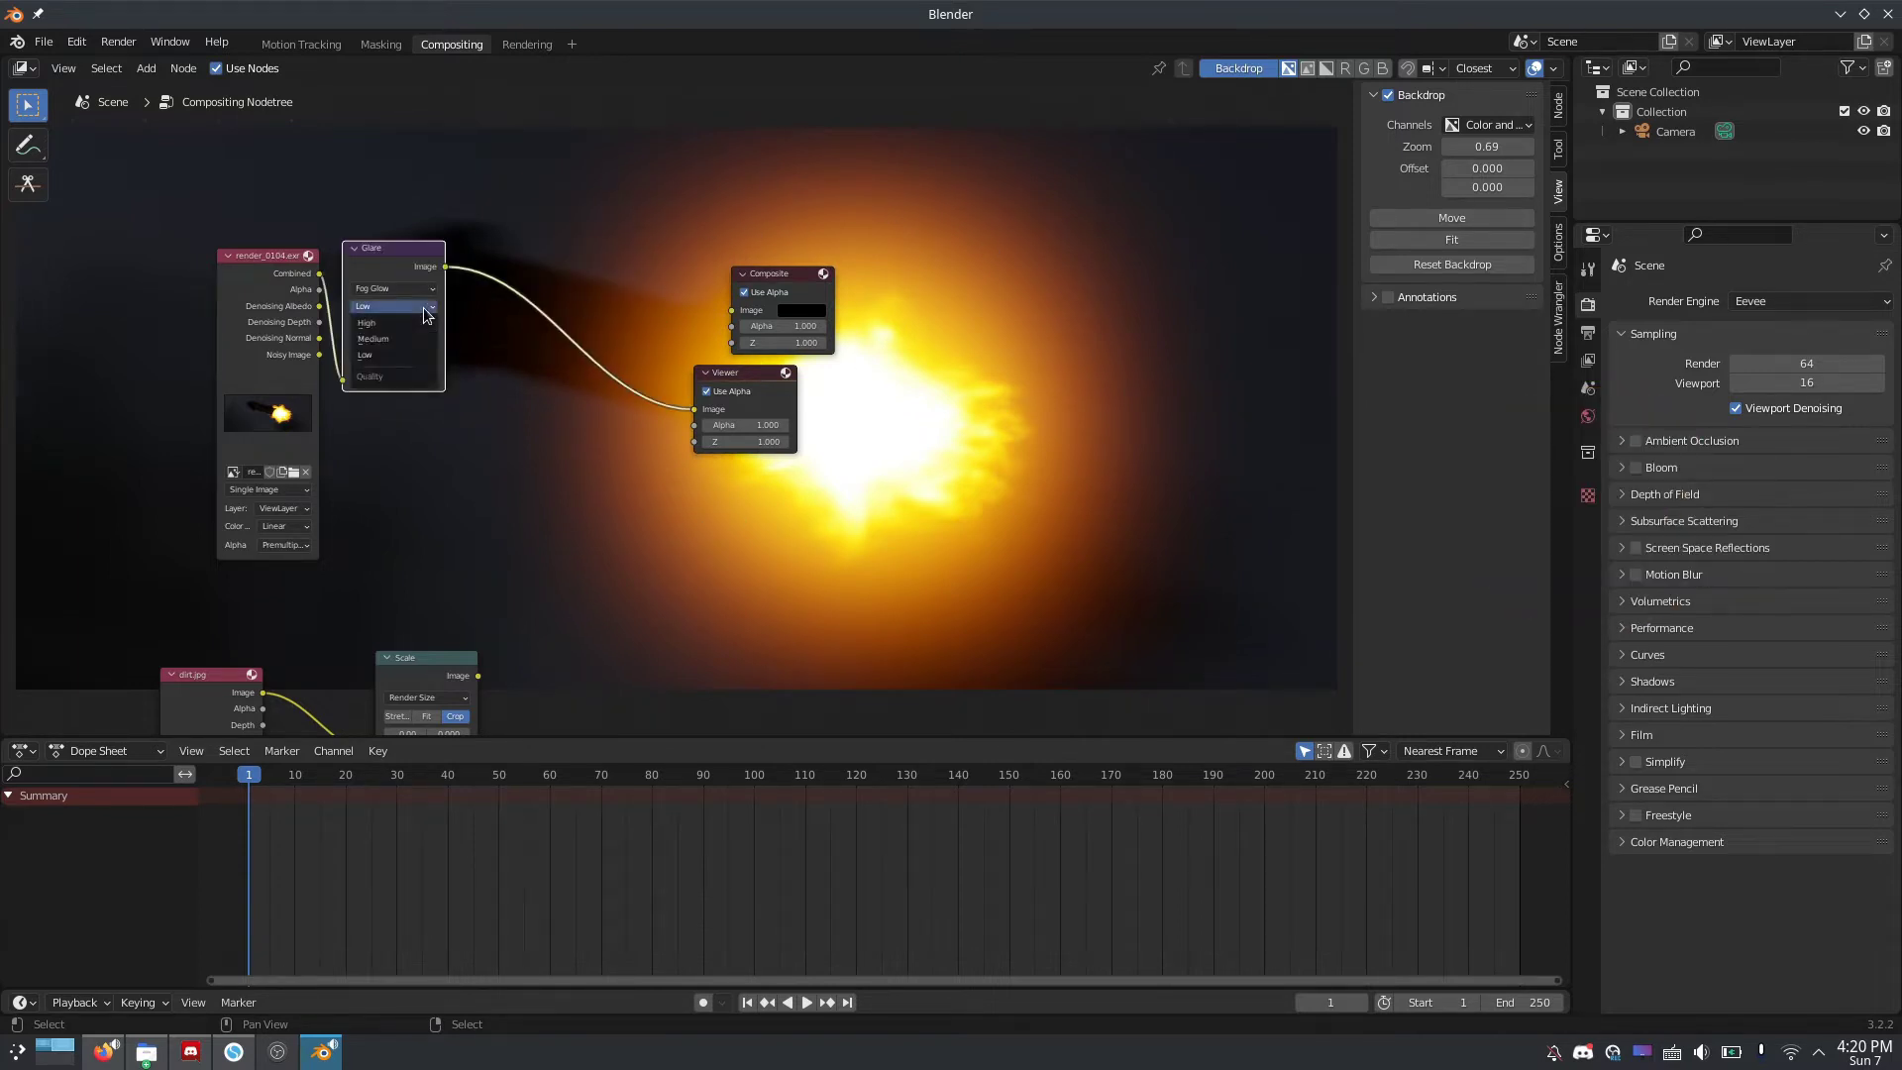
pyautogui.click(417, 327)
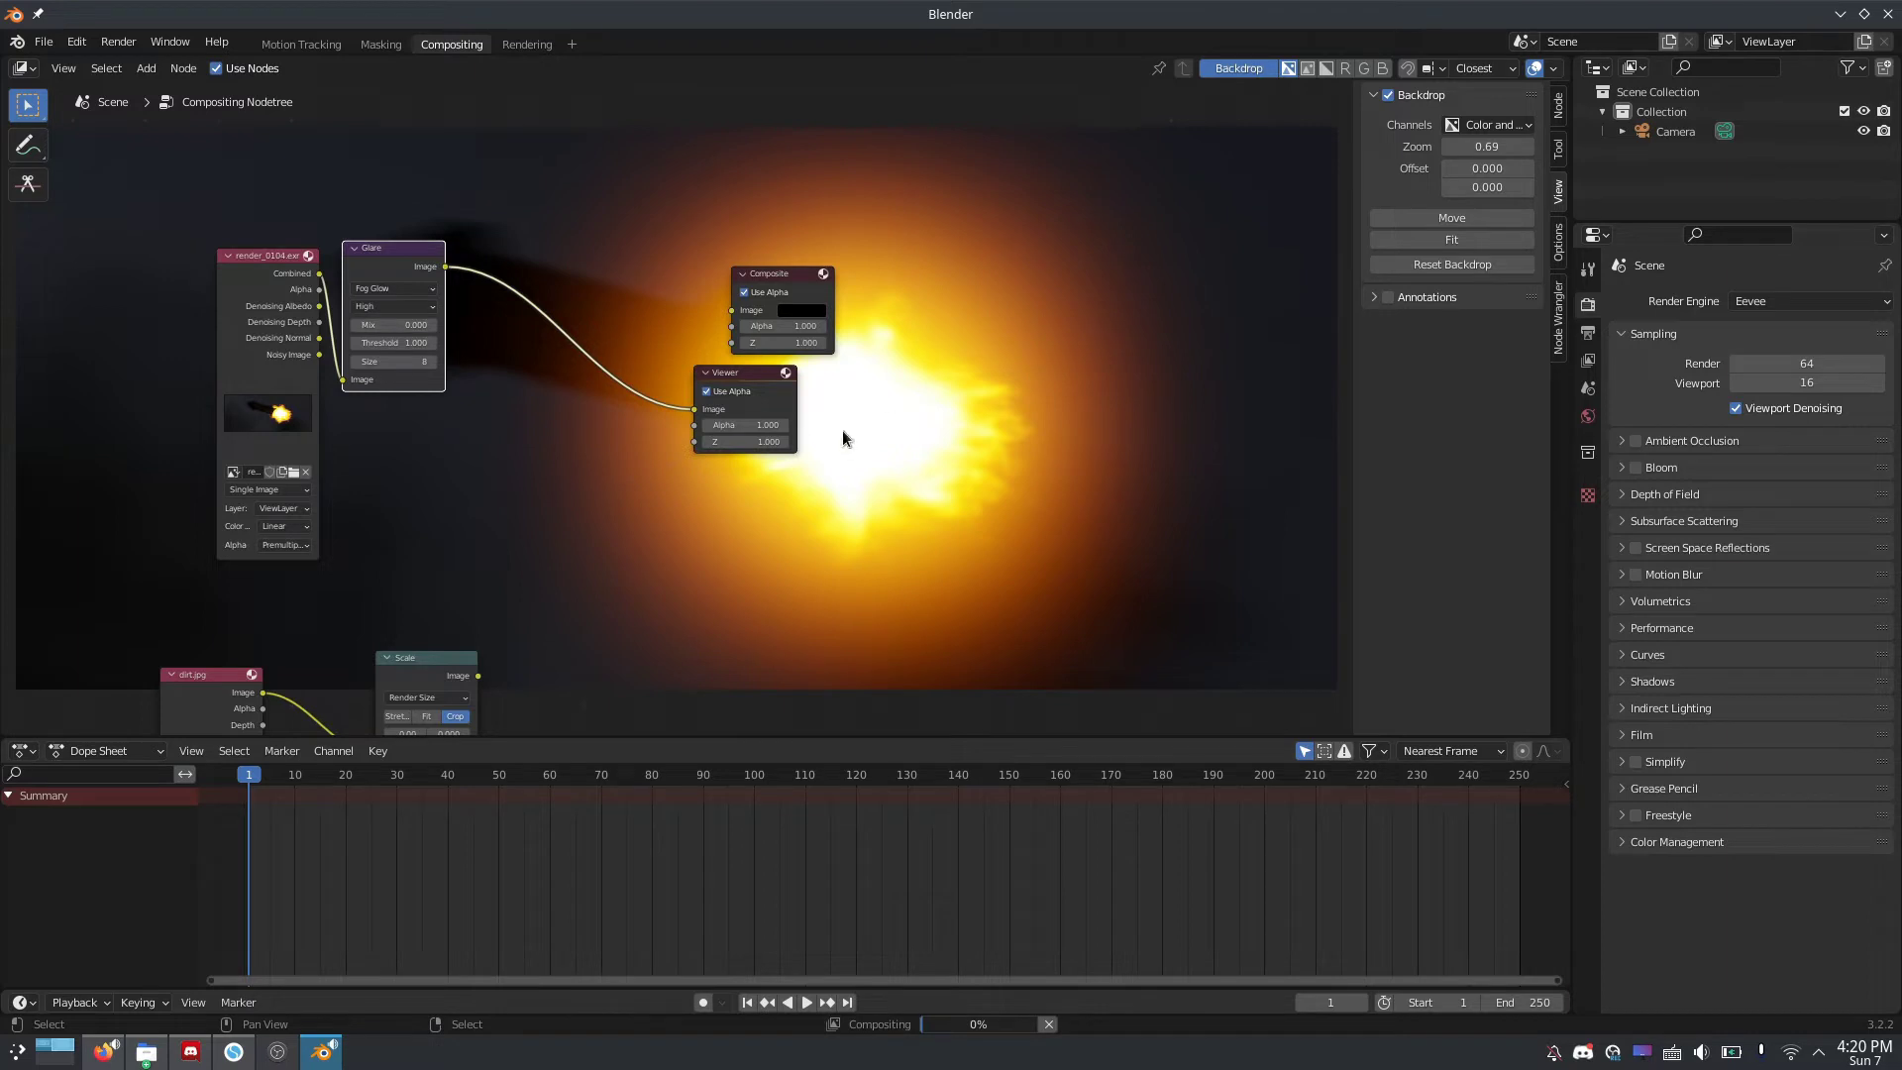
pyautogui.moveTo(842, 437); pyautogui.dragTo(759, 436, button='middle')
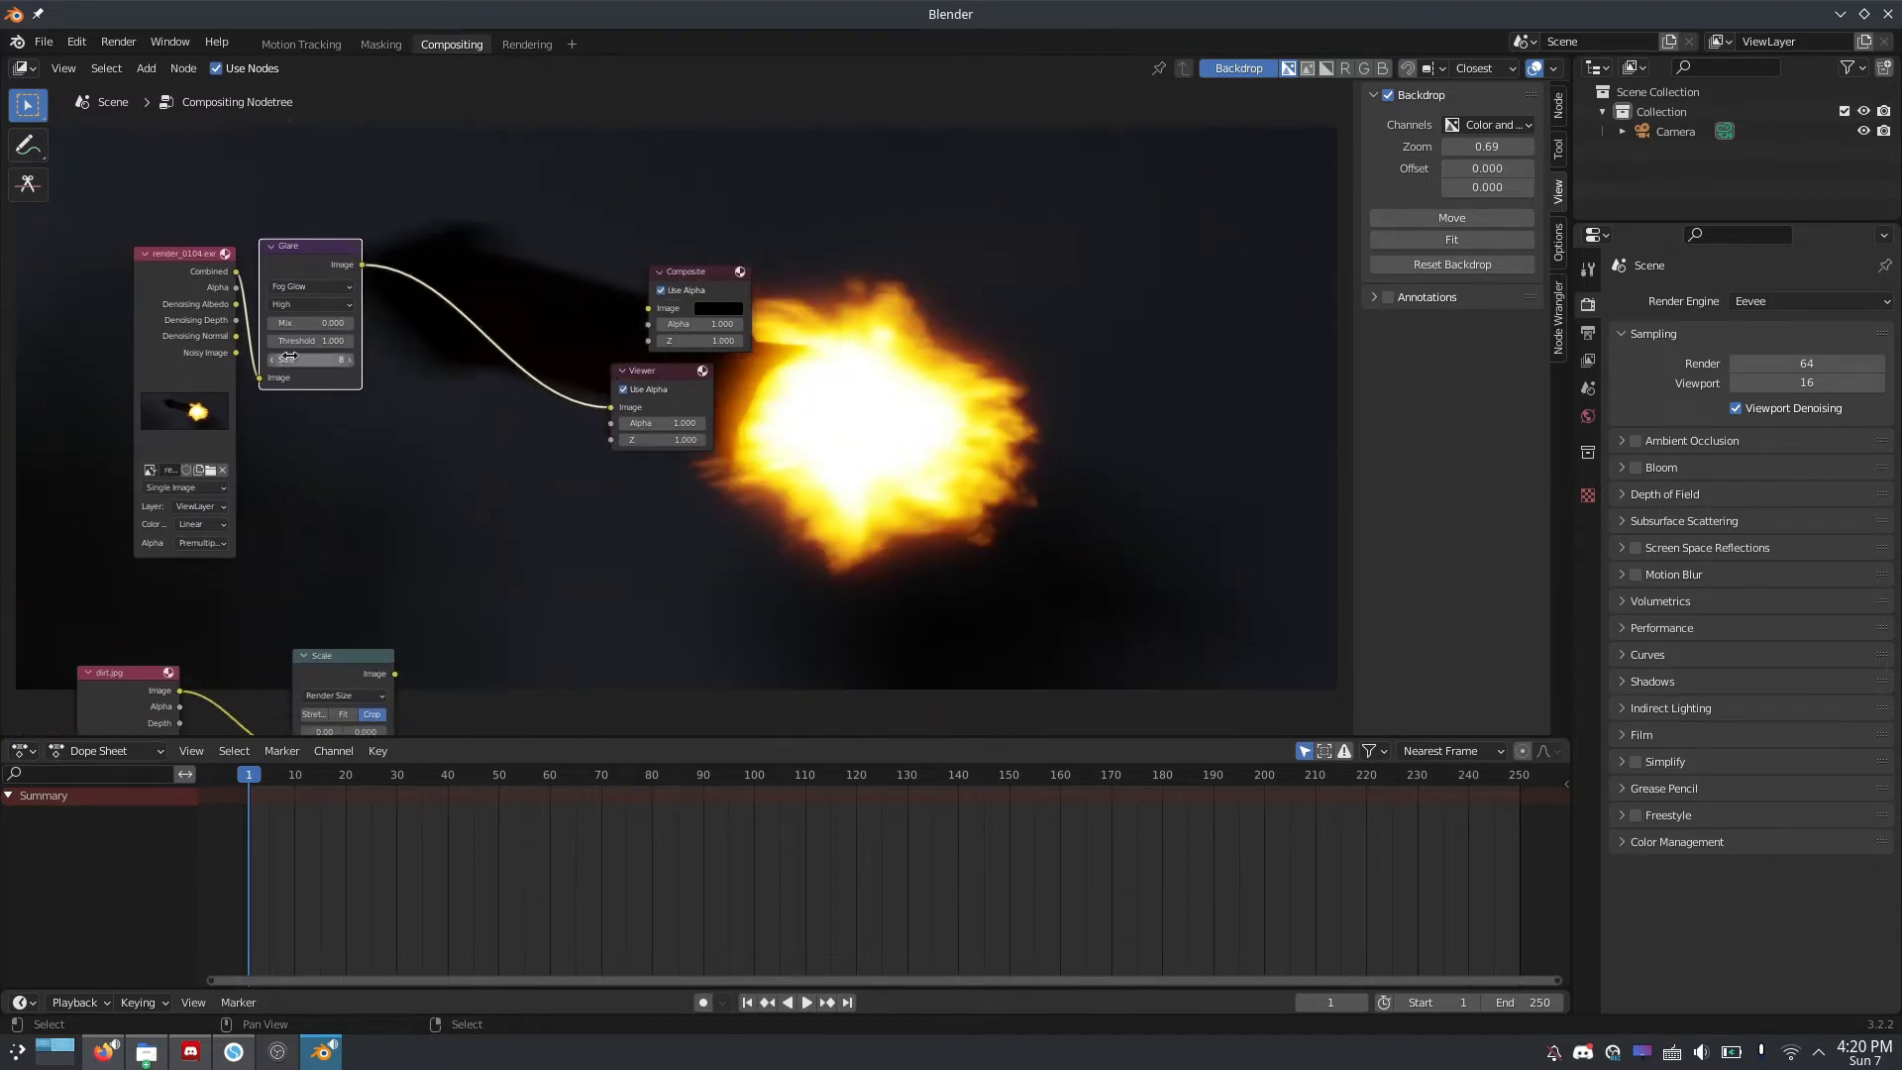
pyautogui.hotkey('ctrl', 'z')
pyautogui.hotkey('ctrl', 'z')
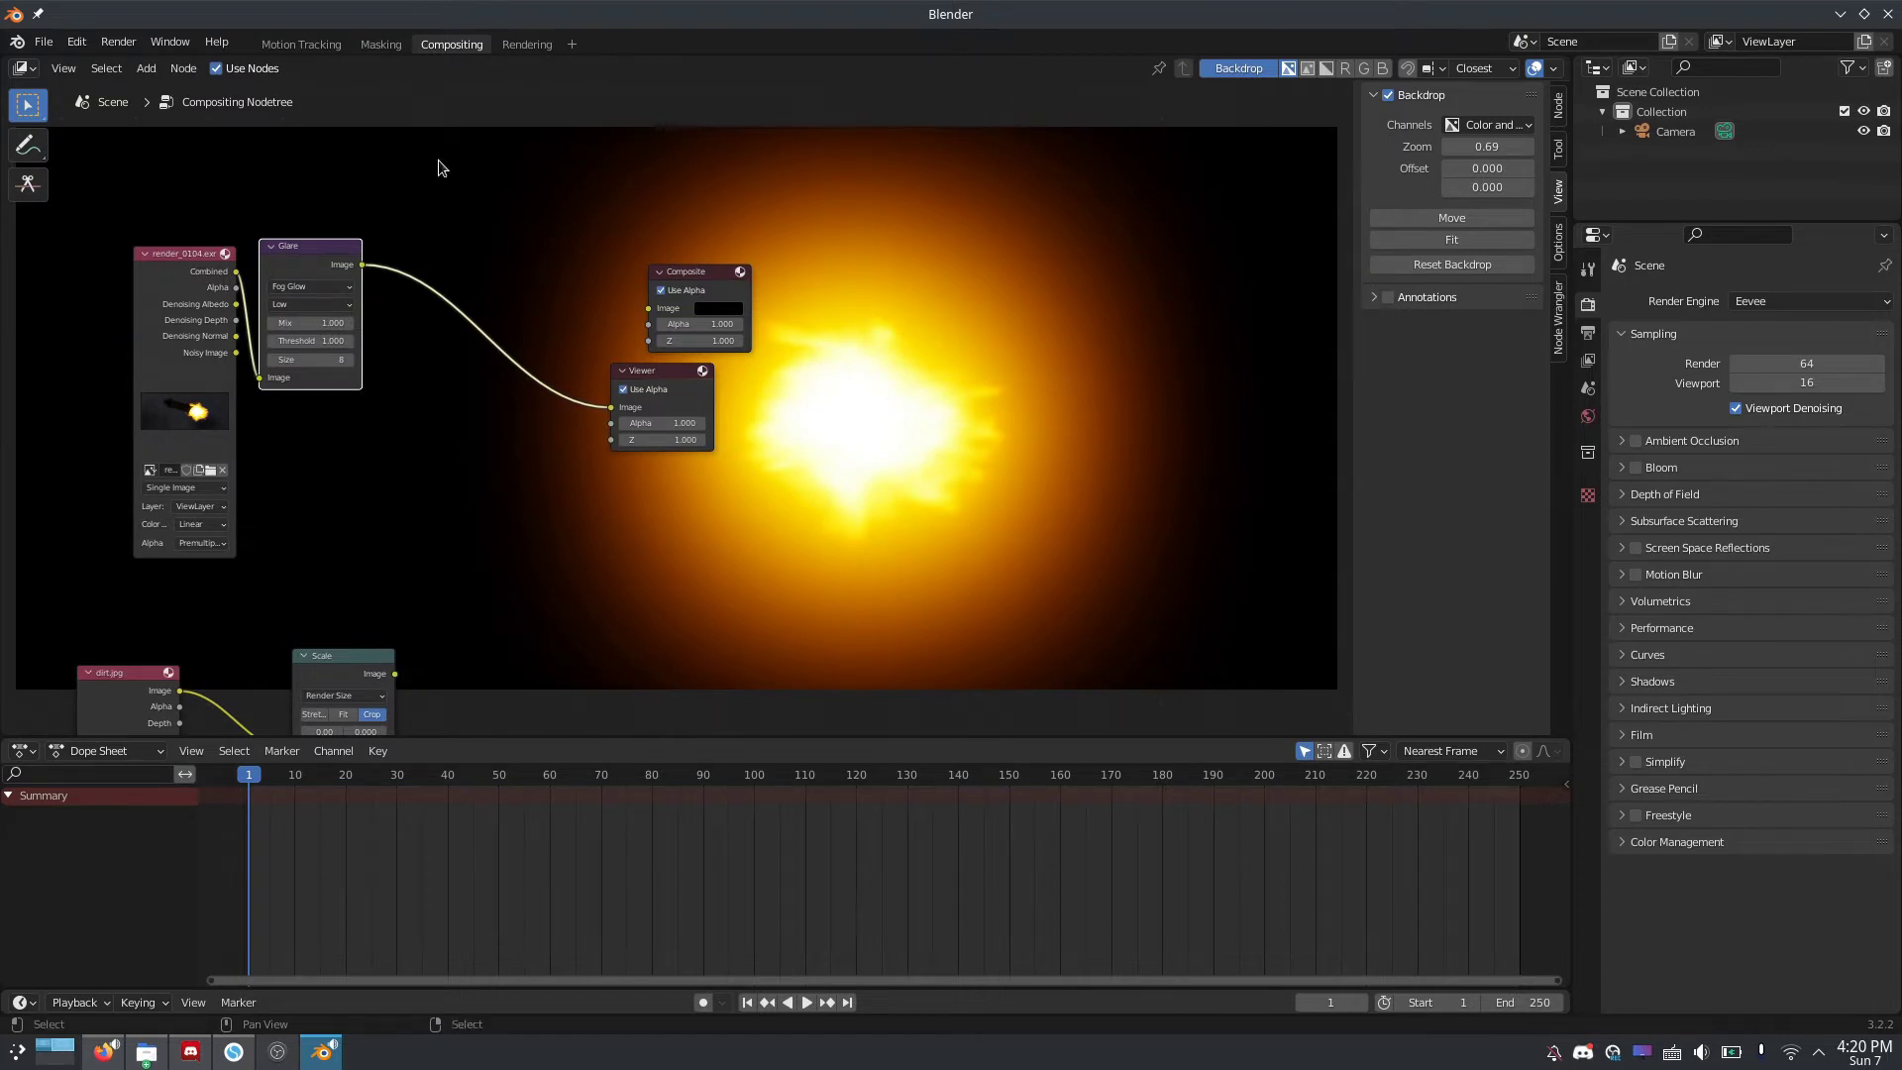
# Add a Multiply Mix node after the Glare, with the scaled dirt in its second image
pyautogui.hotkey('shift', 'a')
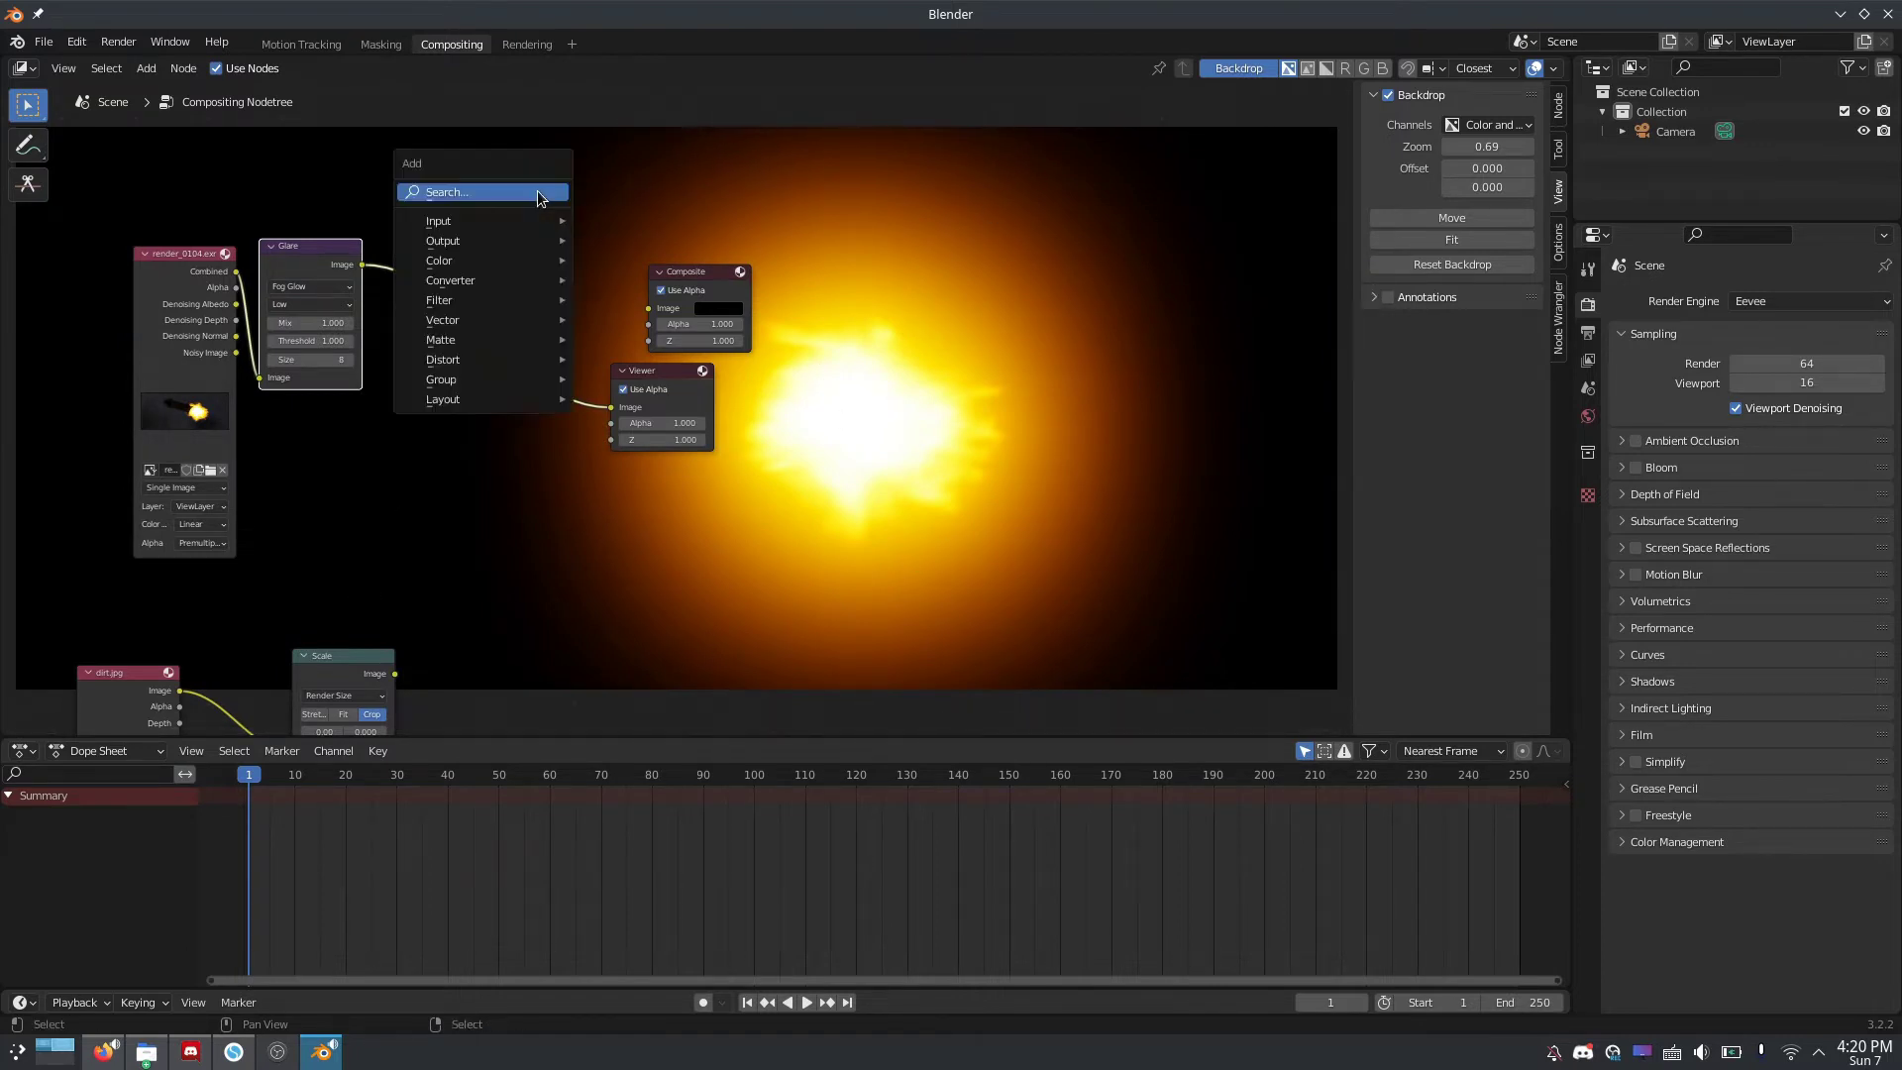
pyautogui.click(537, 190)
pyautogui.write('mix')
pyautogui.press('Return')
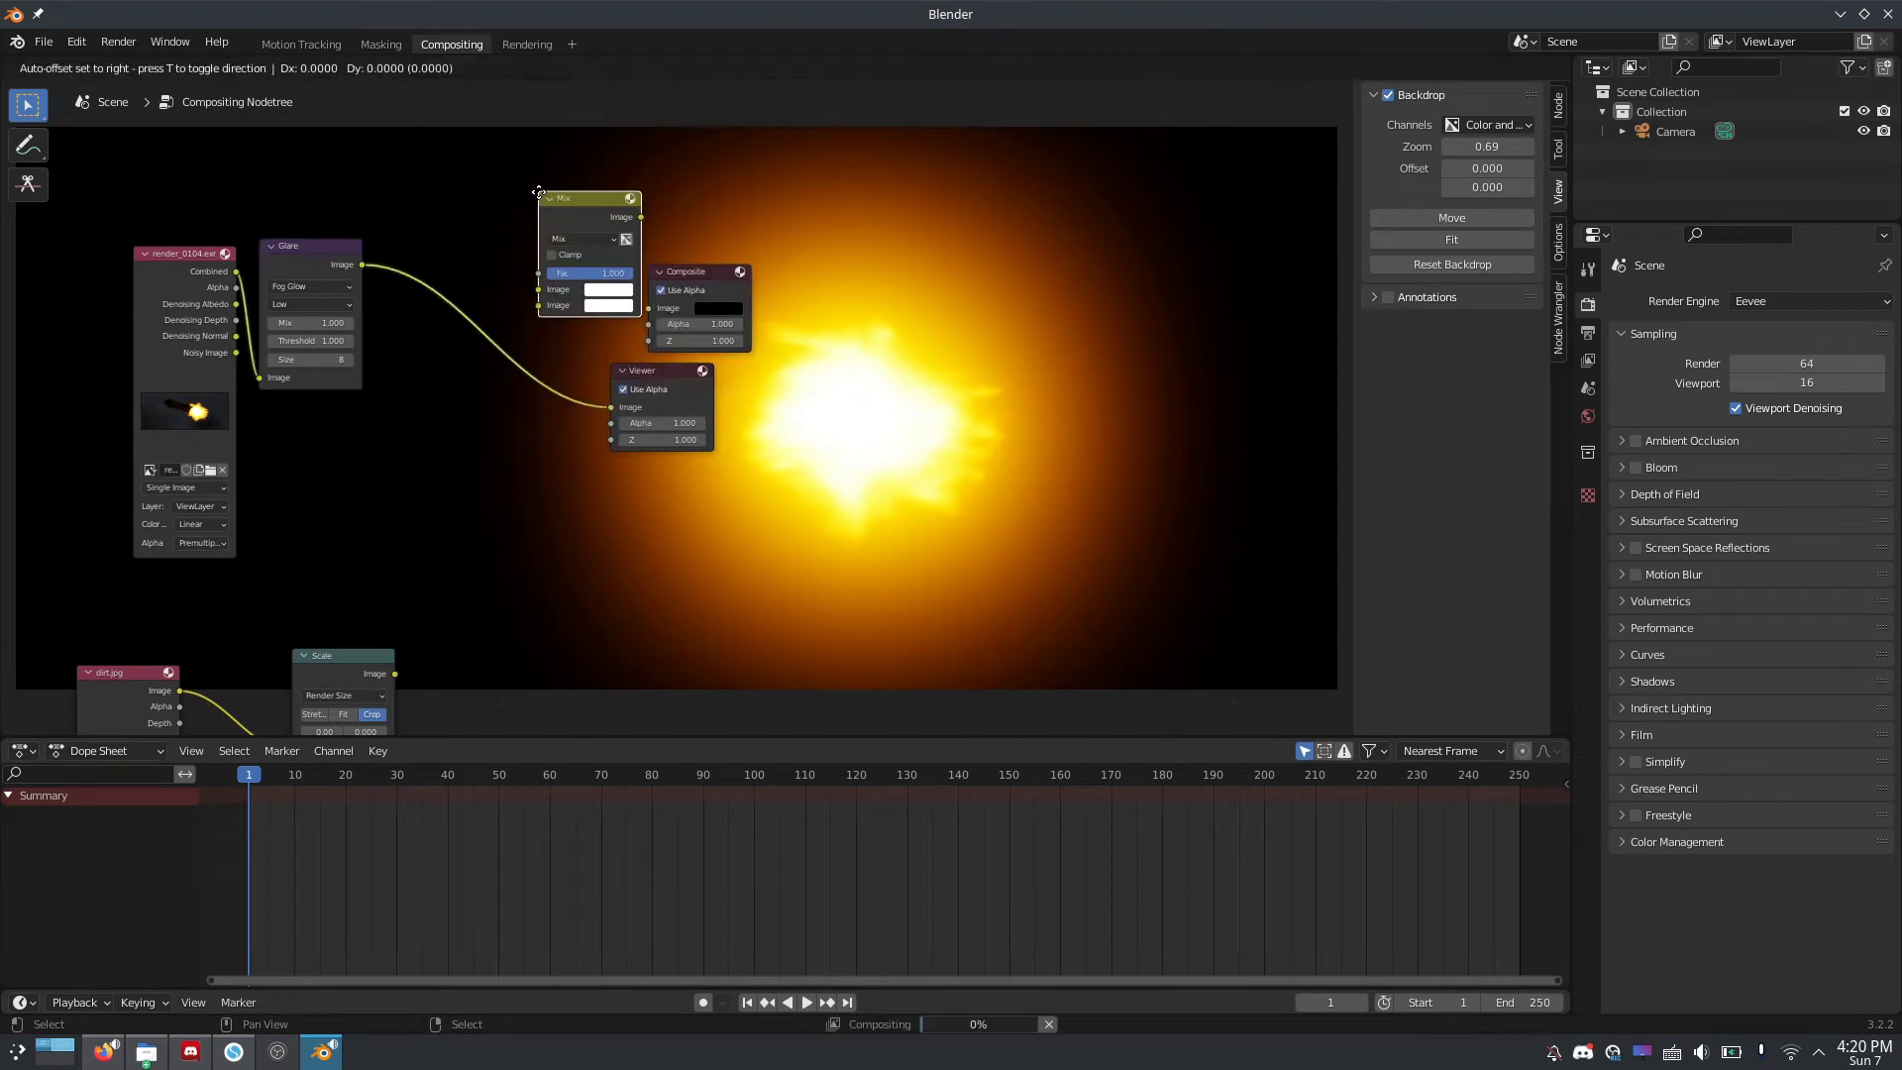
pyautogui.click(506, 317)
pyautogui.click(508, 329)
pyautogui.click(480, 387)
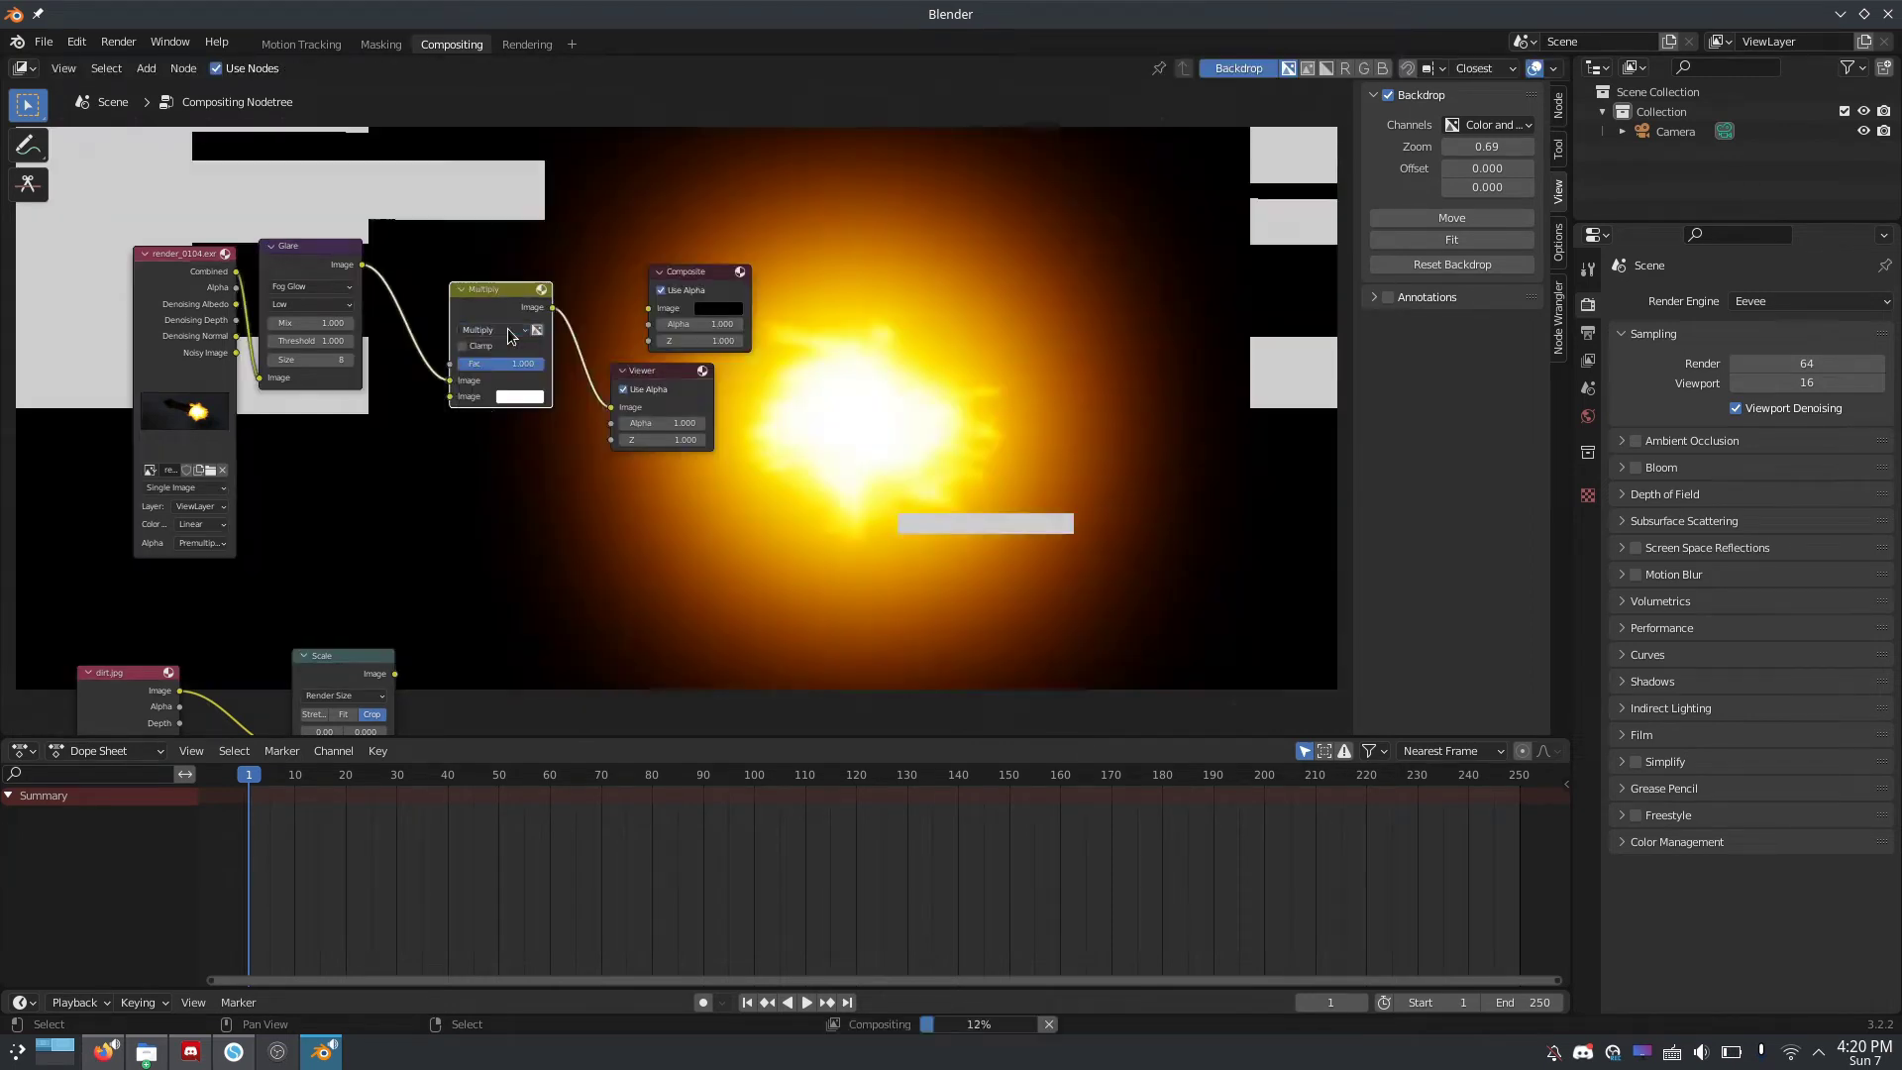
pyautogui.keyDown('alt'); pyautogui.moveTo(451, 396); pyautogui.dragTo(456, 392, button='right'); pyautogui.keyUp('alt')
# Reposition the Composite and Viewer nodes and insert an Add mix node after Multiply
pyautogui.moveTo(1058, 532); pyautogui.dragTo(888, 457, button='middle')
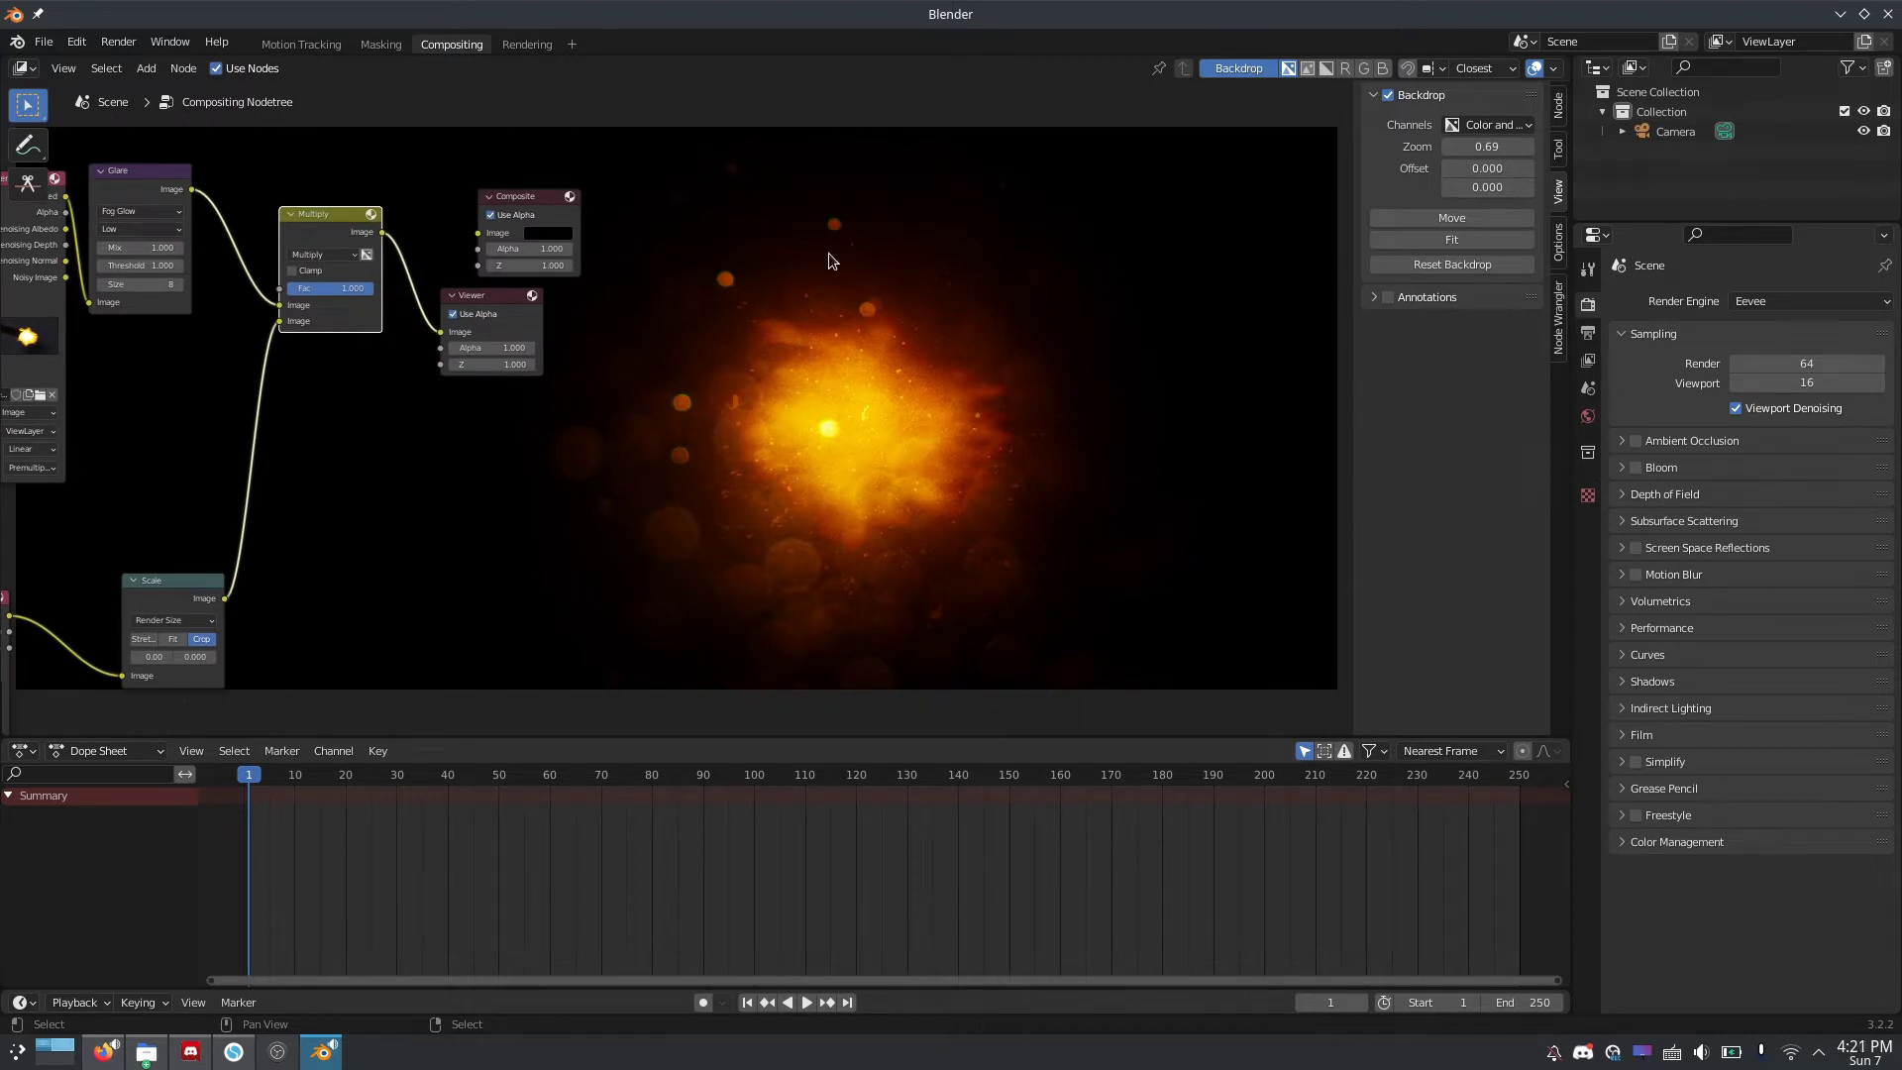
pyautogui.moveTo(536, 205); pyautogui.dragTo(786, 196)
pyautogui.moveTo(476, 286); pyautogui.dragTo(981, 339)
pyautogui.press('ctrl+KP_Add')
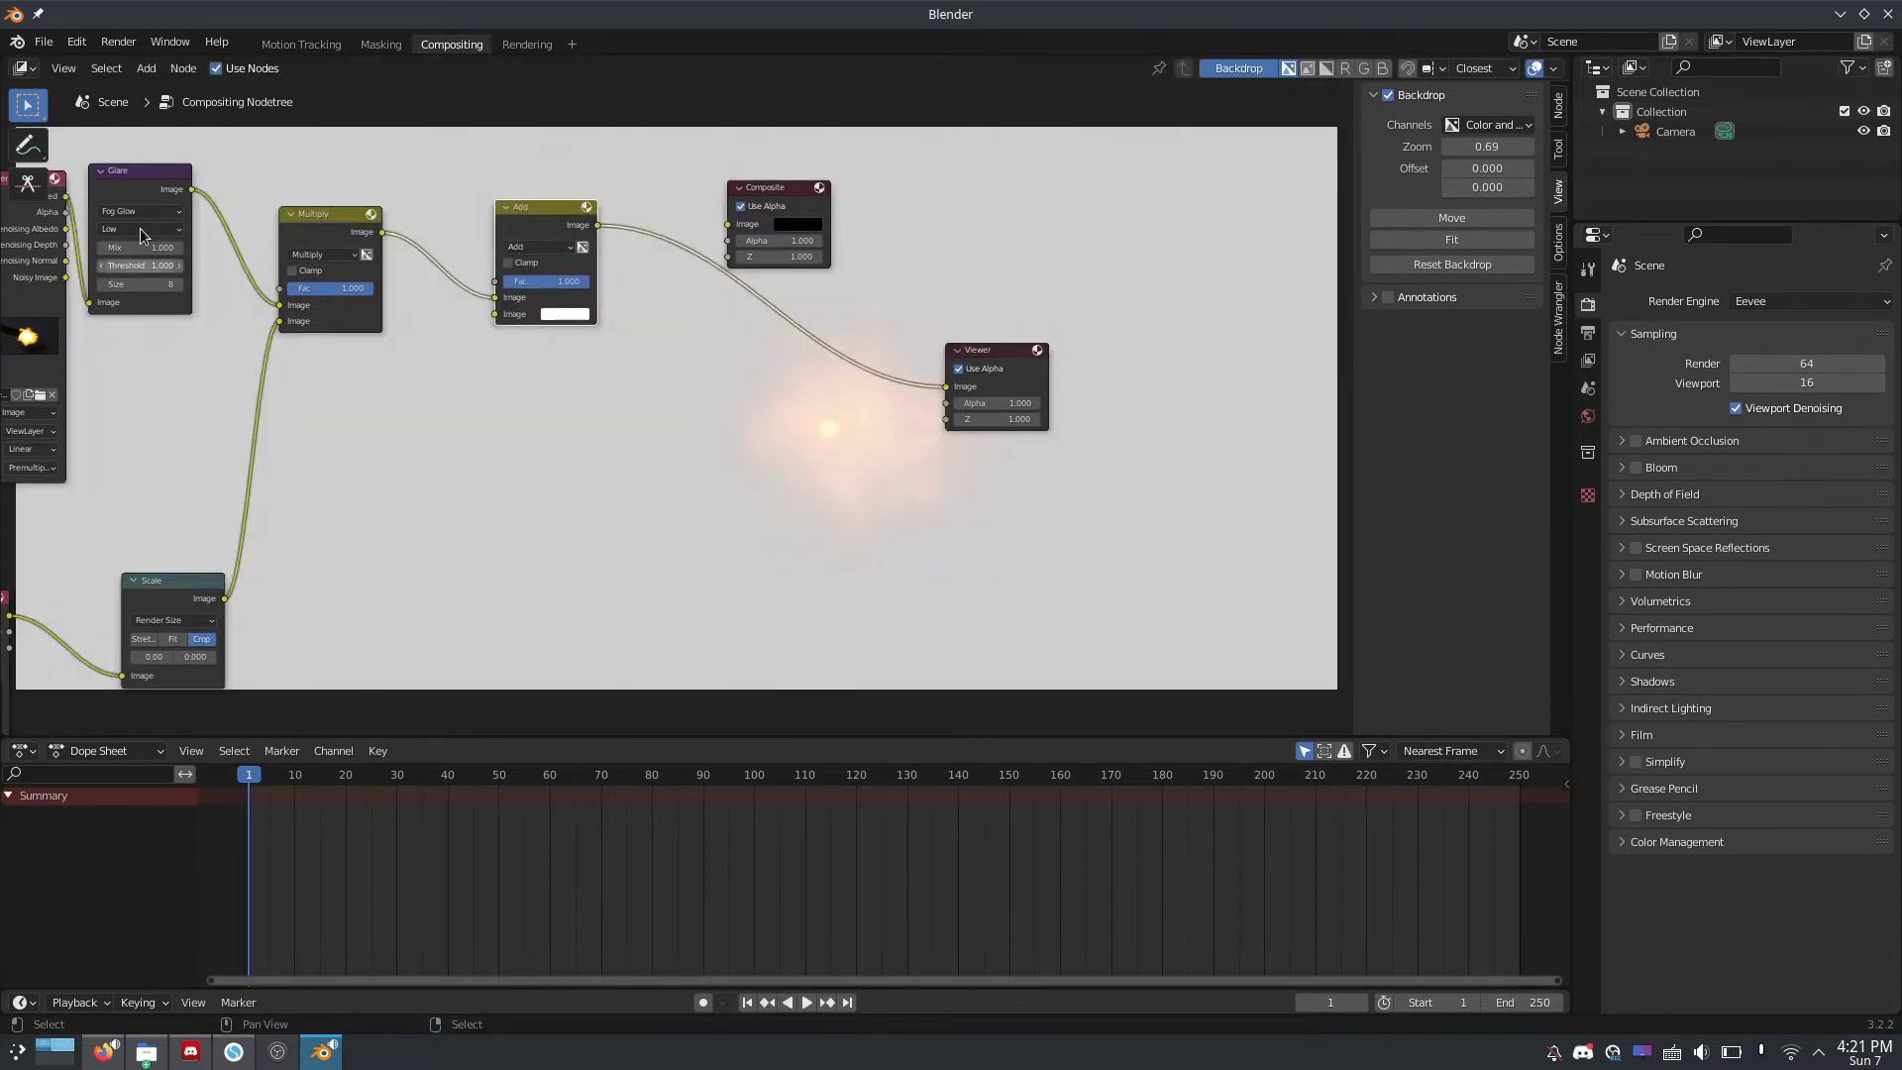
# Feed the Glare into the Add node, swap its inputs, and lower its factor to about 0.3
pyautogui.keyDown('alt'); pyautogui.moveTo(141, 235); pyautogui.dragTo(511, 307, button='right'); pyautogui.keyUp('alt')
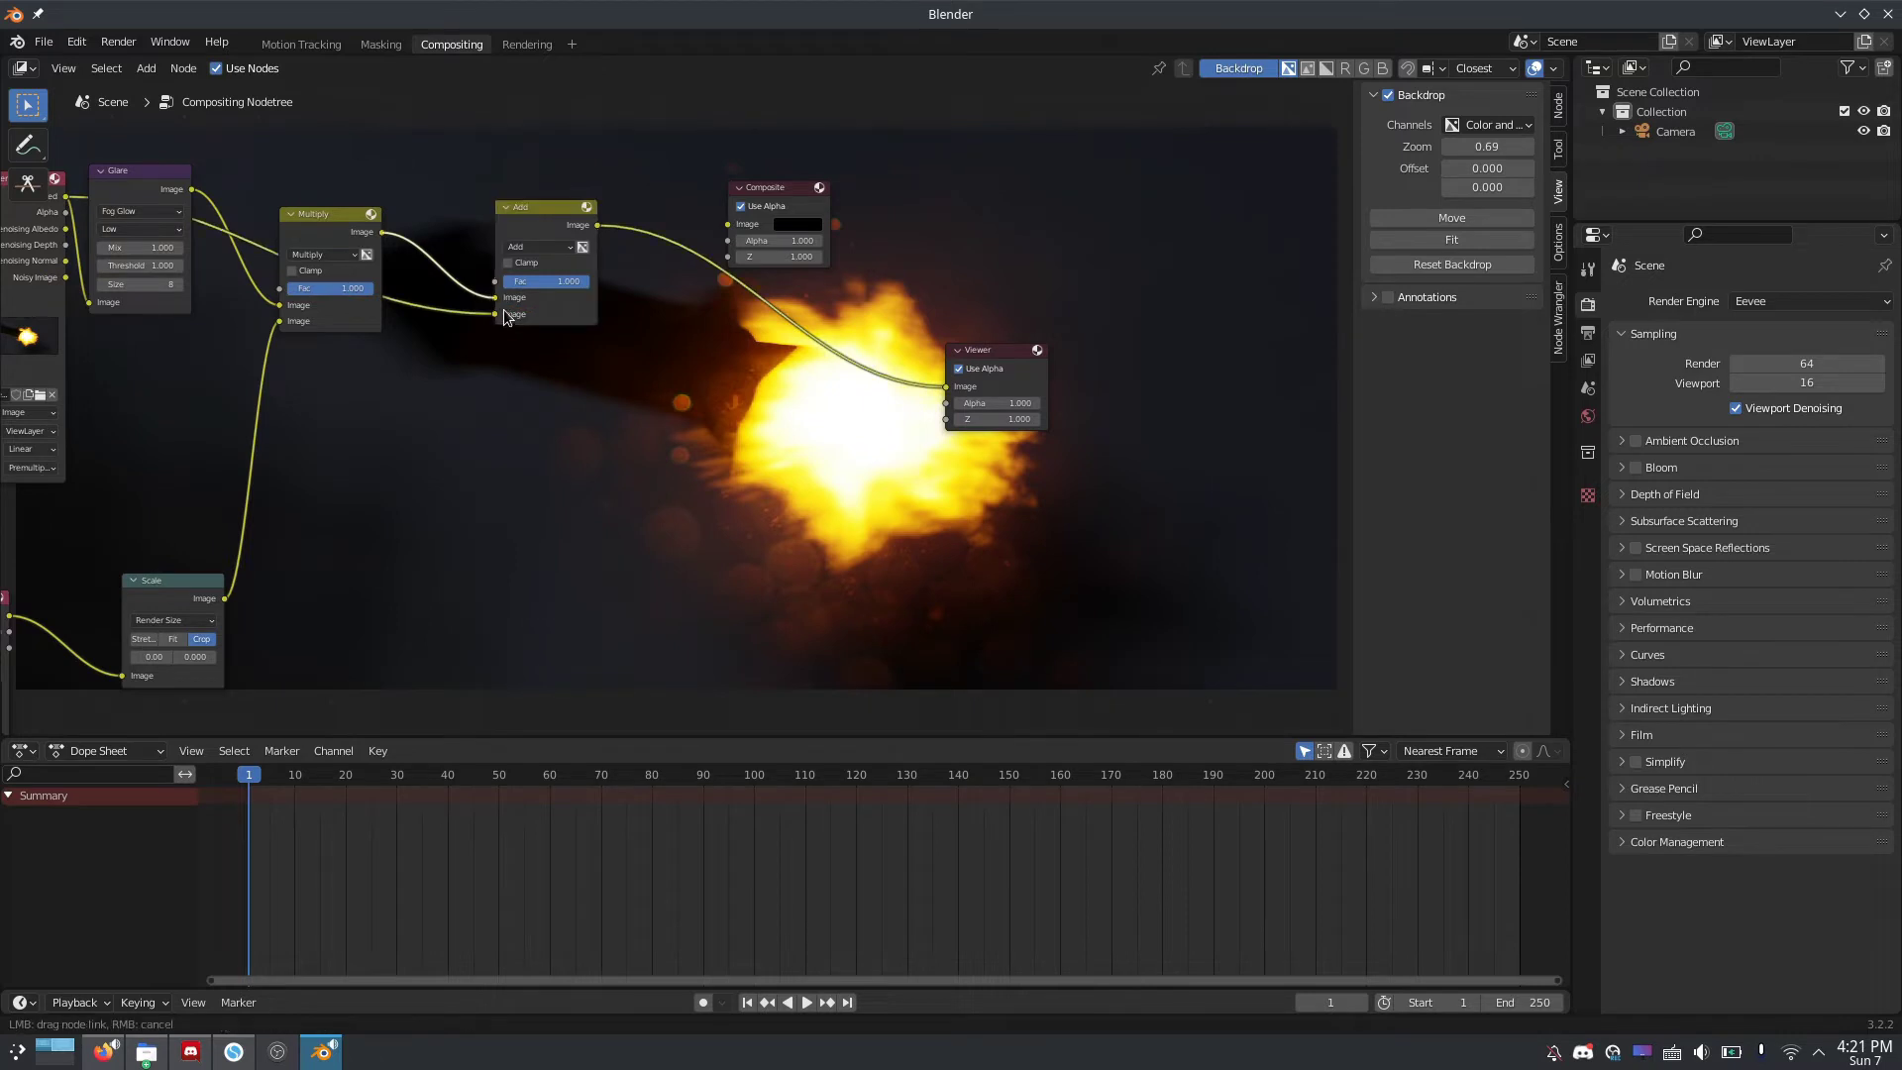
pyautogui.hotkey('alt', 's')
pyautogui.press('g')
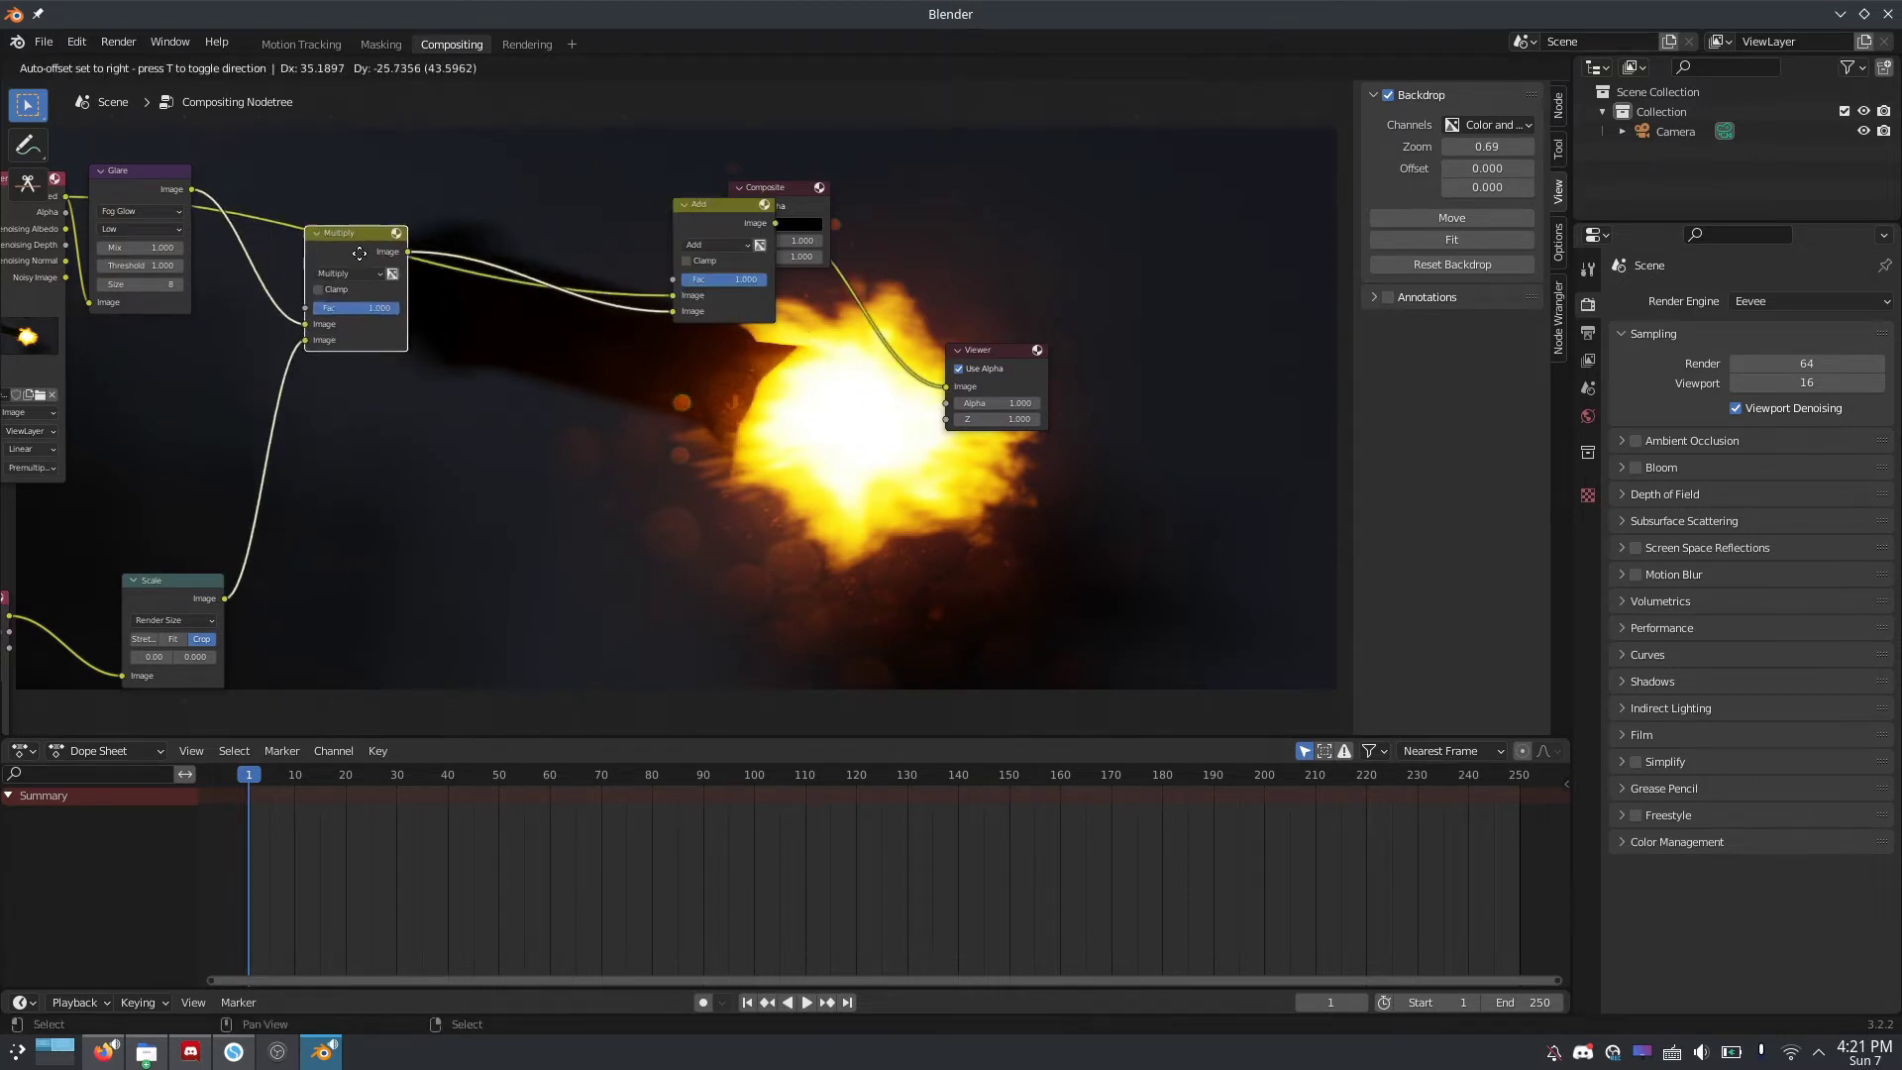
pyautogui.click(728, 279)
pyautogui.moveTo(729, 226); pyautogui.dragTo(729, 444)
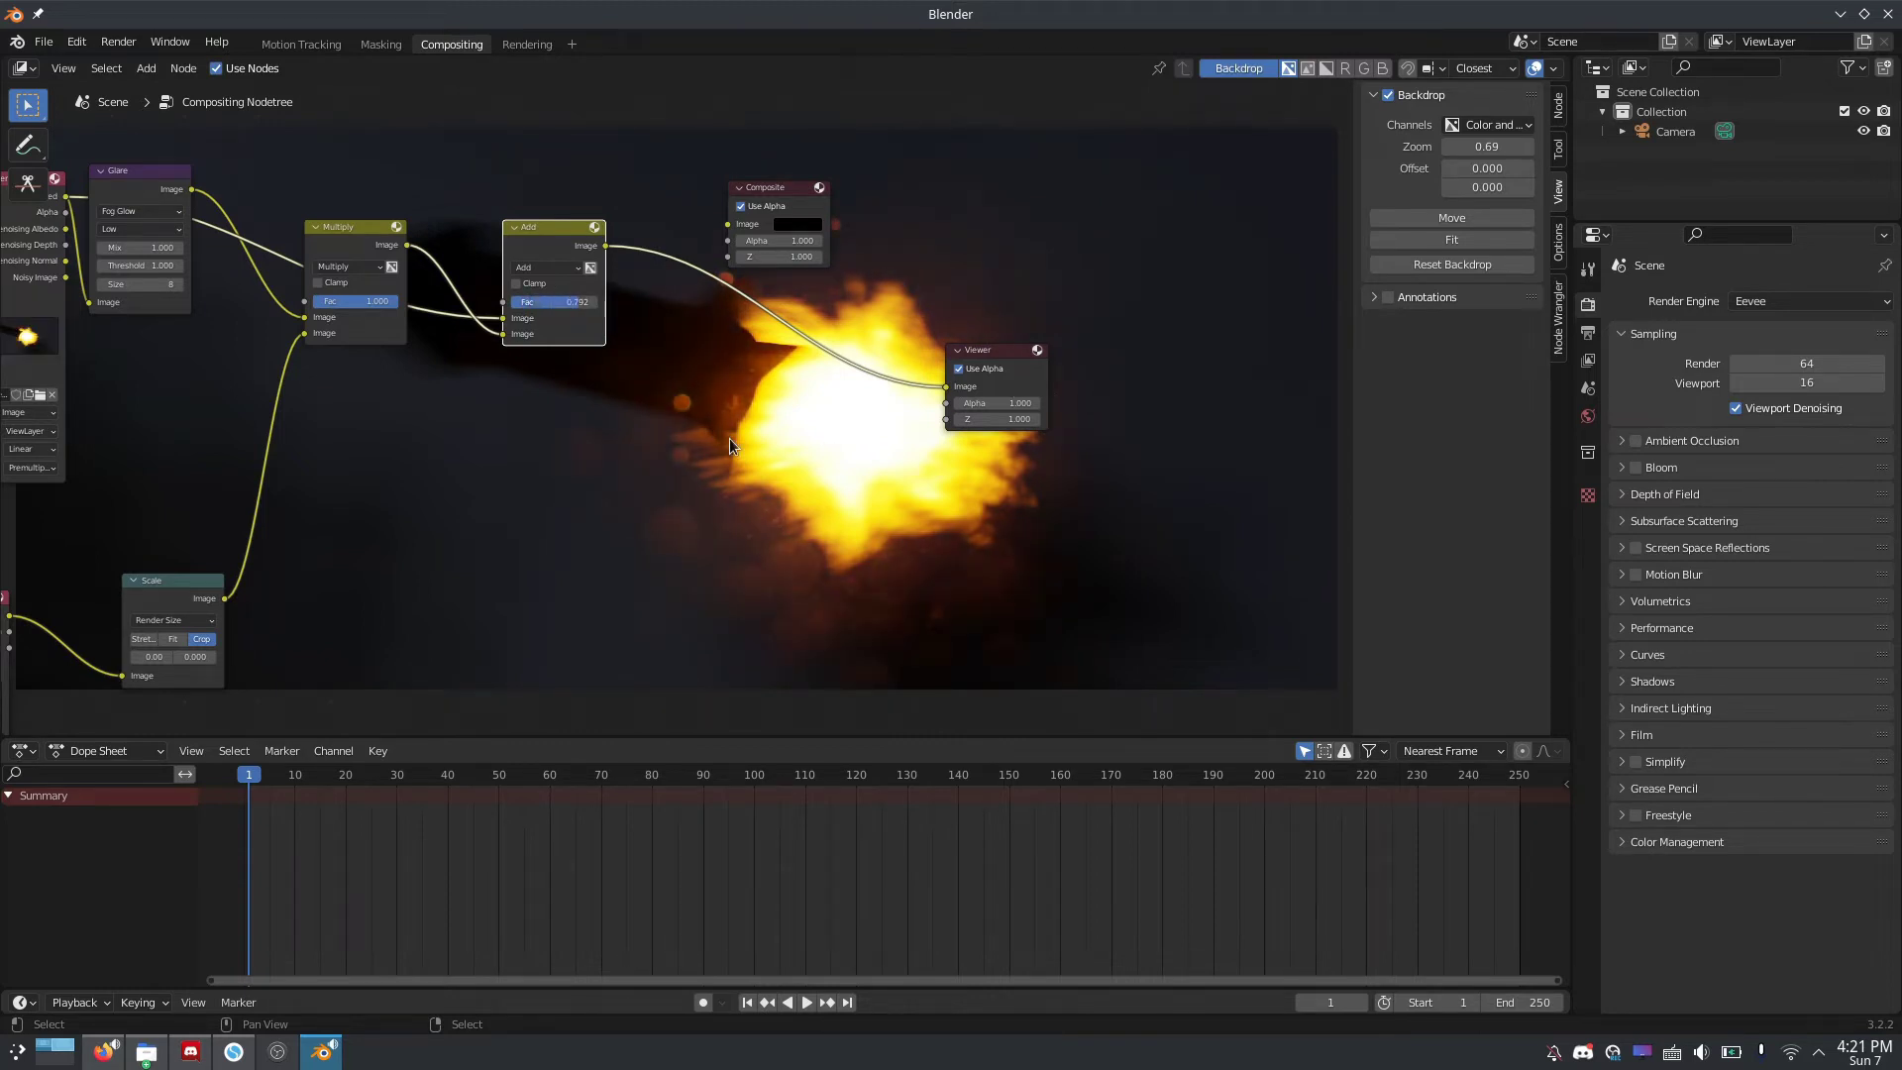
# Duplicate the Glare node, connect render_0104.exr to the copy, and preview it
pyautogui.moveTo(572, 462); pyautogui.dragTo(781, 414, button='middle')
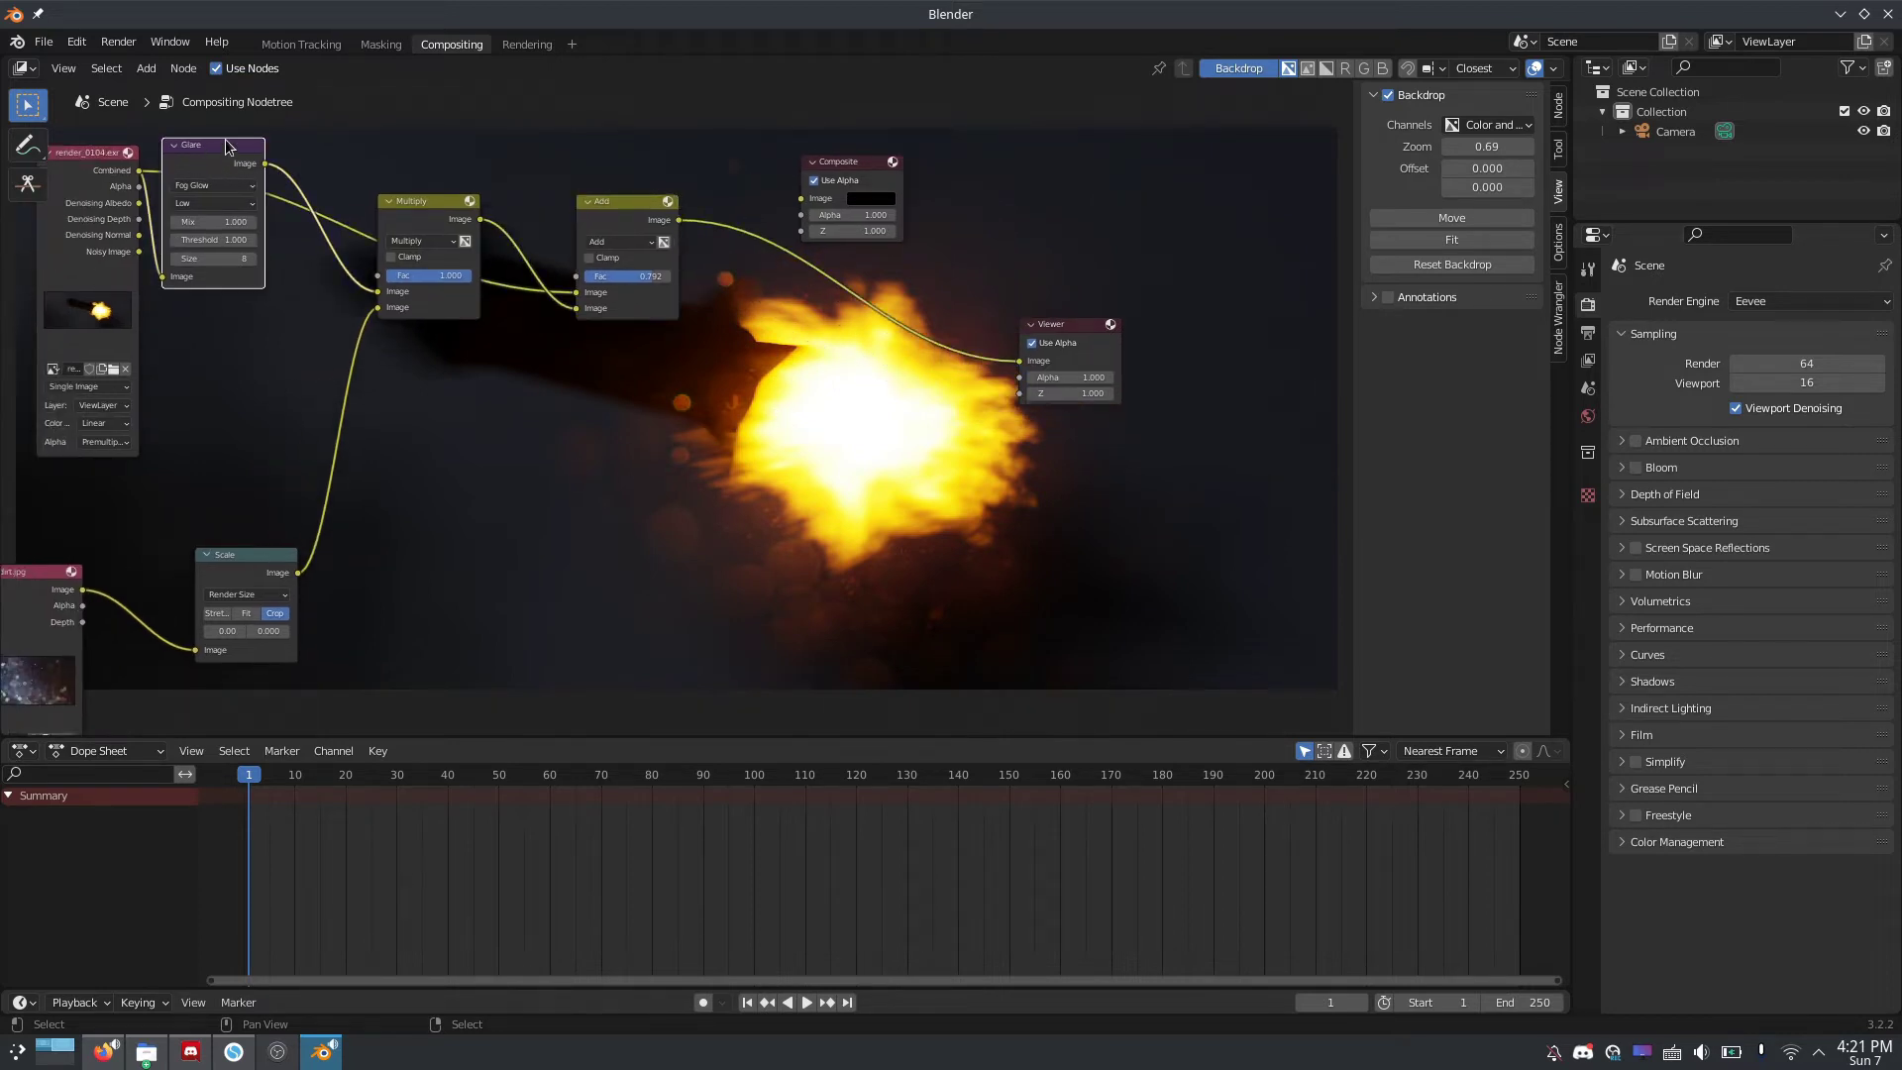
pyautogui.hotkey('shift', 'd')
pyautogui.click(254, 344)
pyautogui.moveTo(107, 171); pyautogui.dragTo(69, 247)
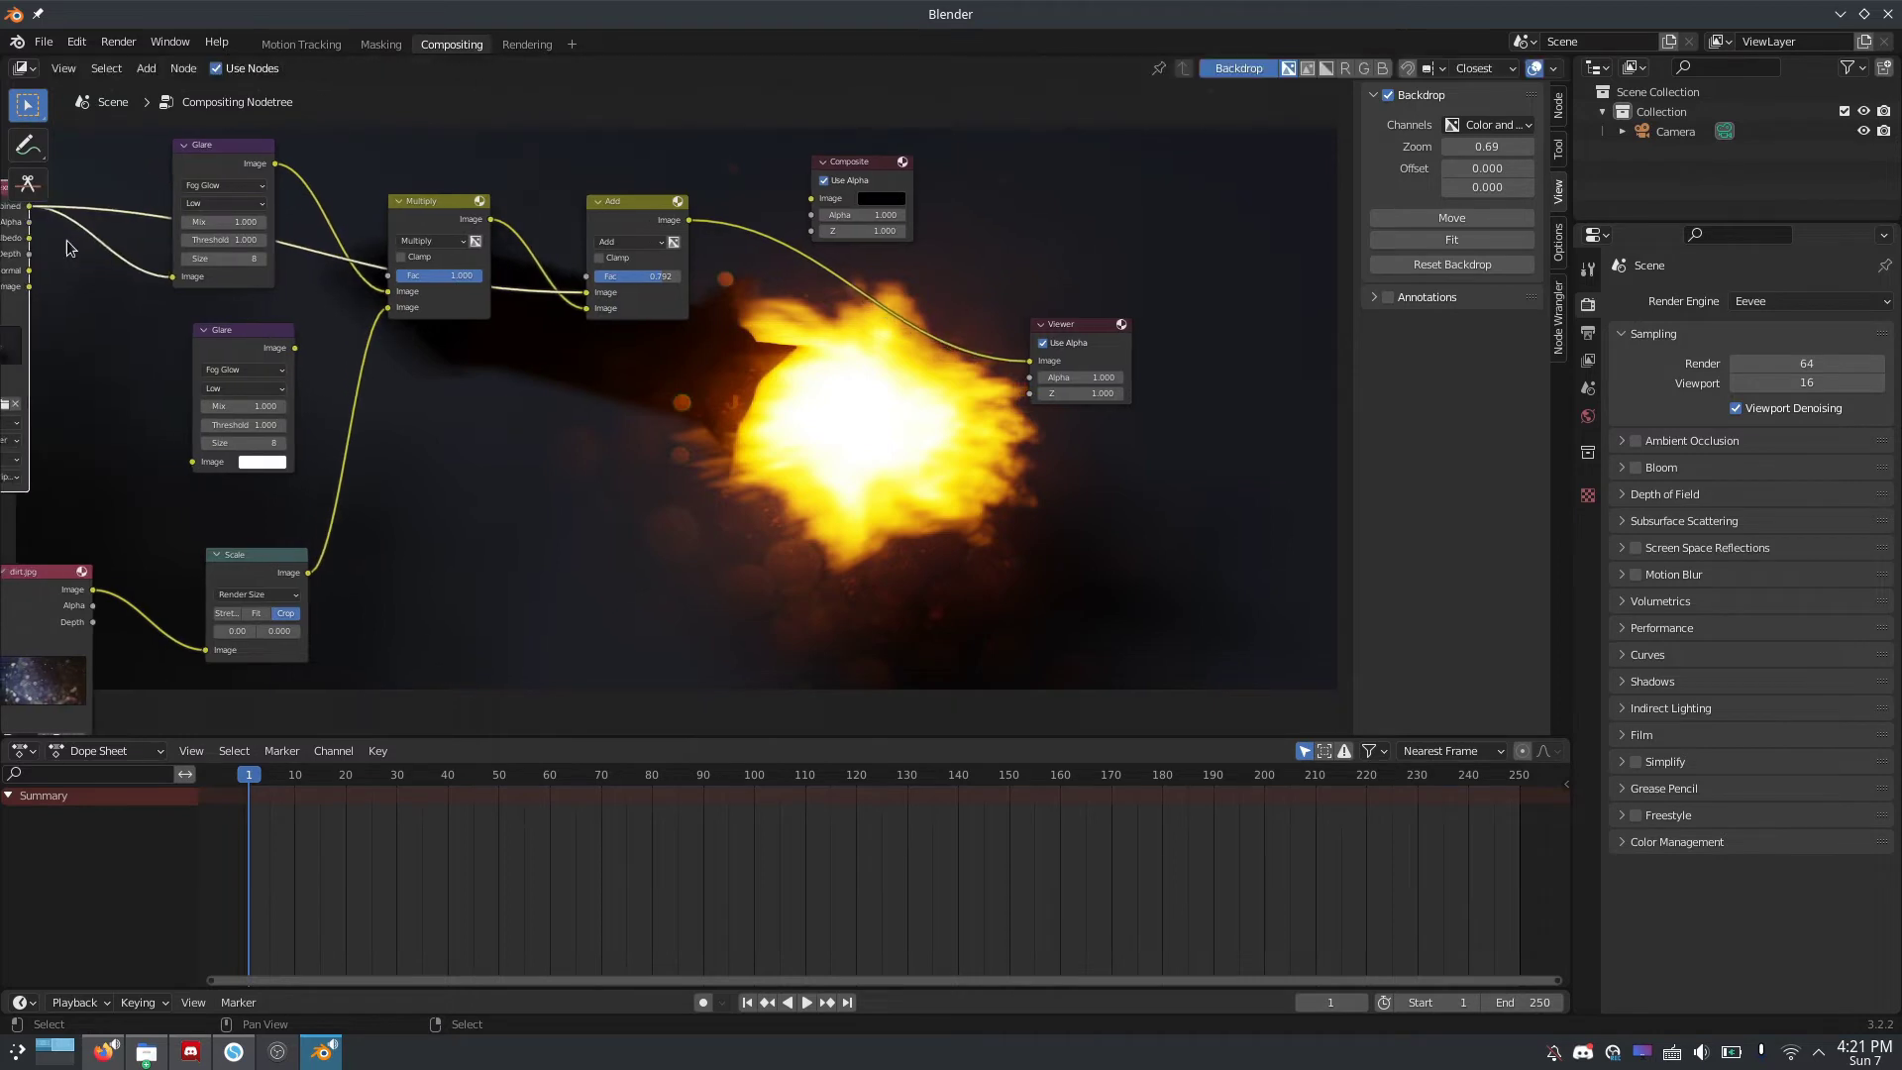
pyautogui.keyDown('alt'); pyautogui.moveTo(20, 259); pyautogui.dragTo(243, 396, button='right'); pyautogui.keyUp('alt')
pyautogui.moveTo(247, 371); pyautogui.dragTo(299, 367, button='middle')
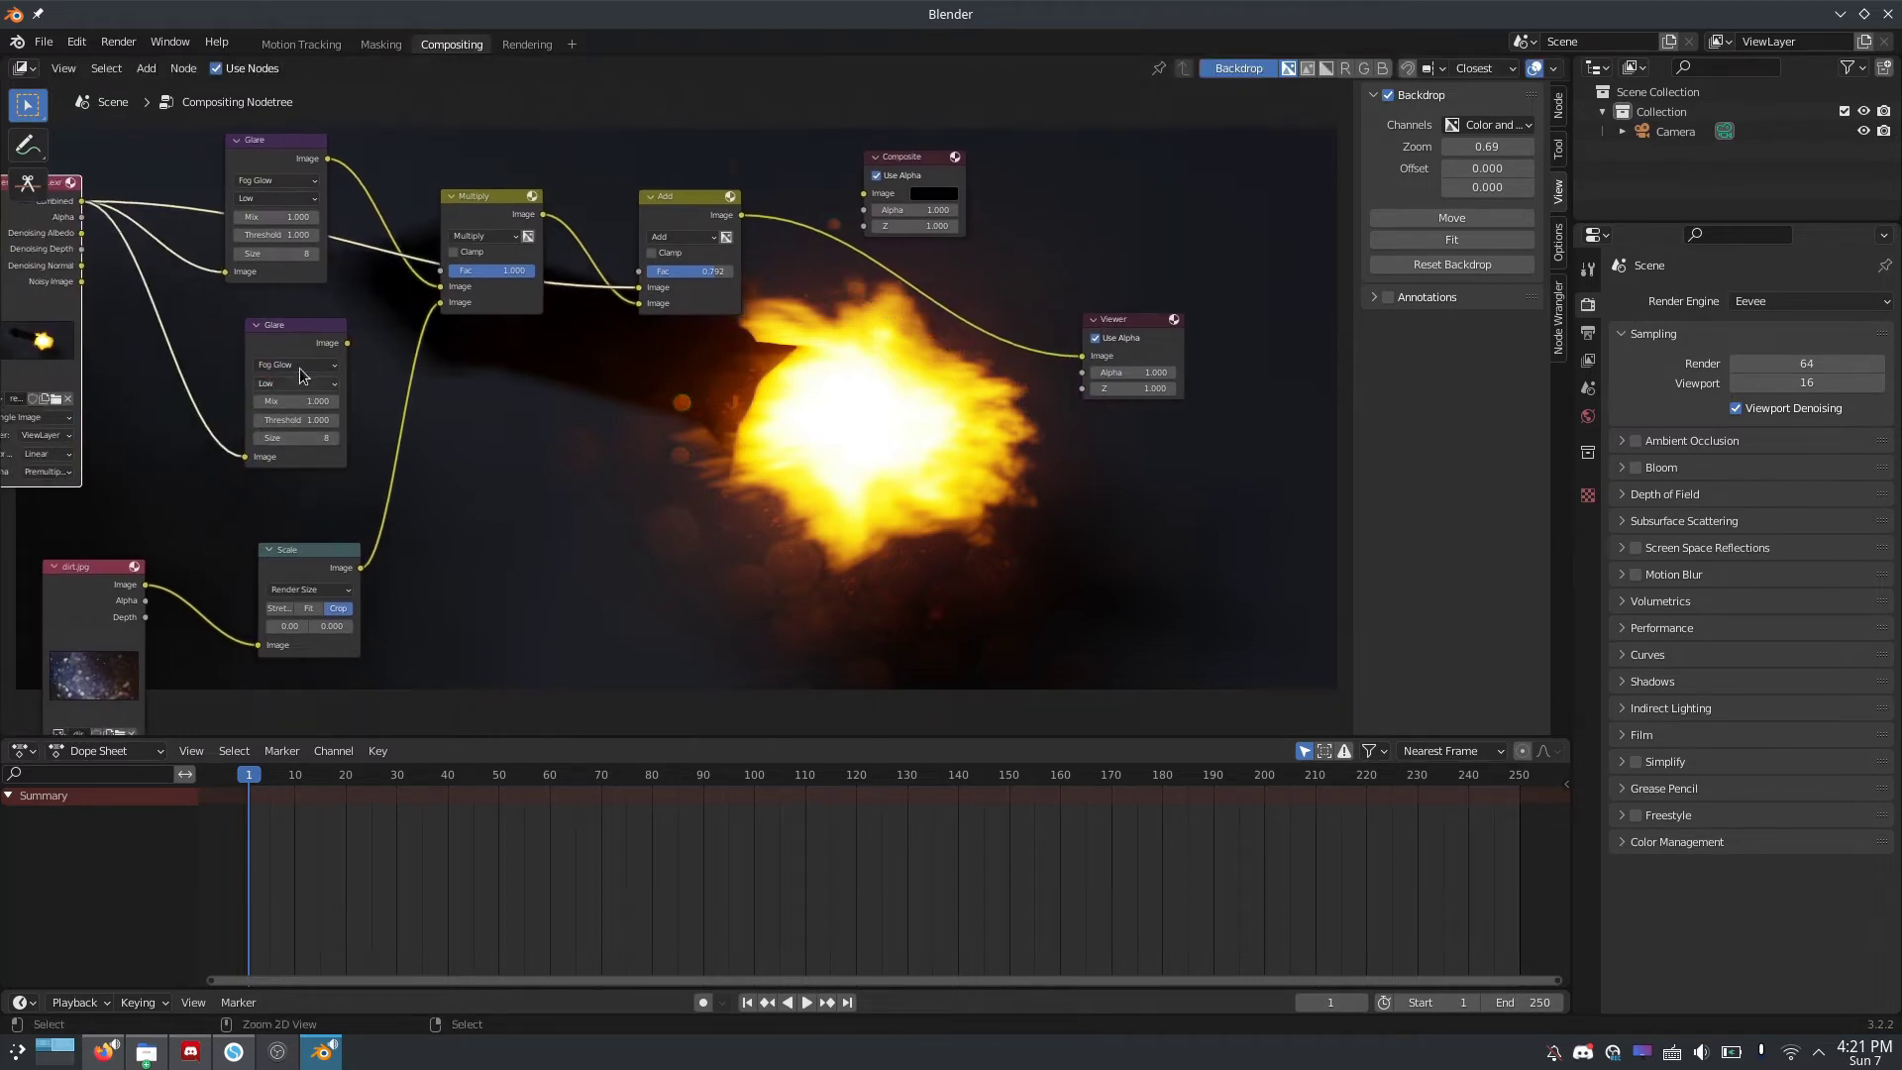
pyautogui.keyDown('ctrl'); pyautogui.keyDown('shift'); pyautogui.click(317, 376); pyautogui.keyUp('shift'); pyautogui.keyUp('ctrl')
# Set the second Glare's type to Ghosts and compare it with the raw render in the backdrop
pyautogui.click(315, 366)
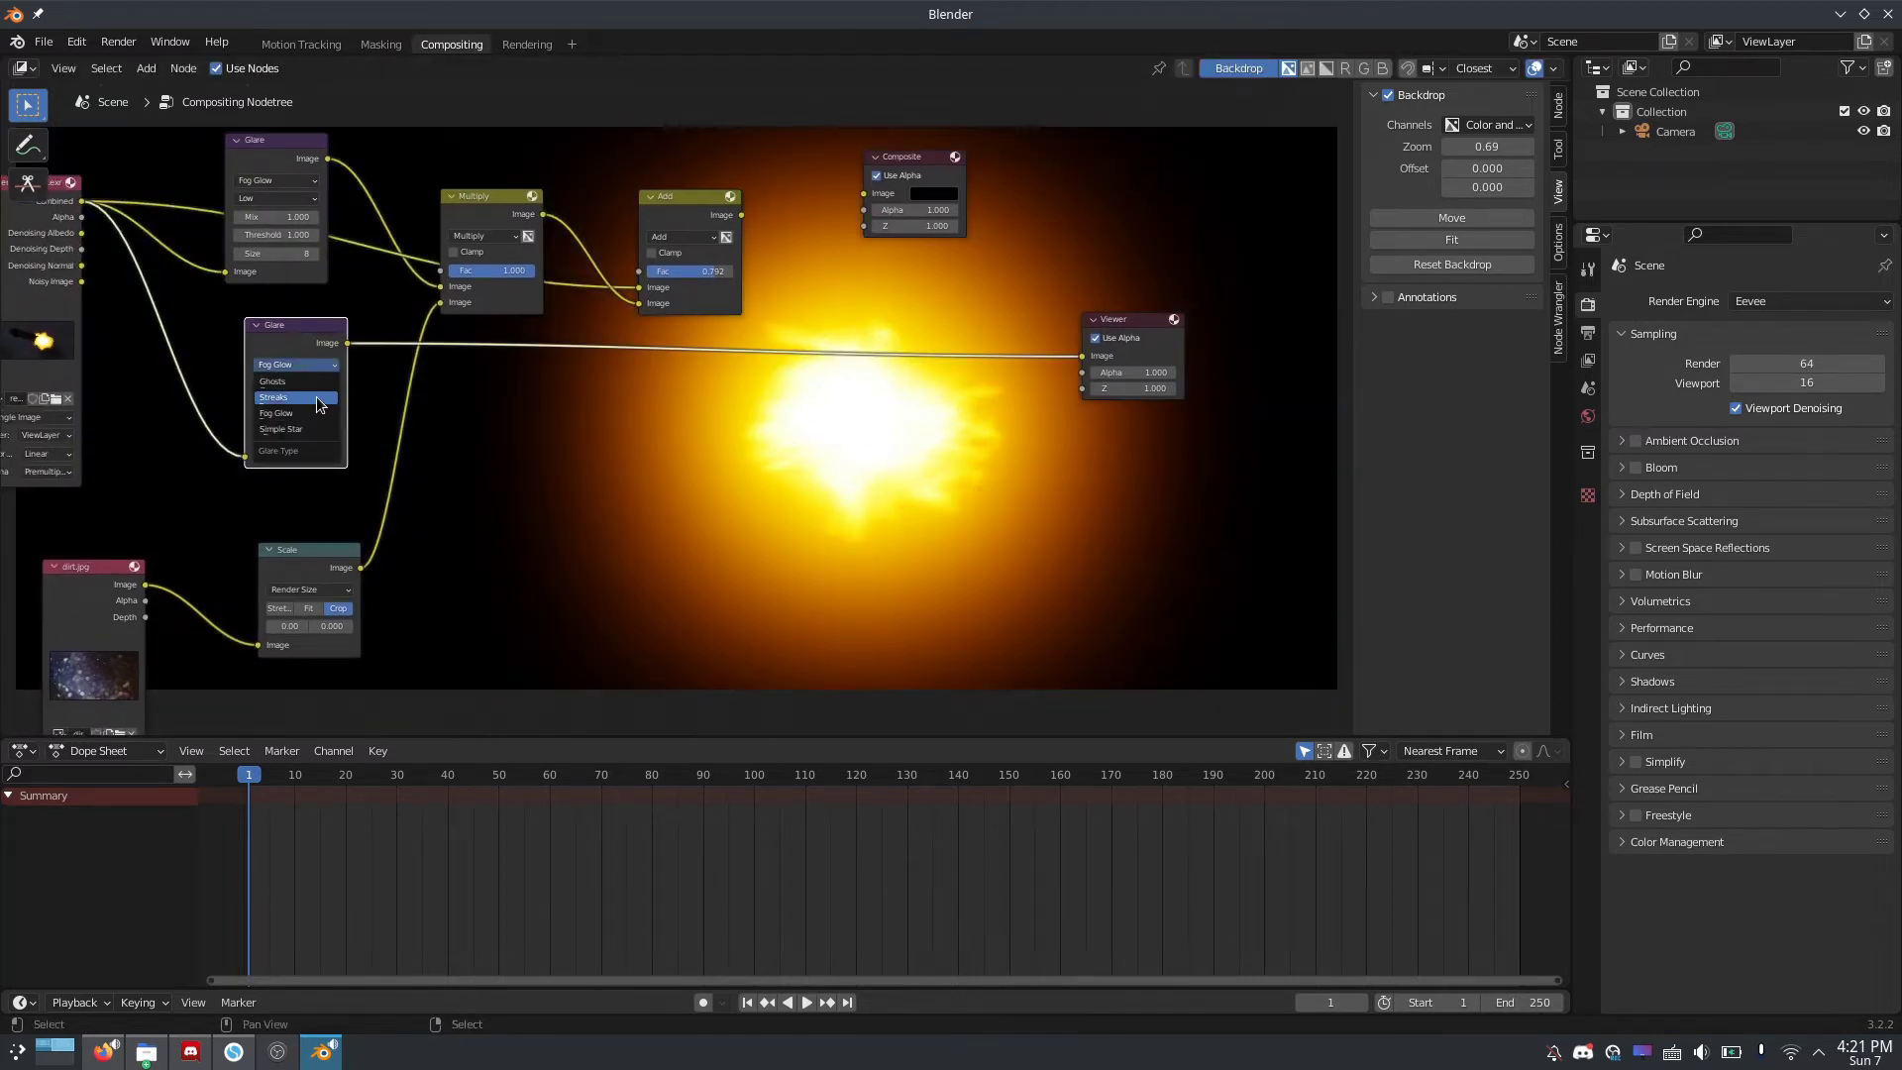
pyautogui.click(309, 380)
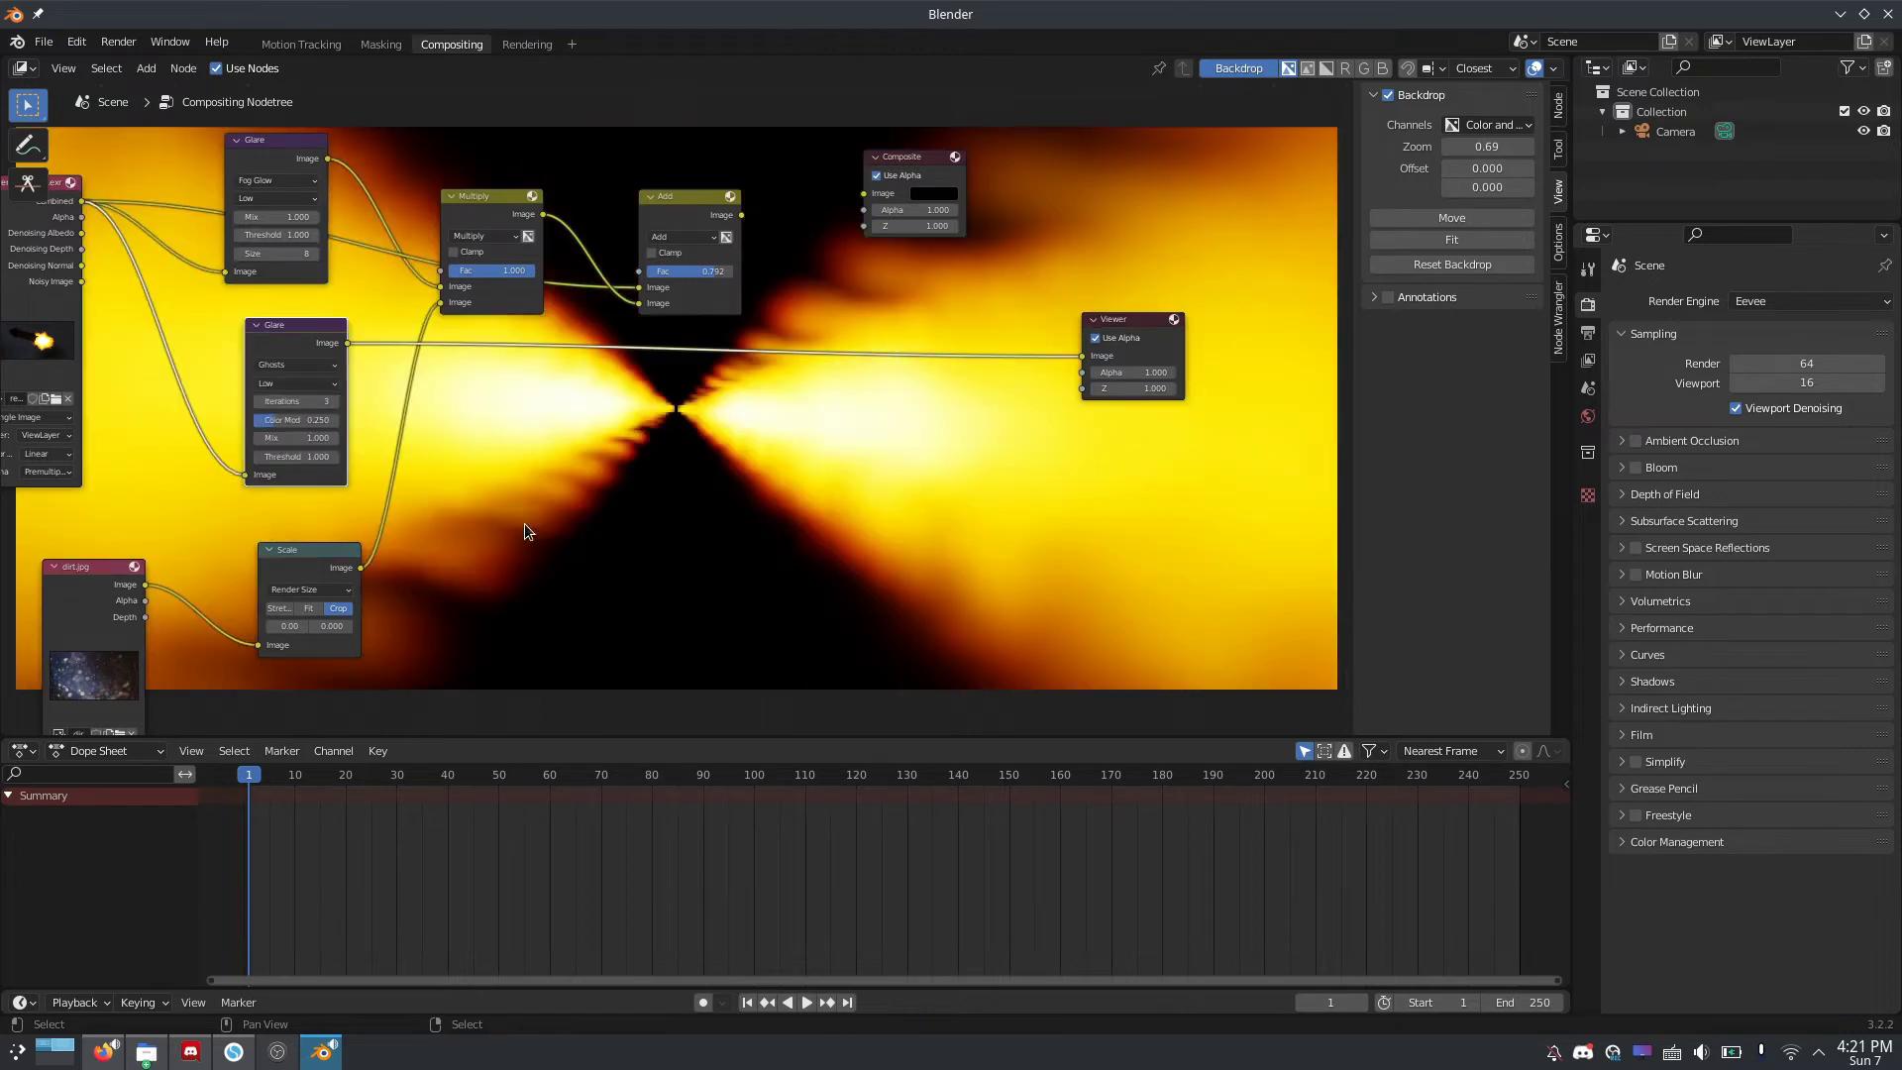
pyautogui.moveTo(929, 432); pyautogui.dragTo(977, 374, button='middle')
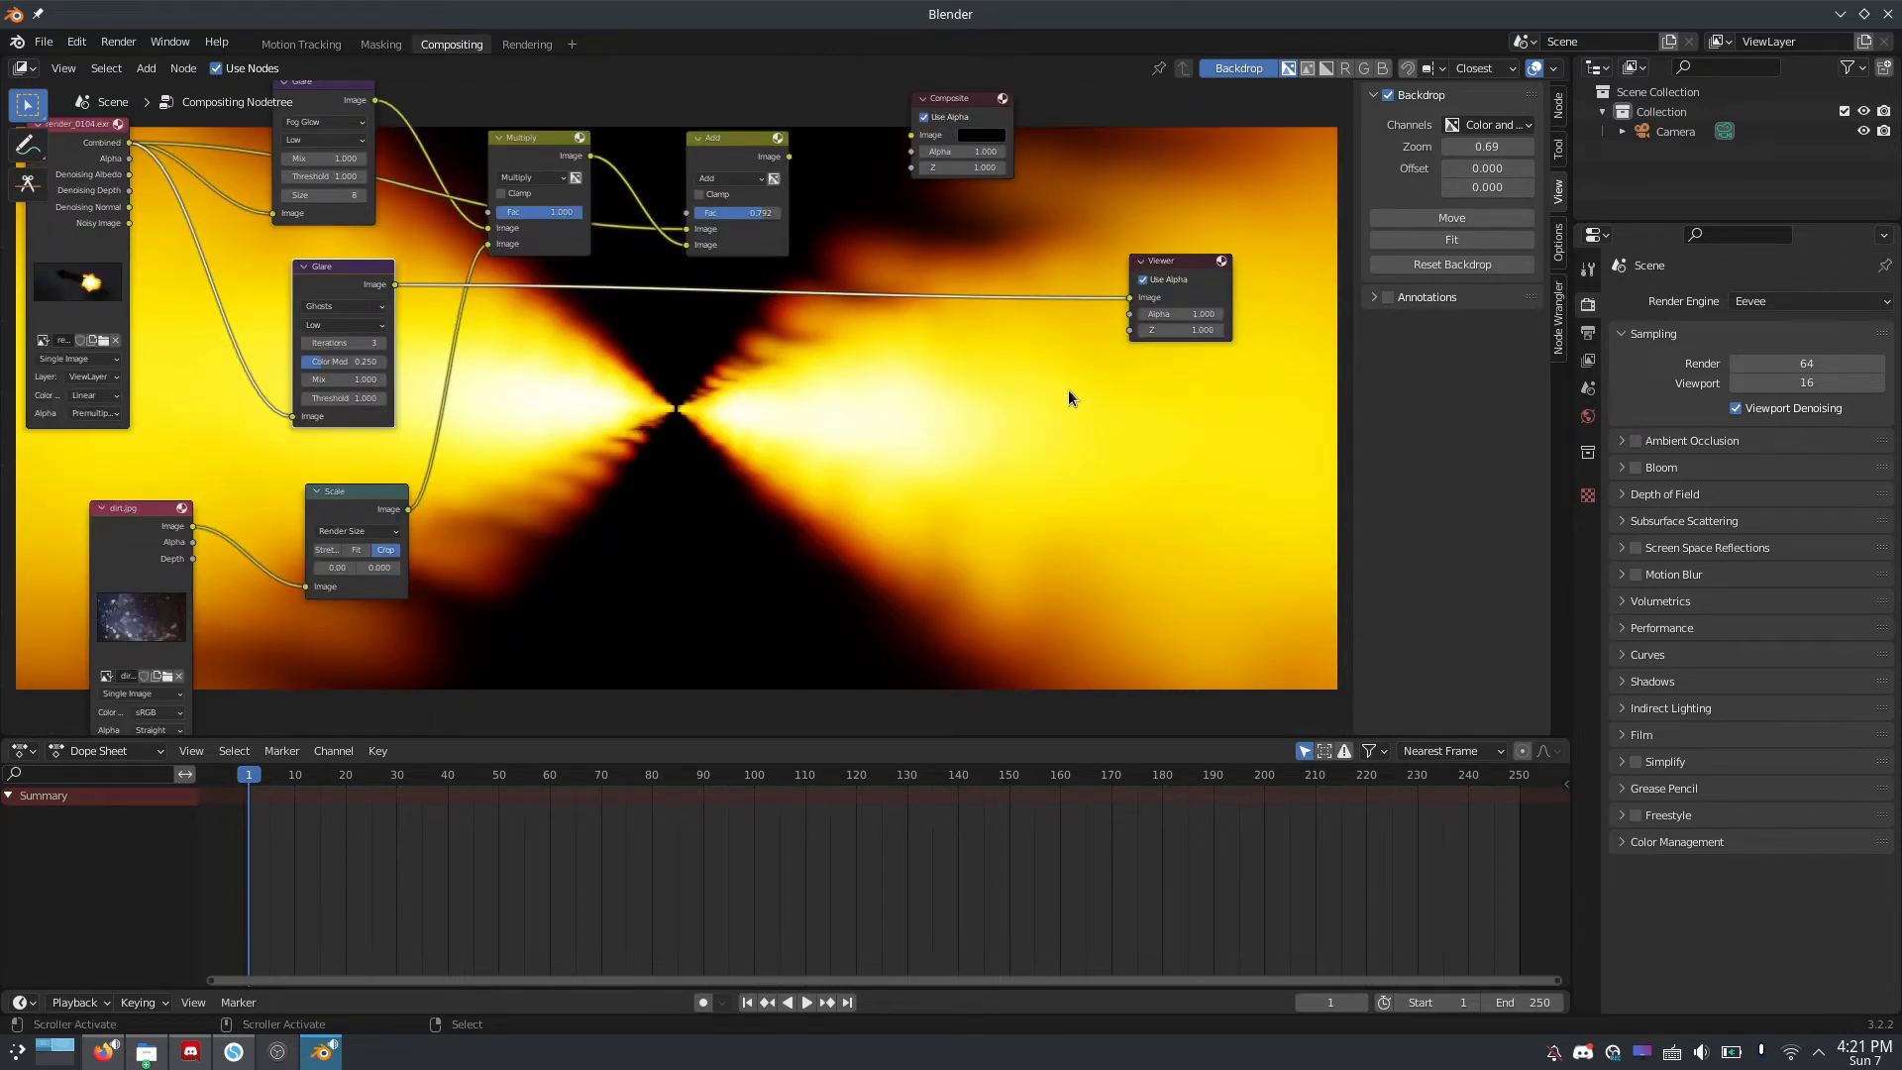
pyautogui.press('Home')
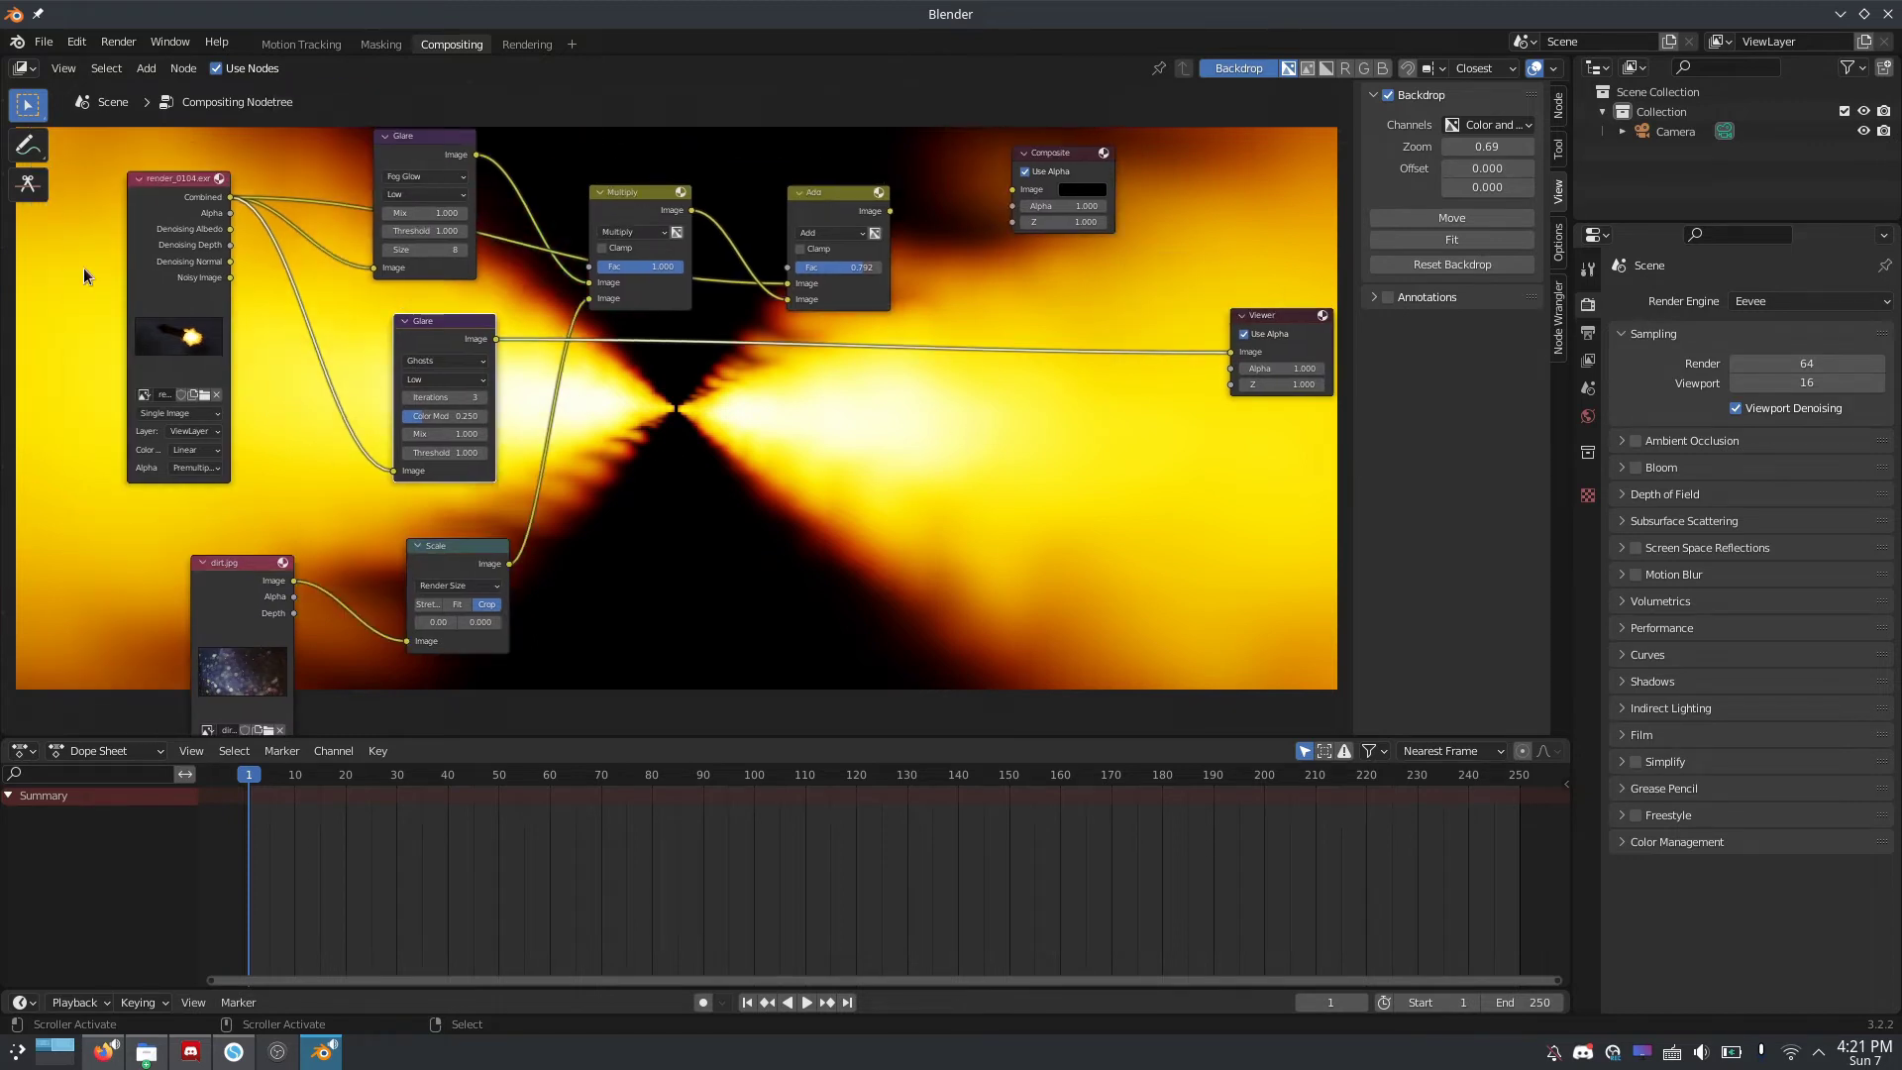
pyautogui.keyDown('ctrl'); pyautogui.keyDown('shift'); pyautogui.click(201, 240); pyautogui.keyUp('shift'); pyautogui.keyUp('ctrl')
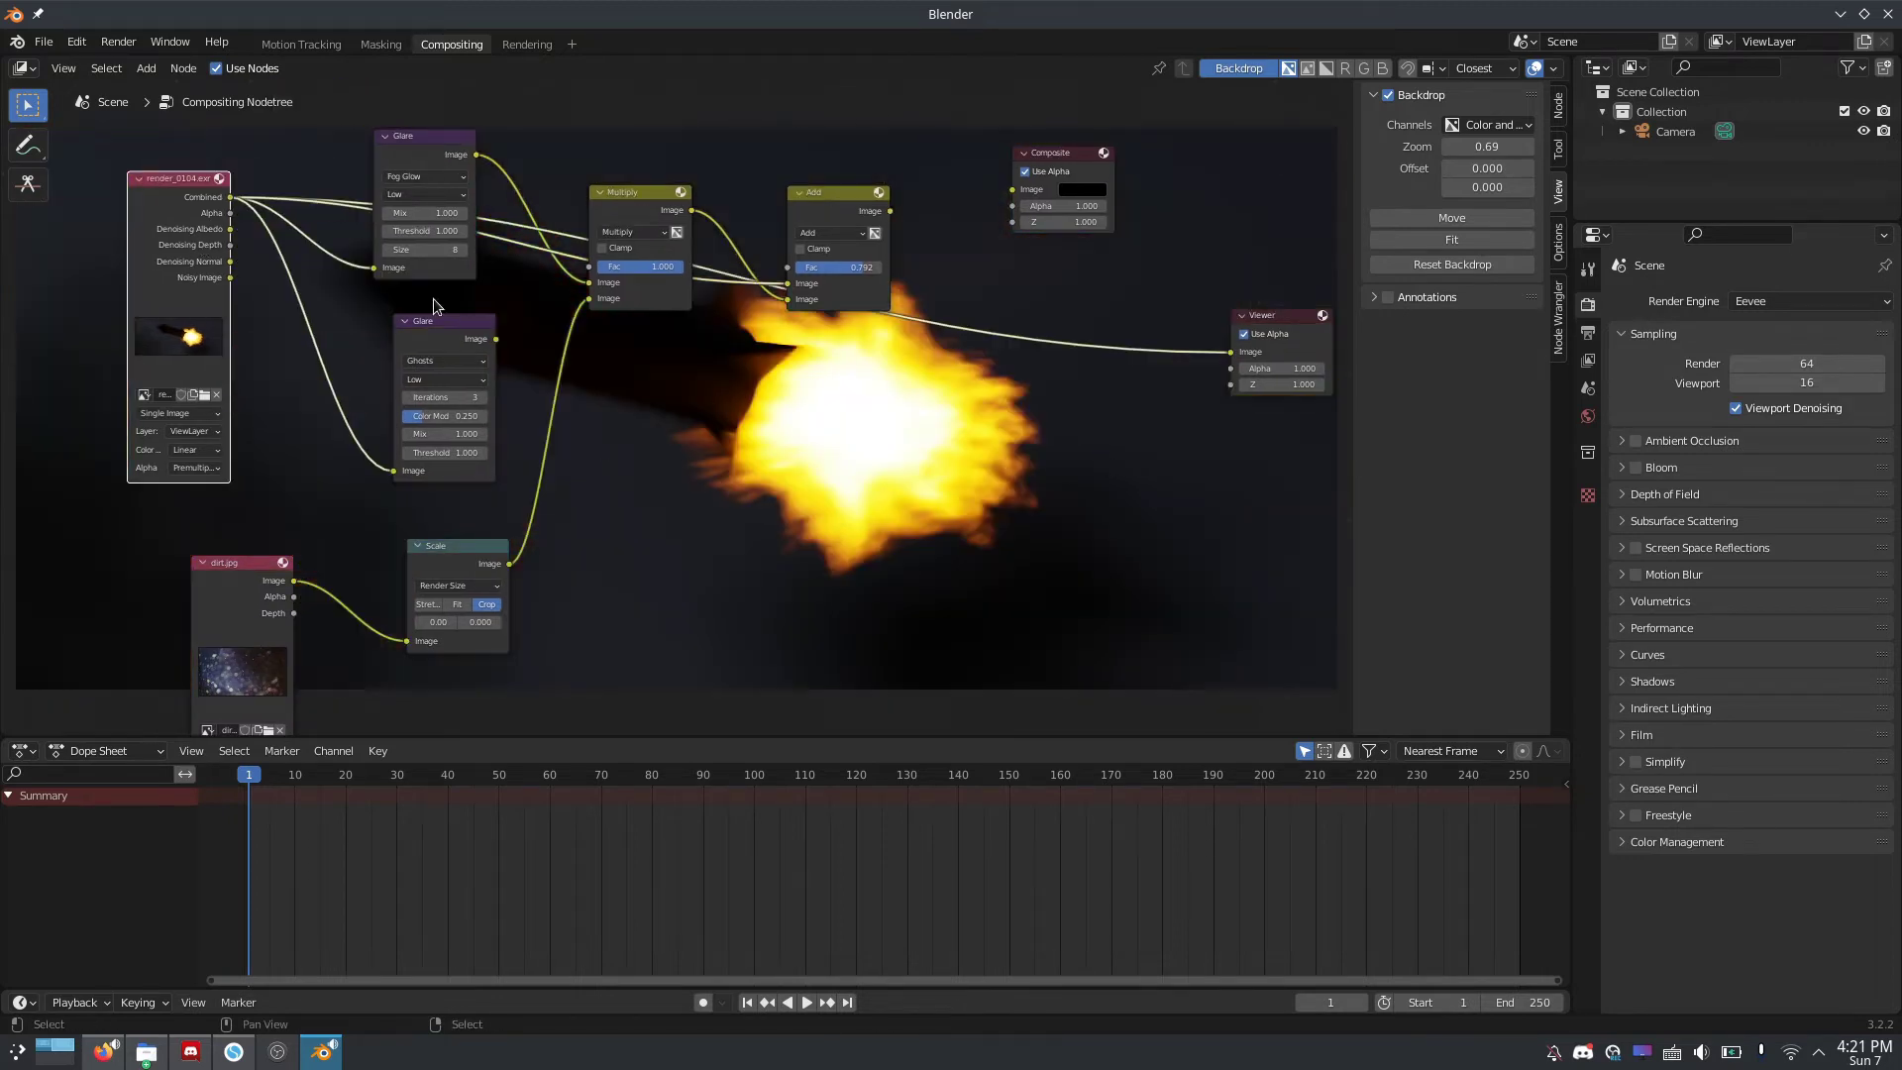
pyautogui.keyDown('ctrl'); pyautogui.keyDown('shift'); pyautogui.click(444, 334); pyautogui.keyUp('shift'); pyautogui.keyUp('ctrl')
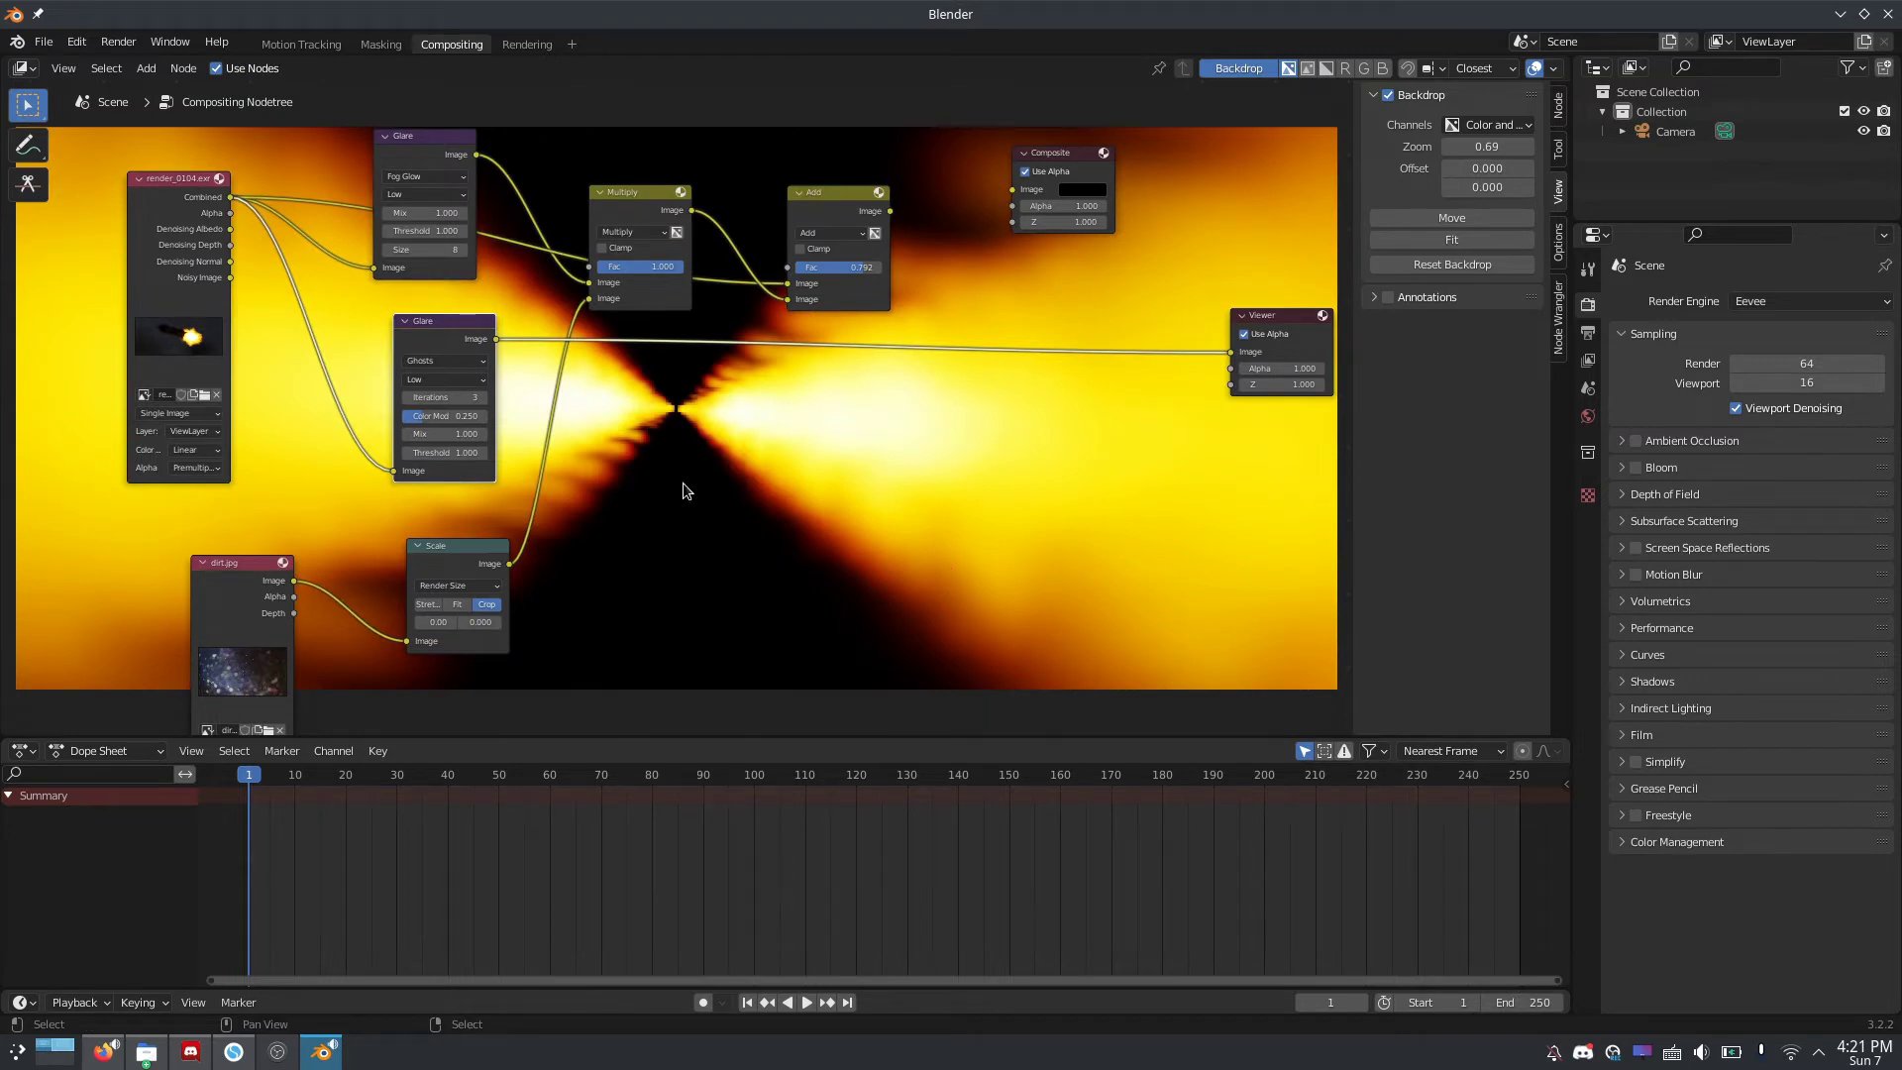
pyautogui.moveTo(428, 326); pyautogui.dragTo(391, 315)
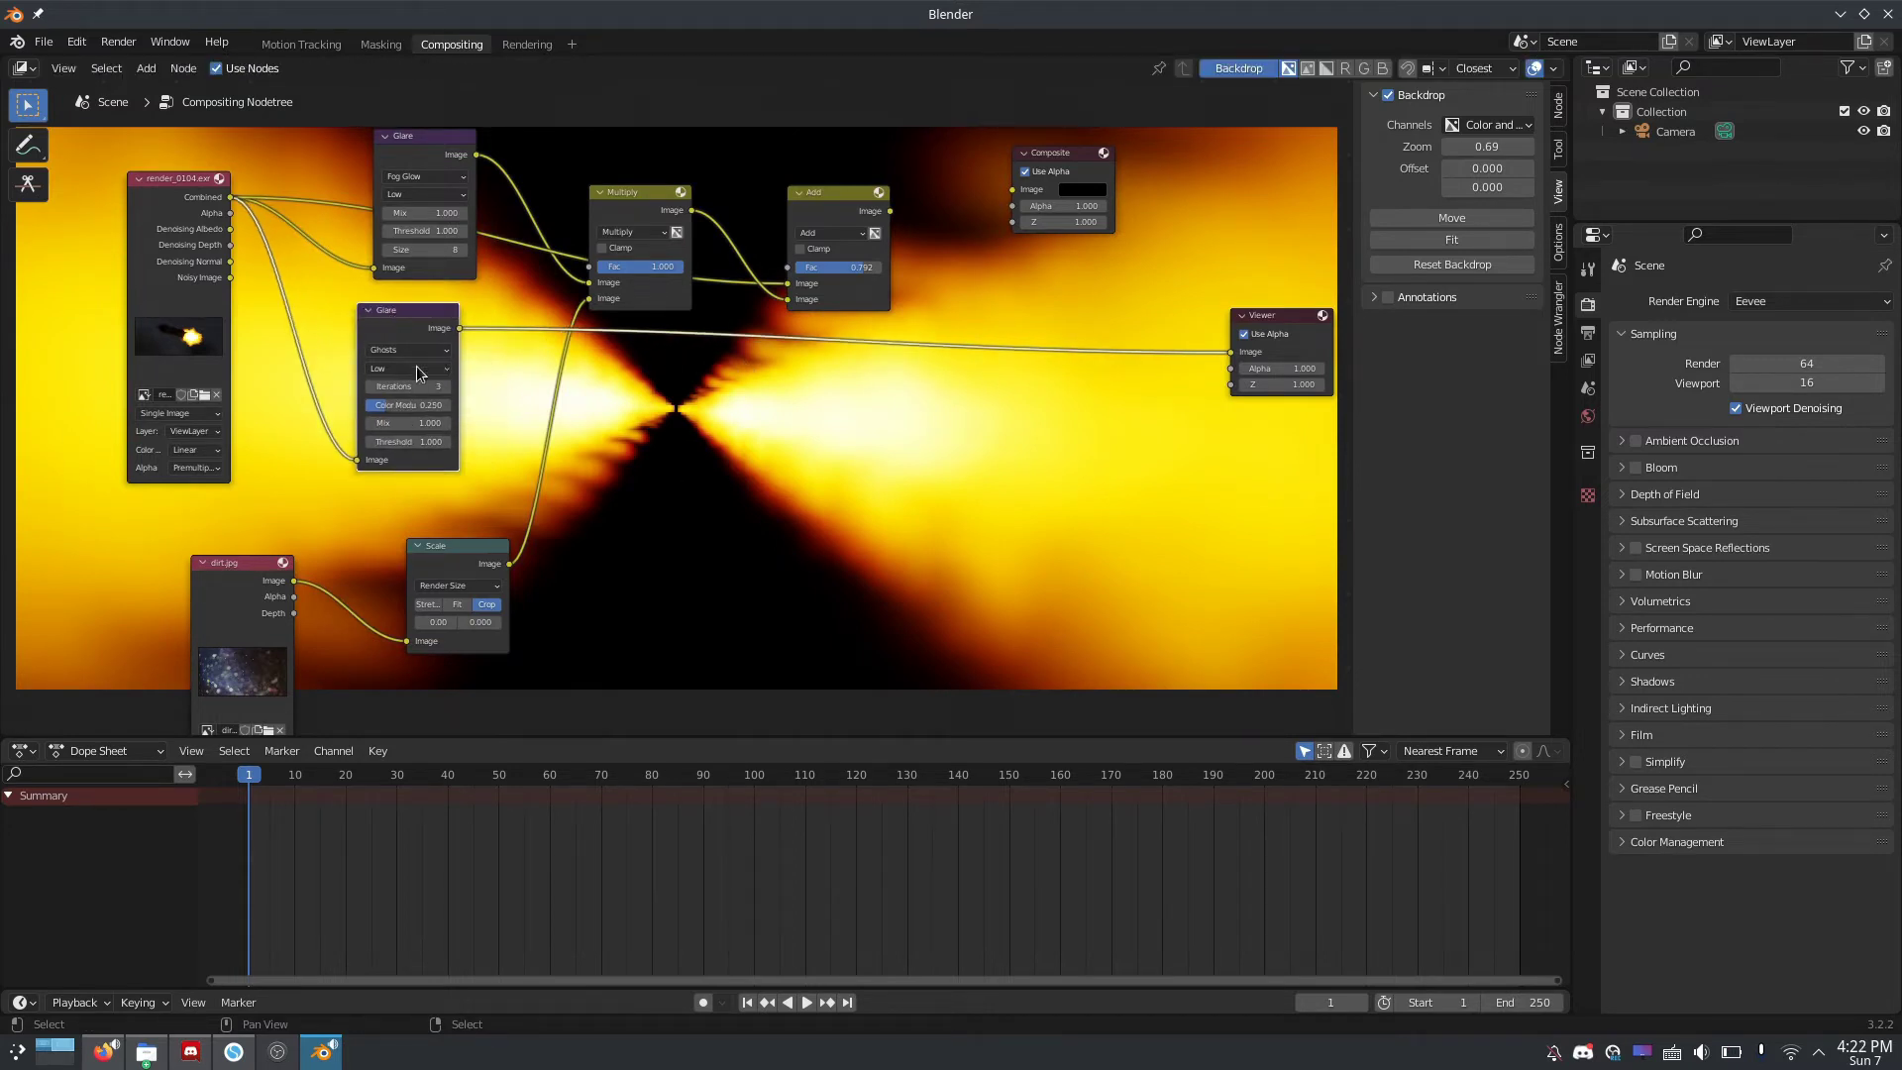
# Insert a Blur node after the Ghosts glare using Fast Gaussian with X and Y size 200
pyautogui.hotkey('shift', 'a')
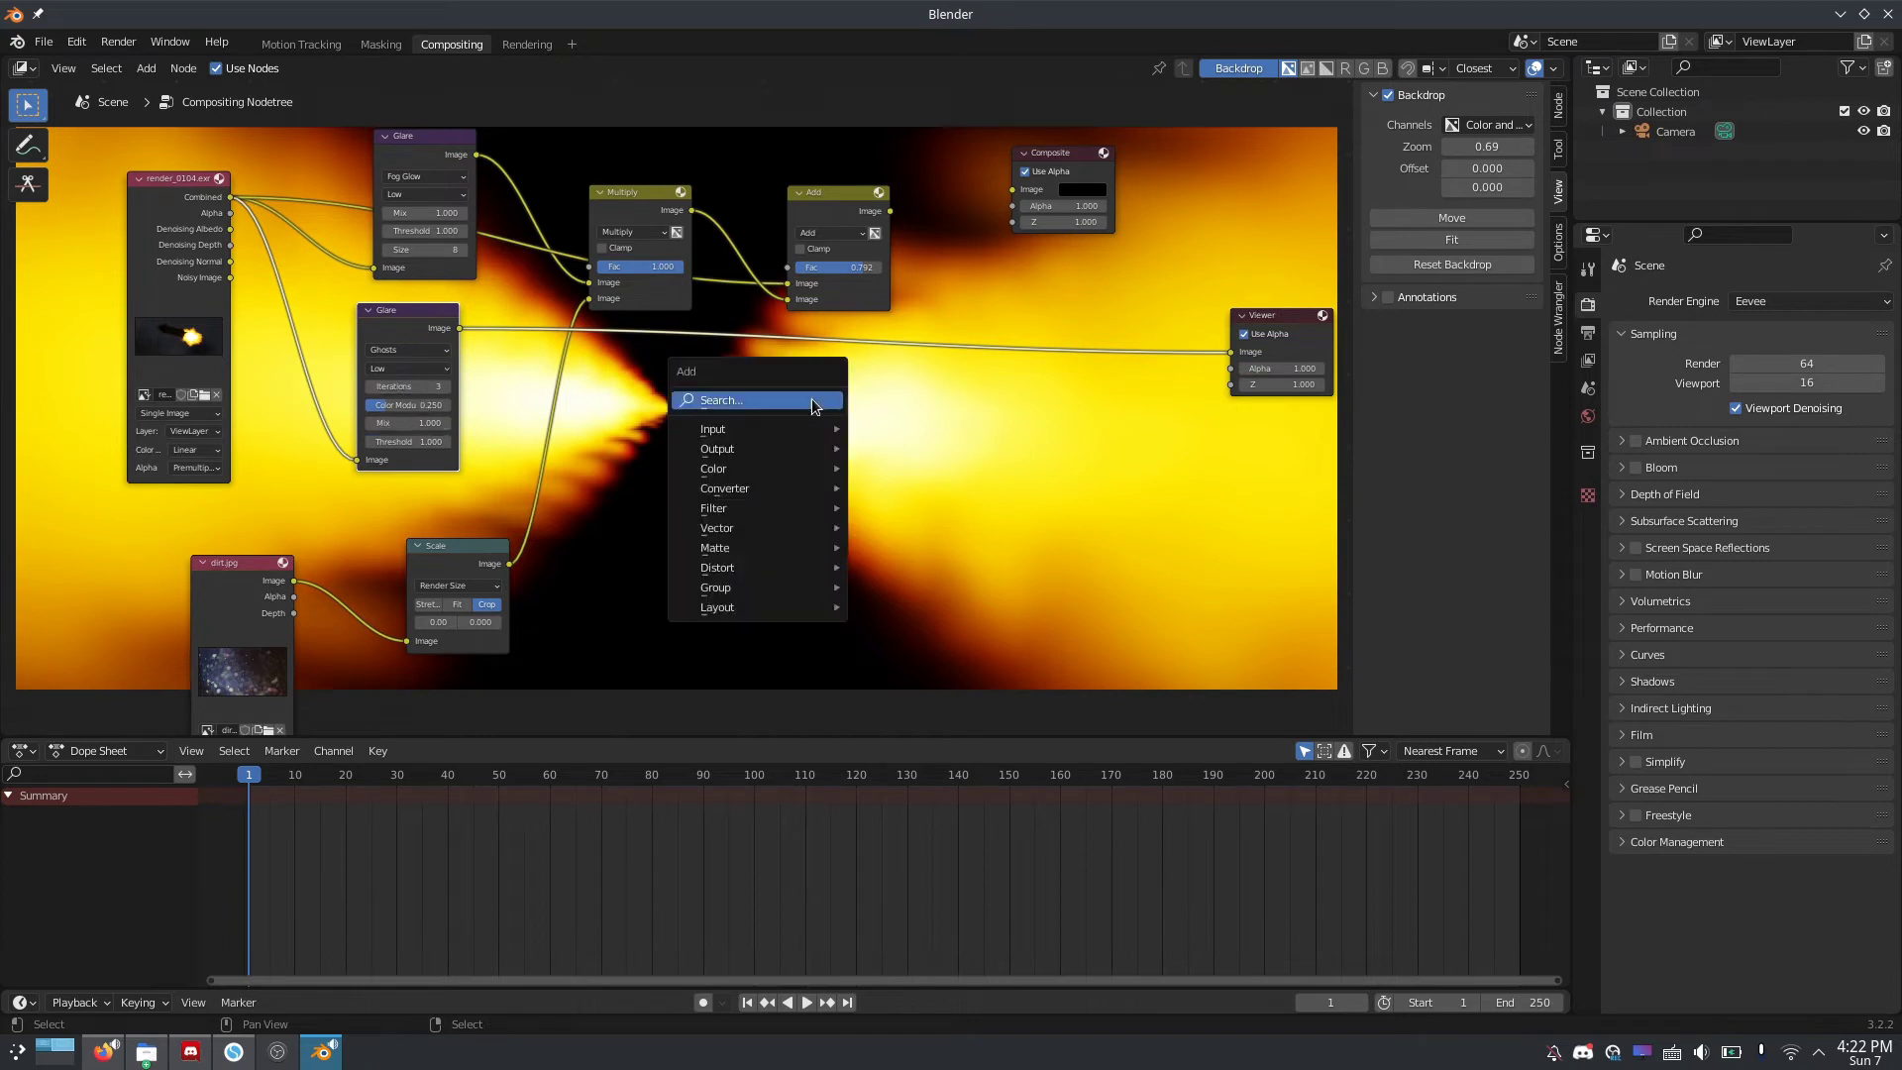
pyautogui.moveTo(812, 399)
pyautogui.write('blur')
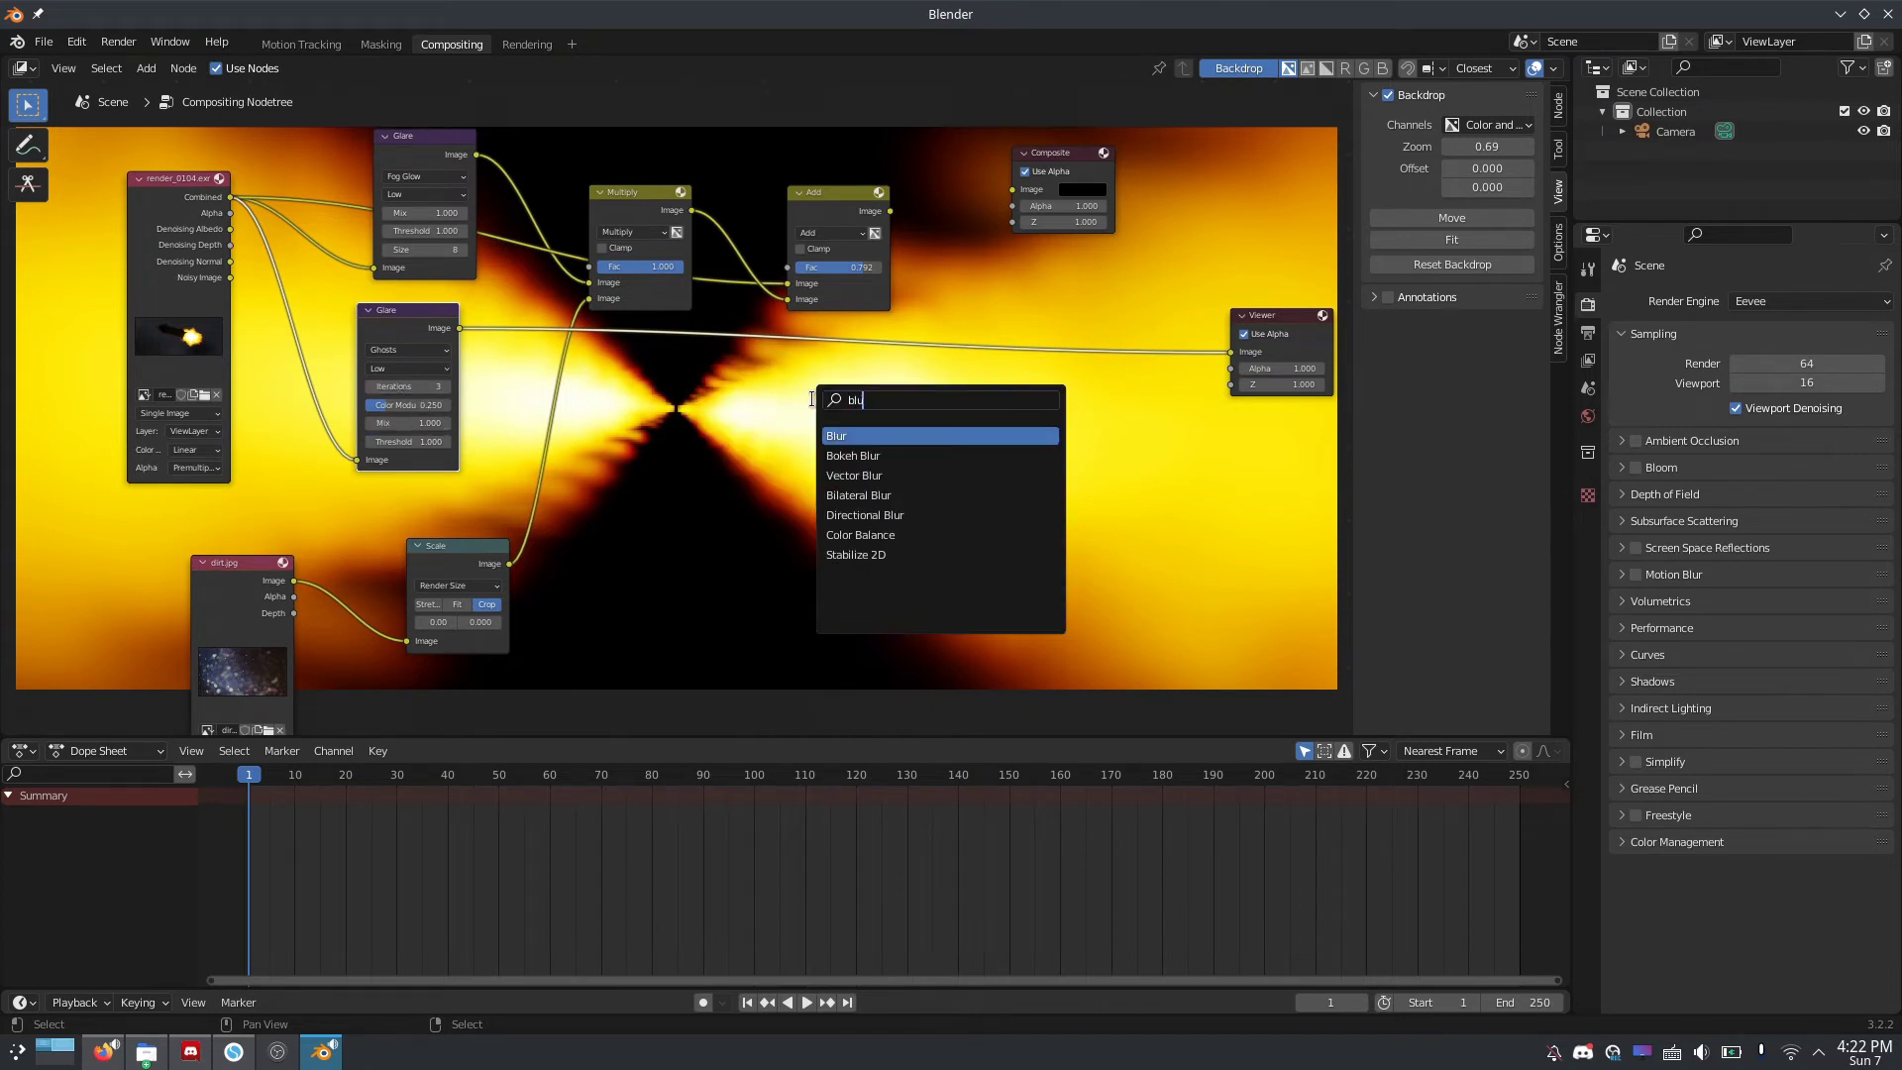
pyautogui.press('Return')
pyautogui.click(803, 356)
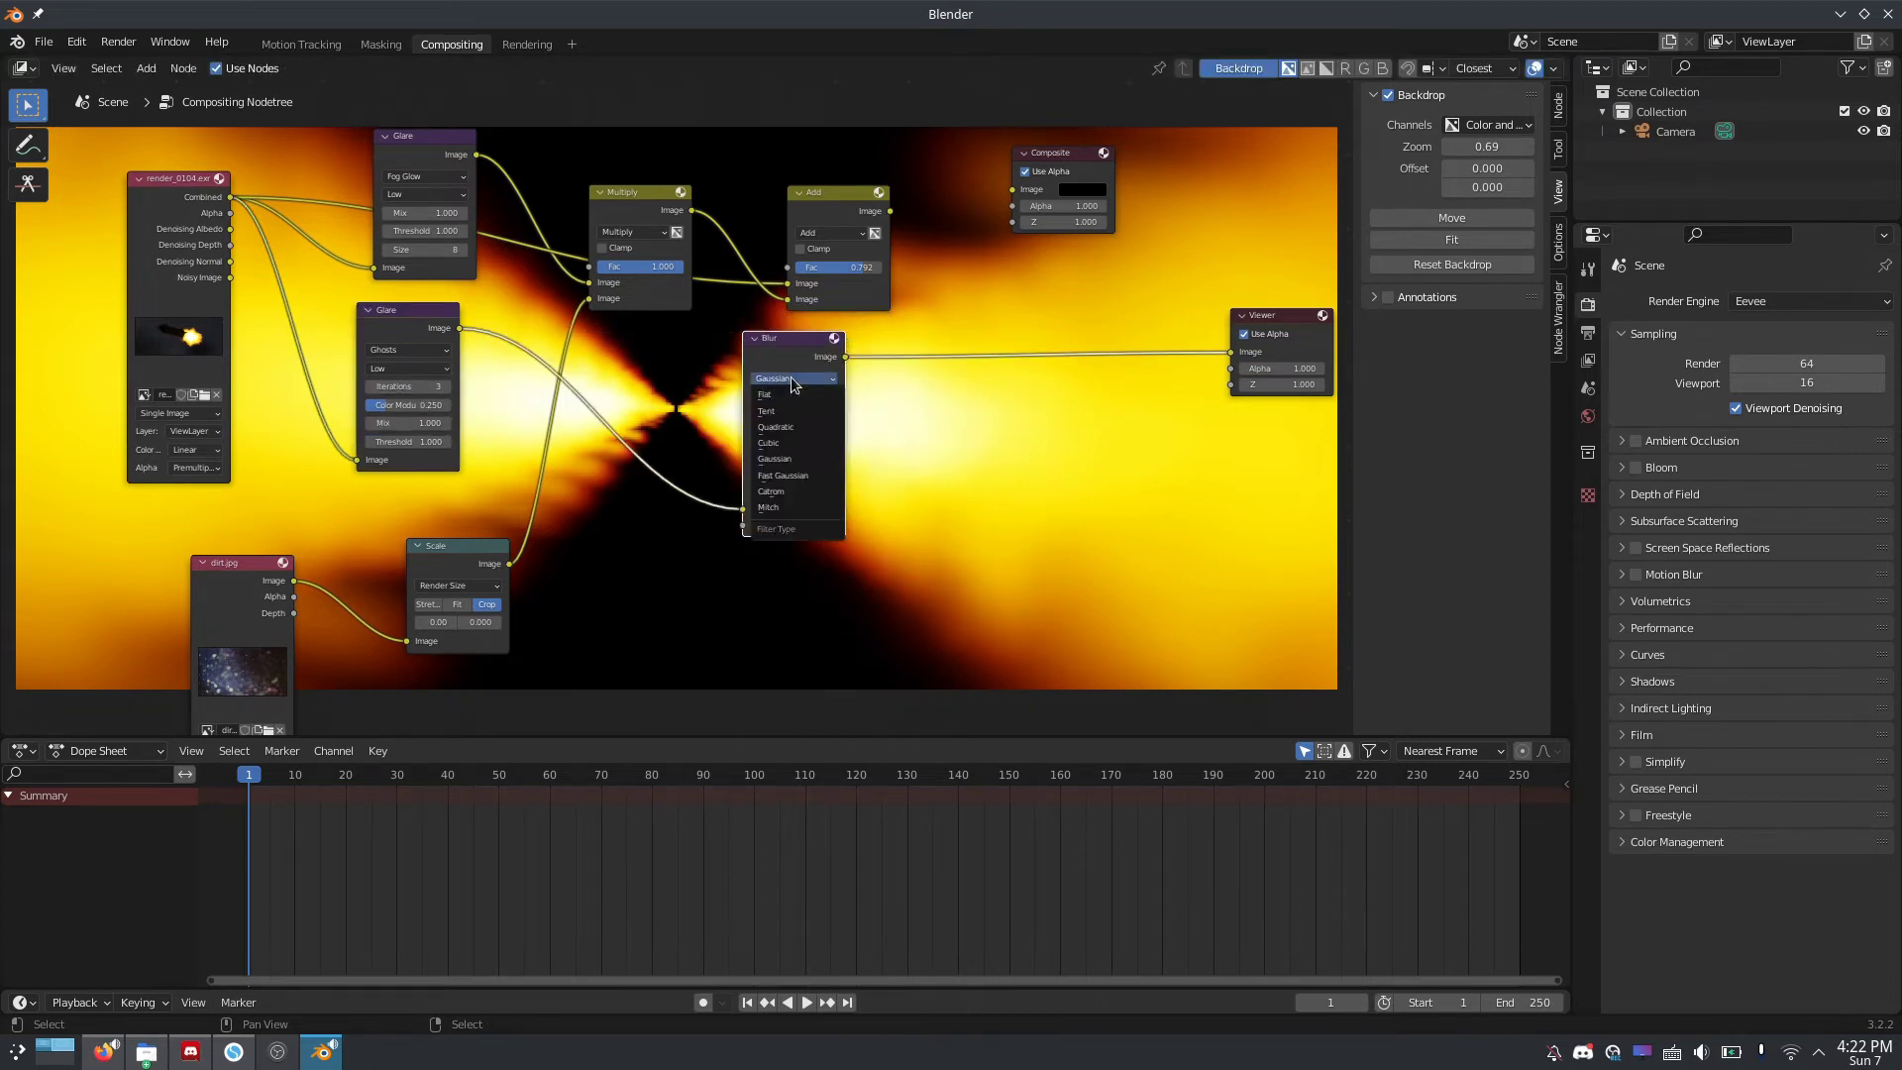
pyautogui.click(805, 379)
pyautogui.click(793, 476)
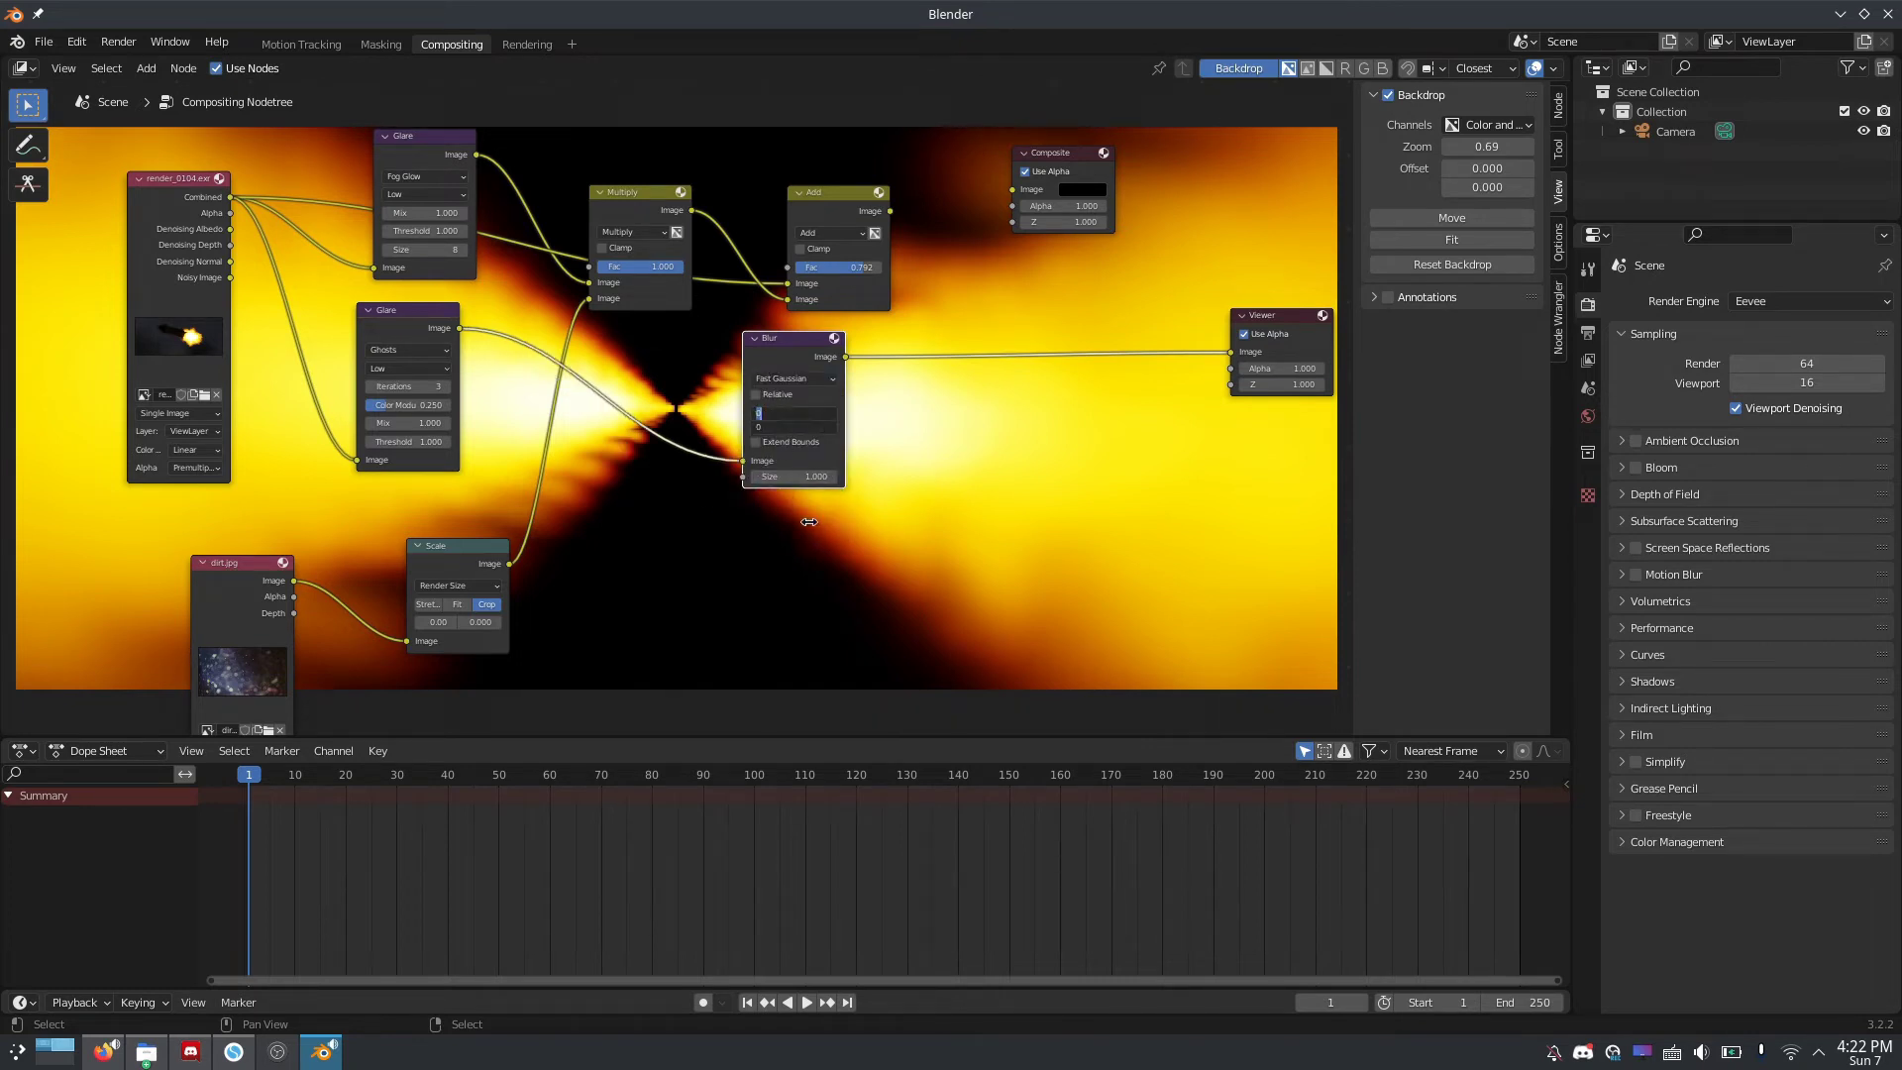
pyautogui.write('10000')
pyautogui.press('Return')
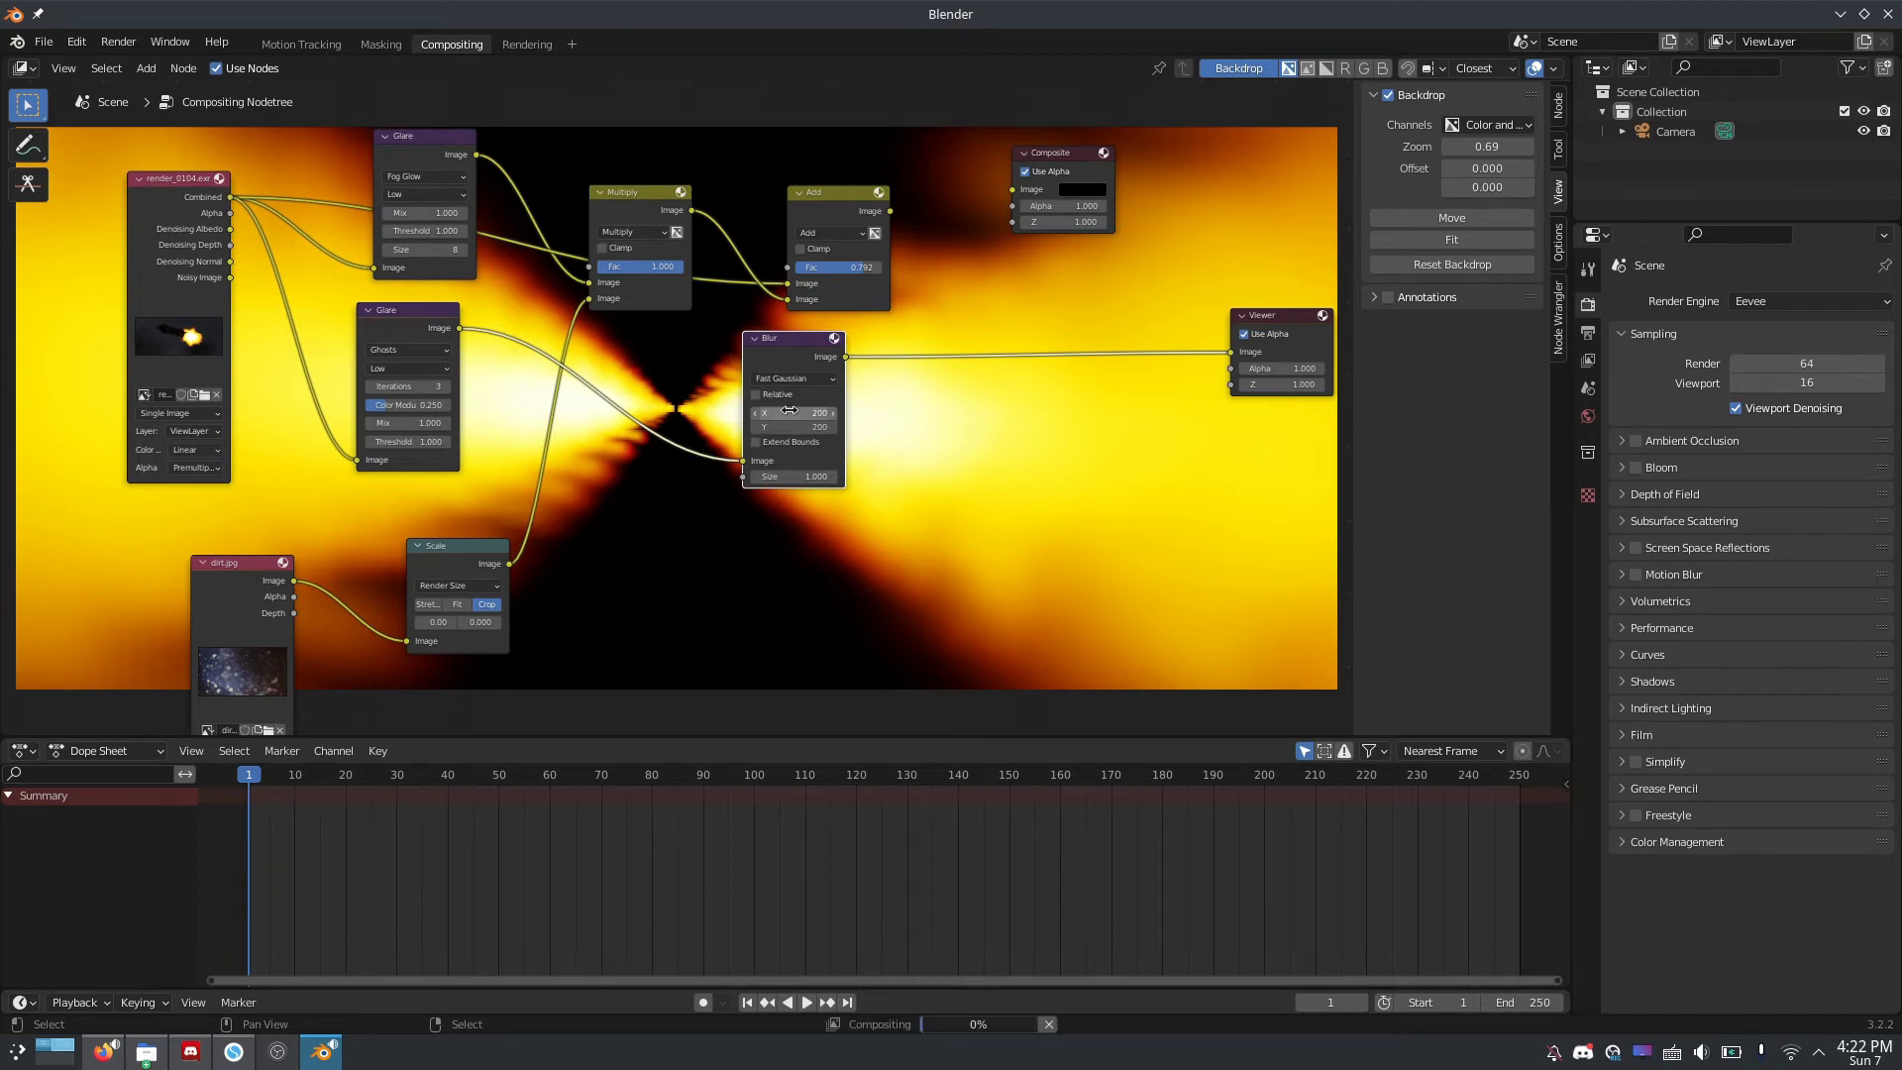
pyautogui.moveTo(741, 391); pyautogui.dragTo(646, 439)
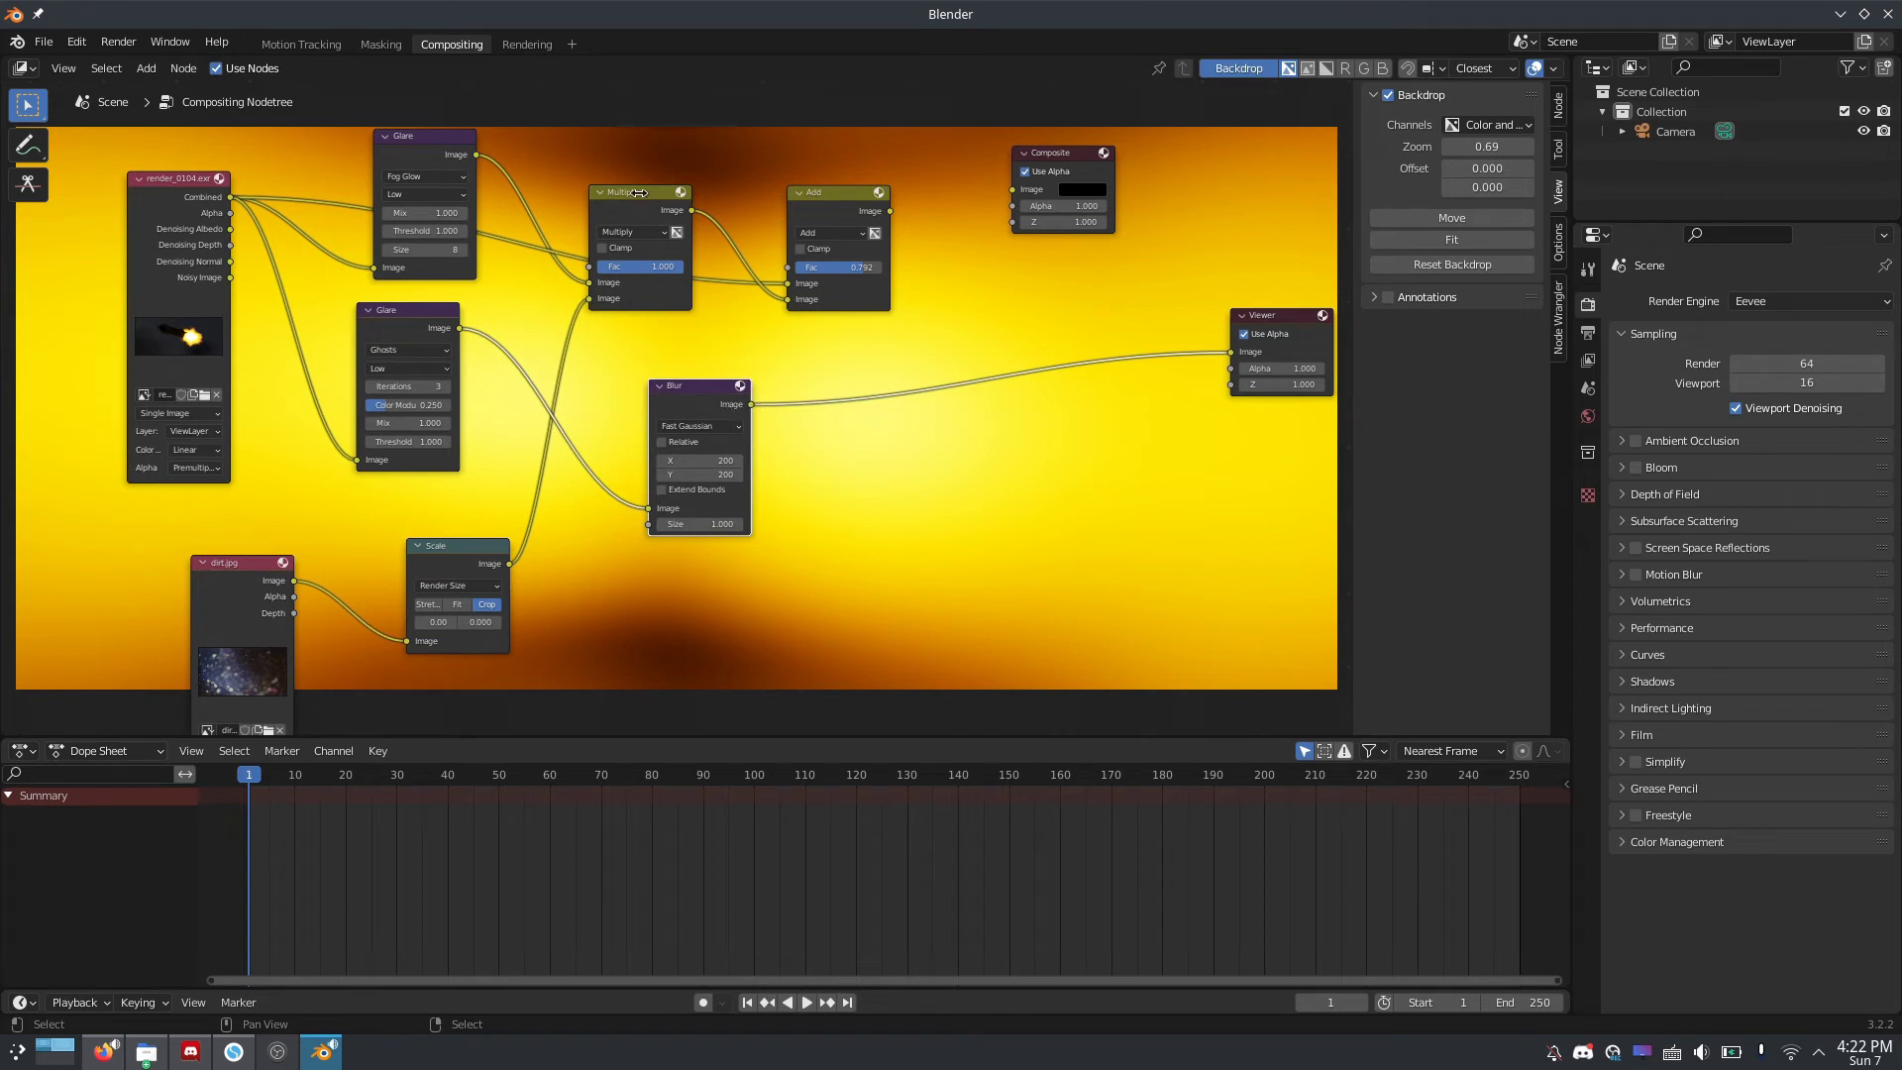
# Shift the Multiply, Add and Composite nodes right and nudge the Blur node up to make room
pyautogui.moveTo(601, 196); pyautogui.dragTo(607, 196)
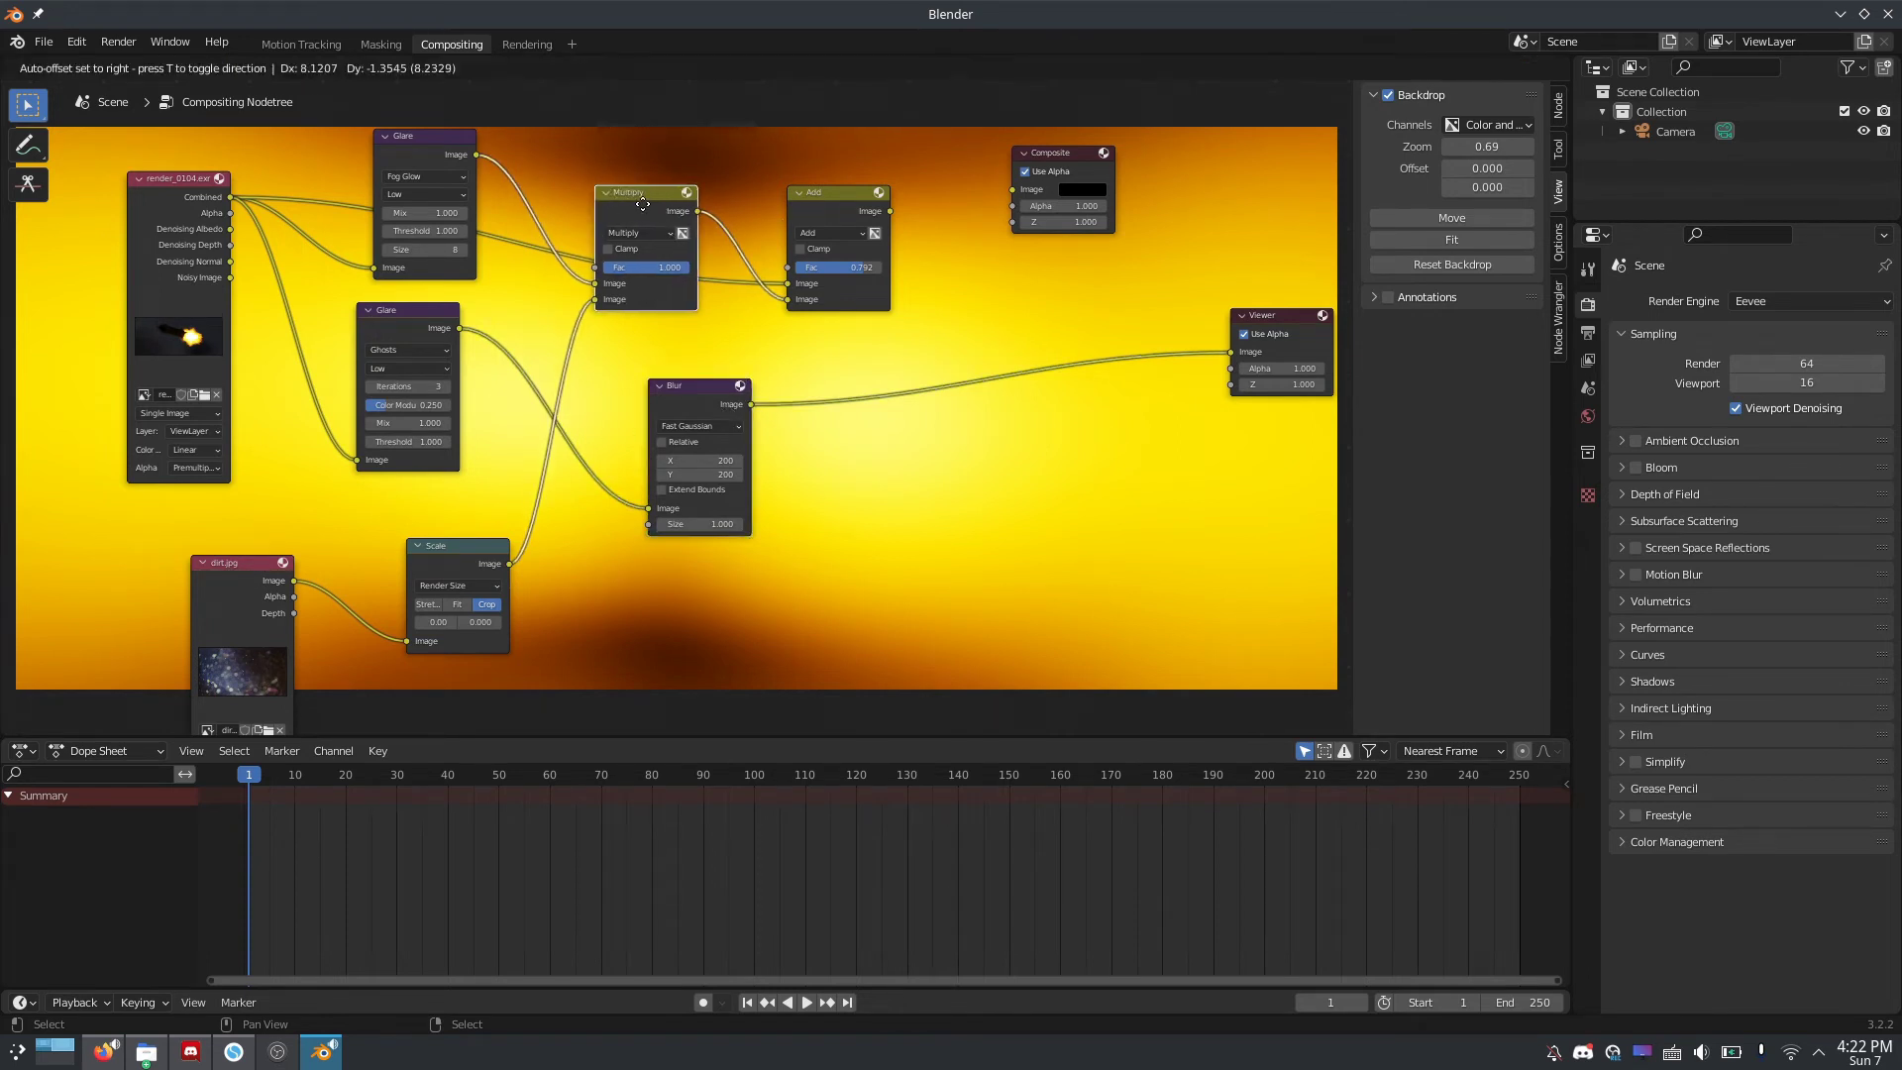
pyautogui.moveTo(836, 187); pyautogui.dragTo(680, 224, button='middle')
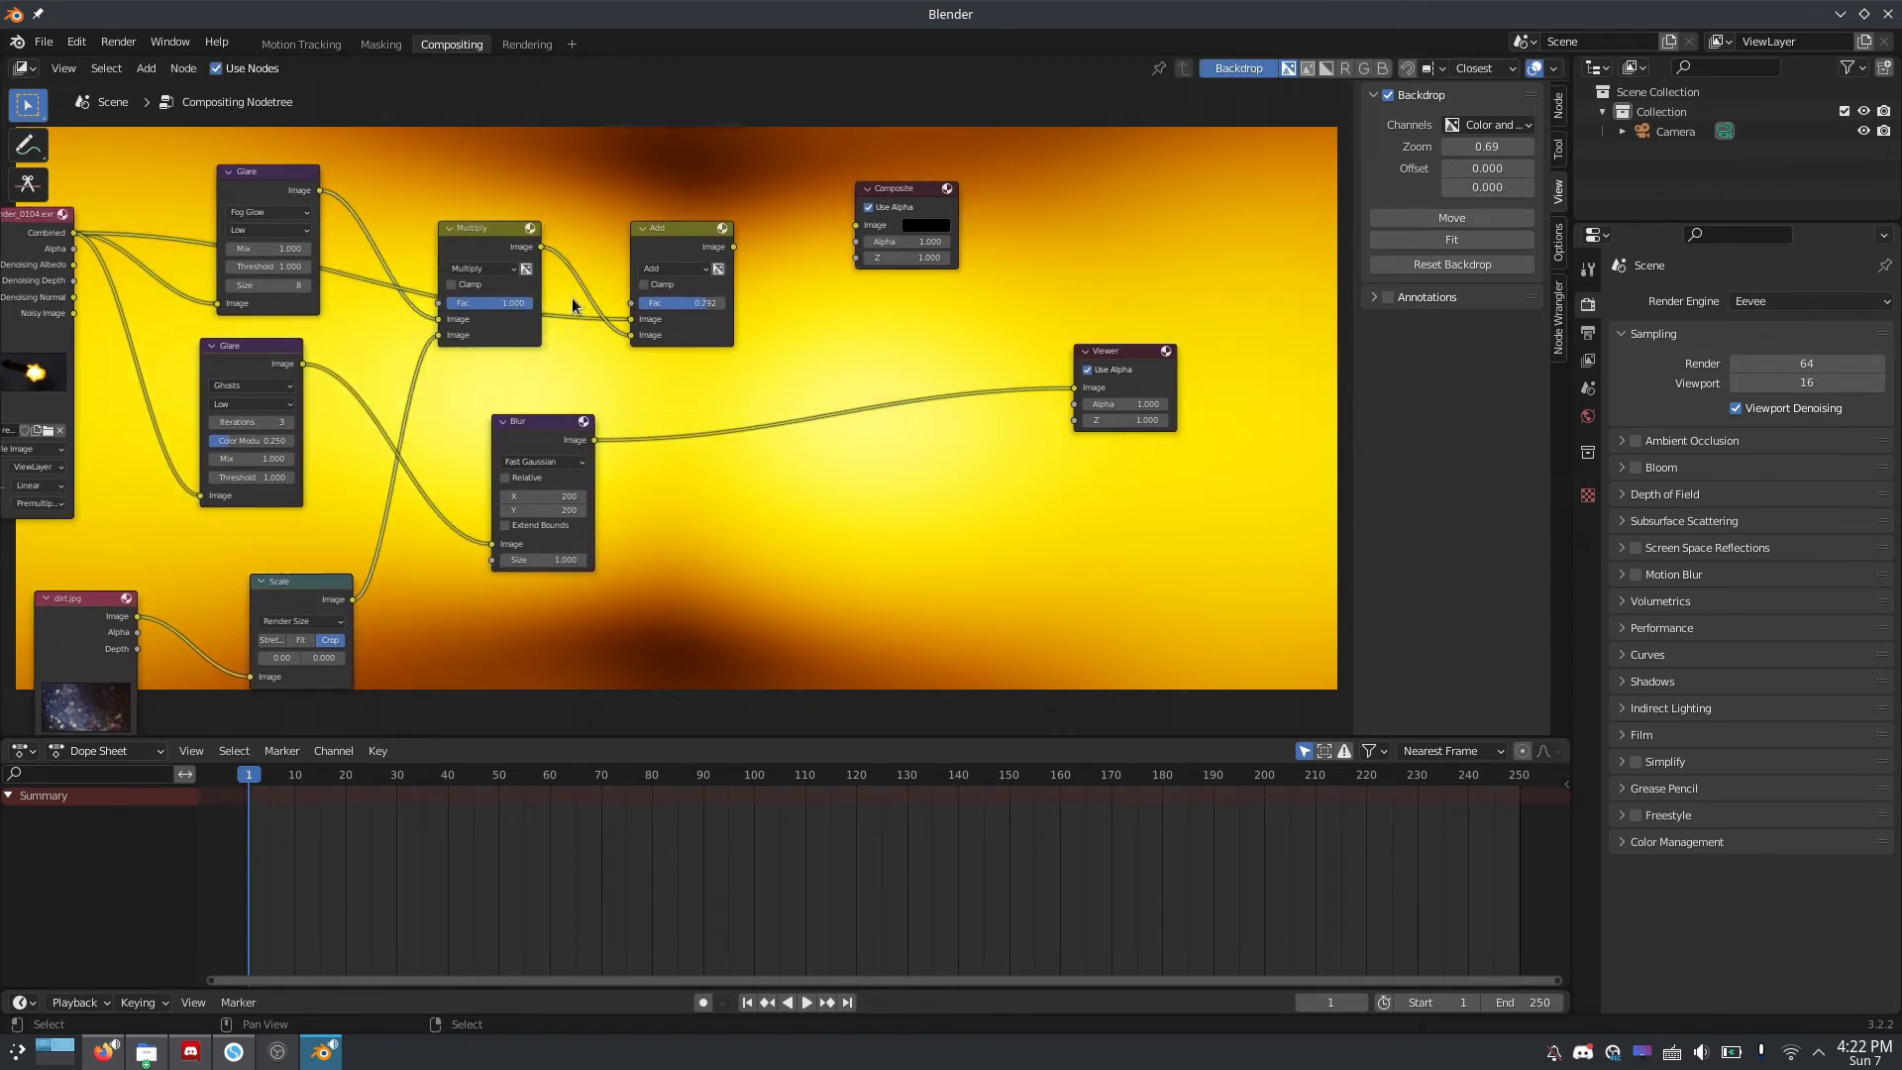
pyautogui.moveTo(505, 138); pyautogui.dragTo(966, 300)
pyautogui.press('g')
pyautogui.click(1247, 262)
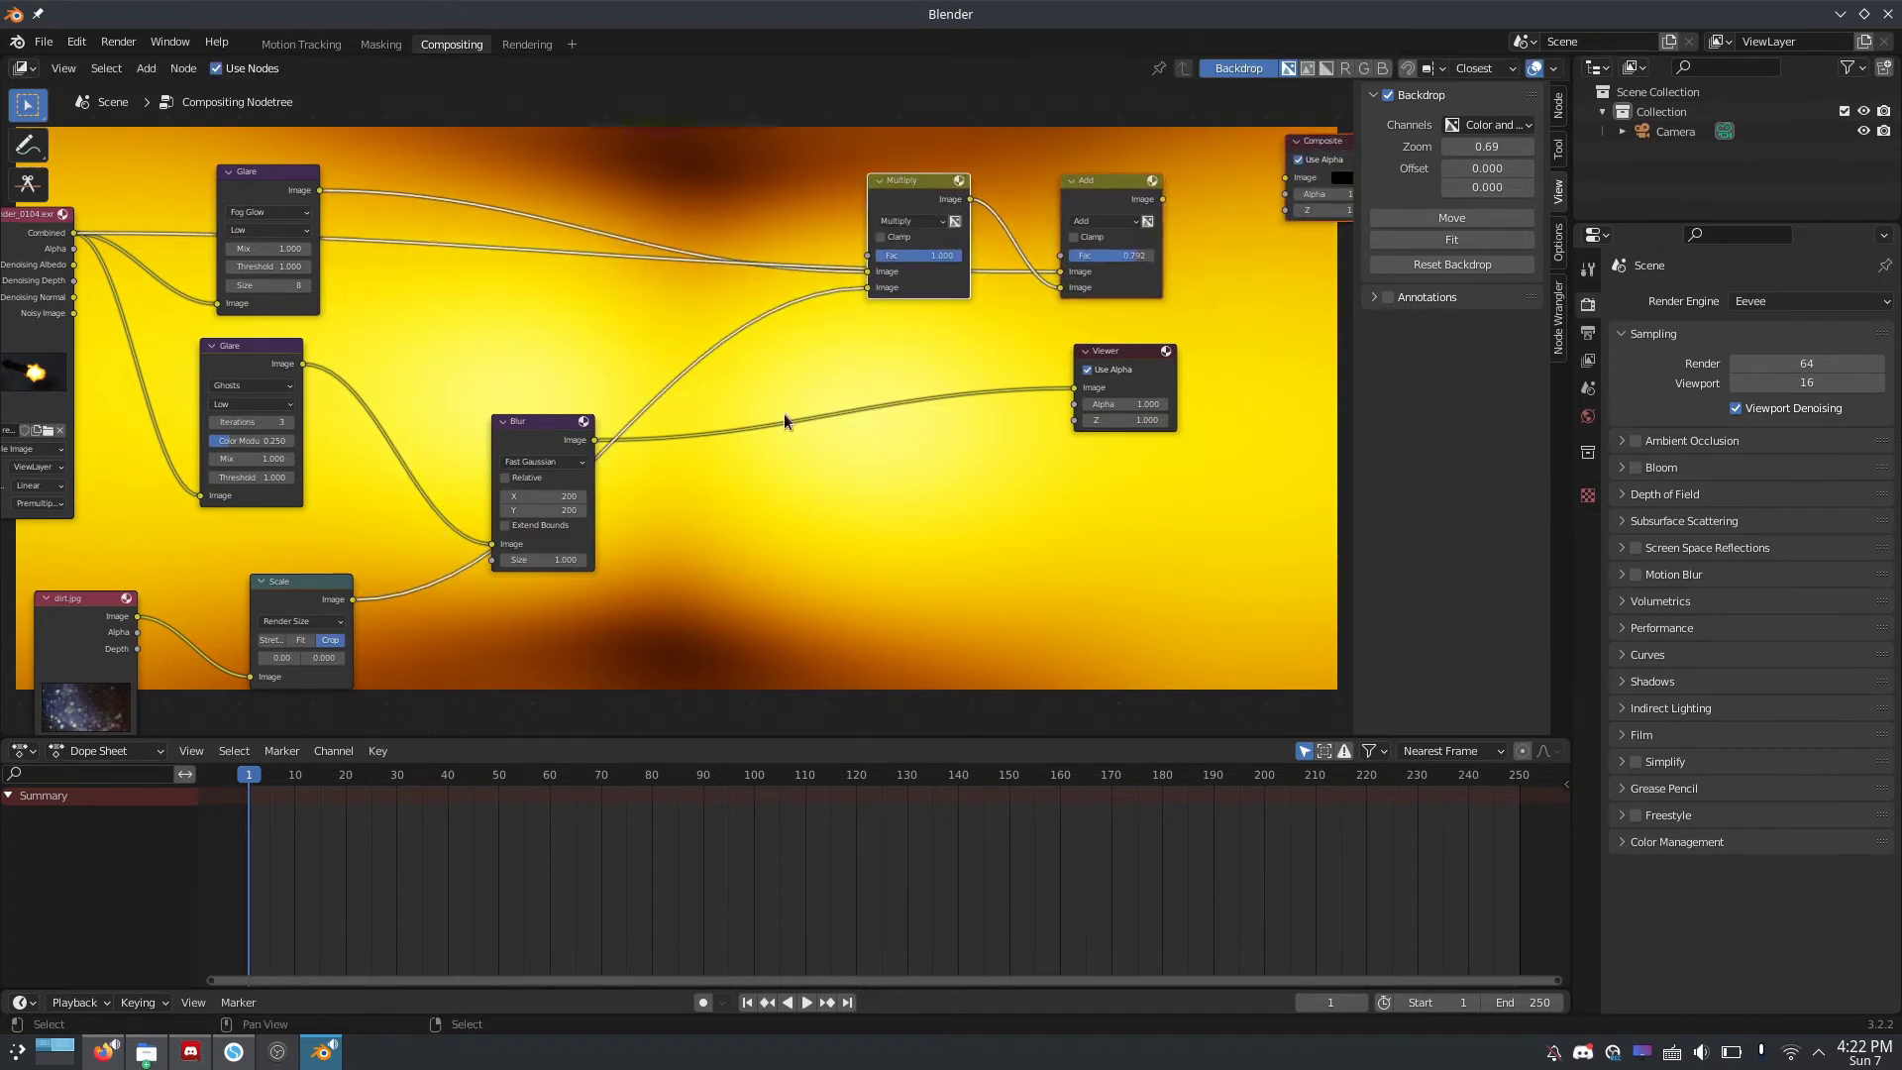
pyautogui.moveTo(492, 407); pyautogui.dragTo(483, 456, button='middle')
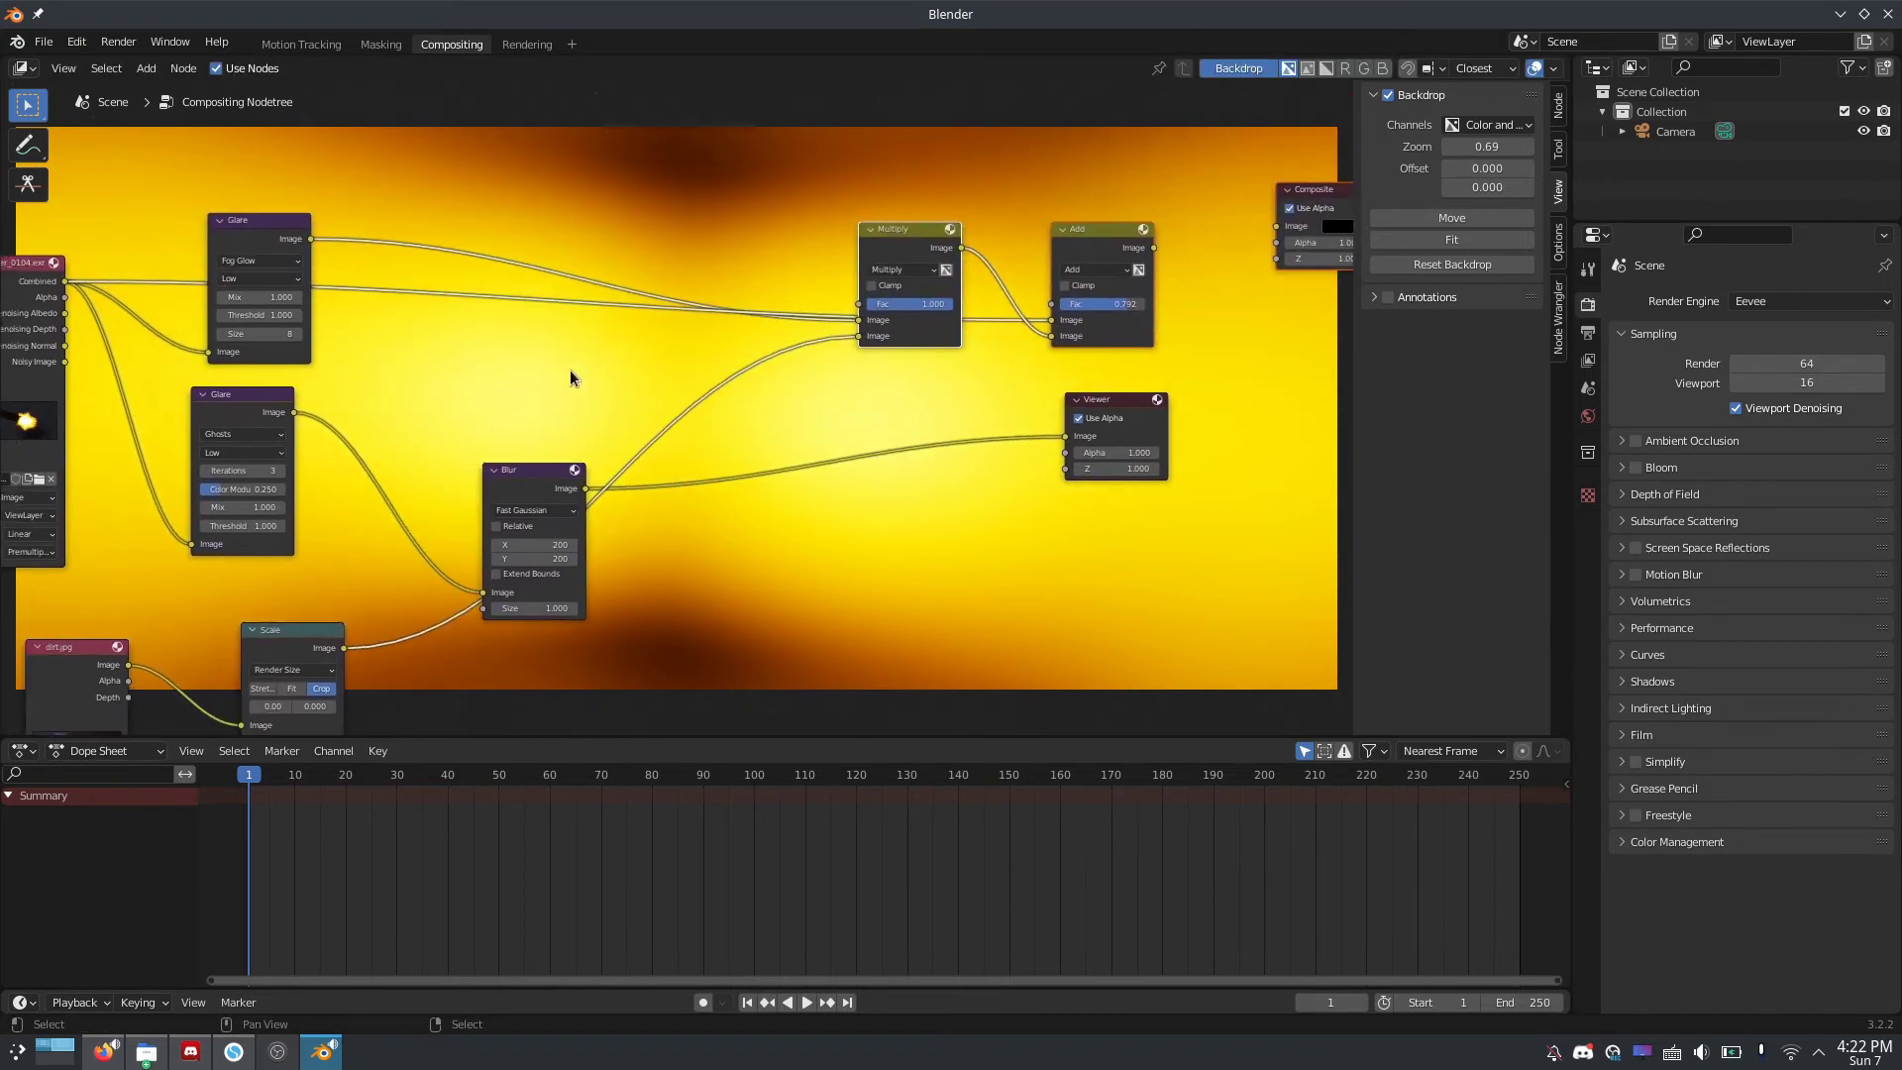
pyautogui.moveTo(555, 493); pyautogui.dragTo(572, 432)
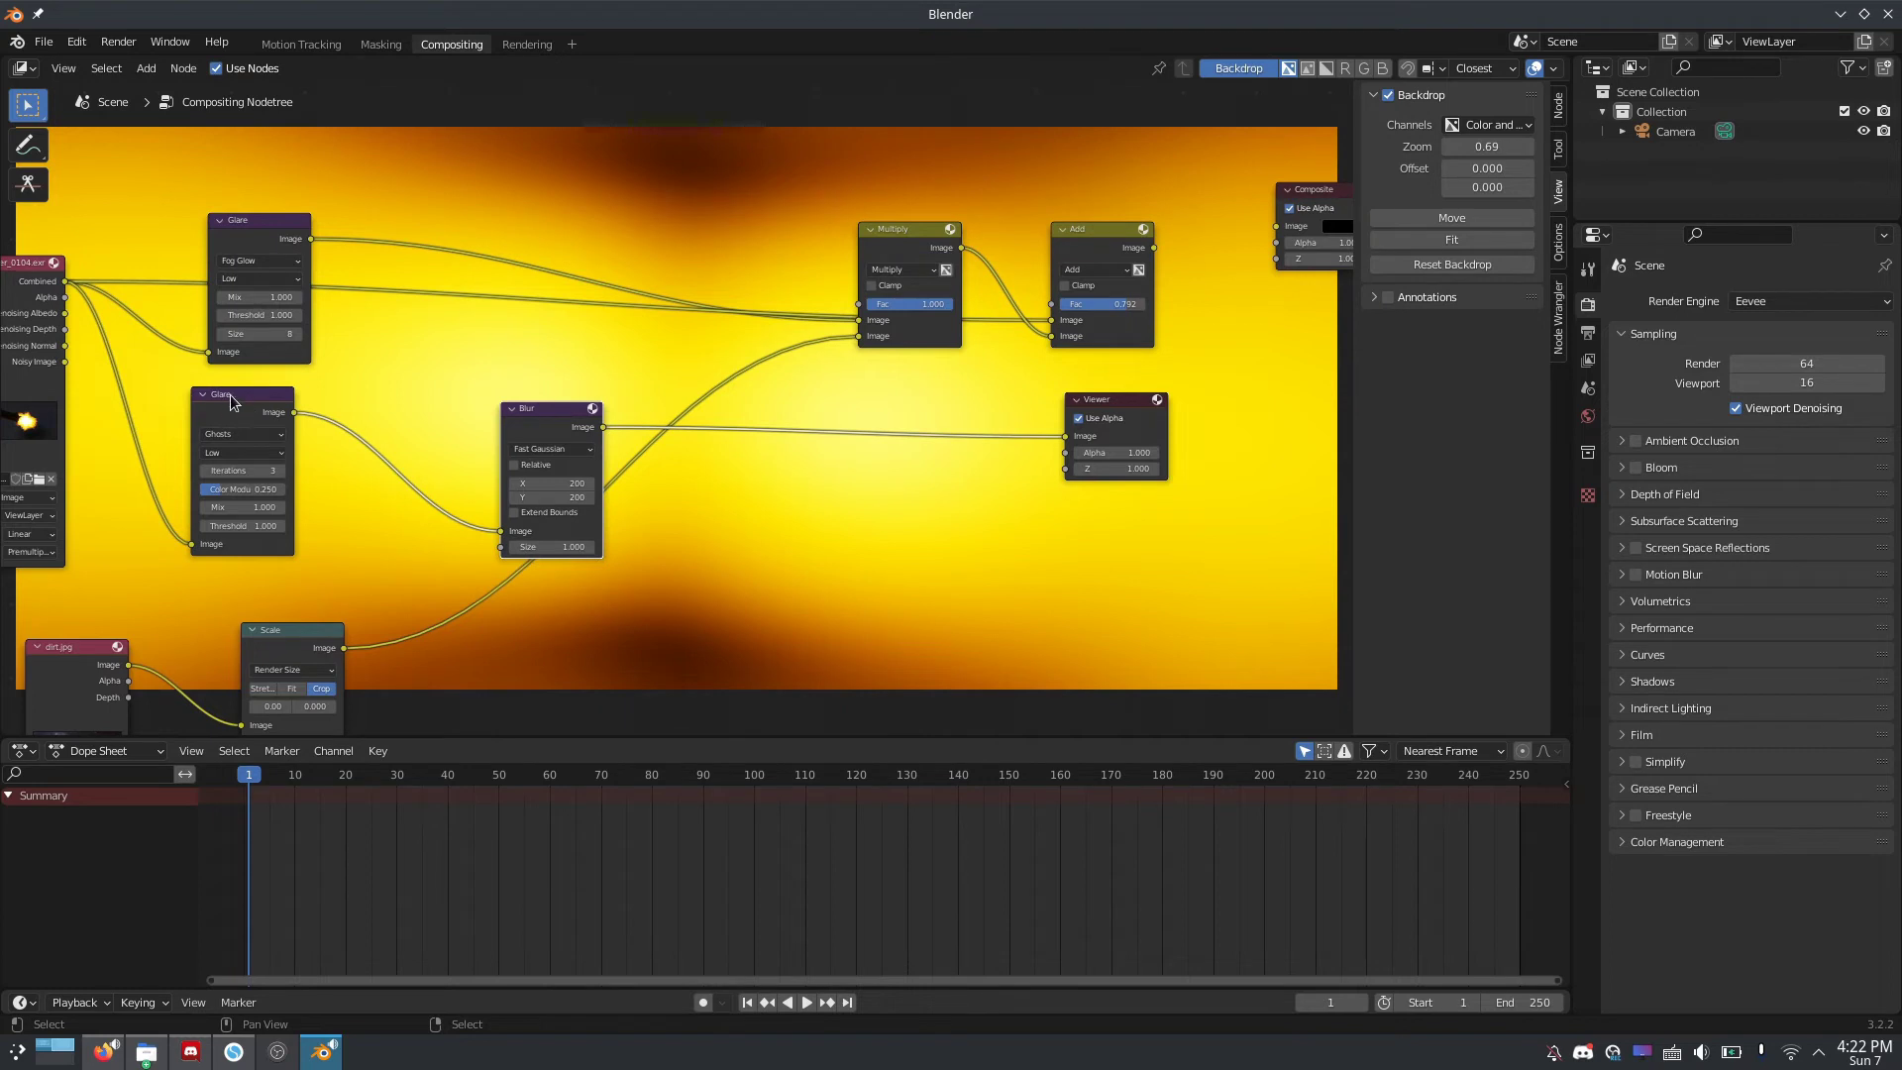
# Insert a Mix node on the link before Multiply and set its blend mode to Add
pyautogui.hotkey('shift', 'a')
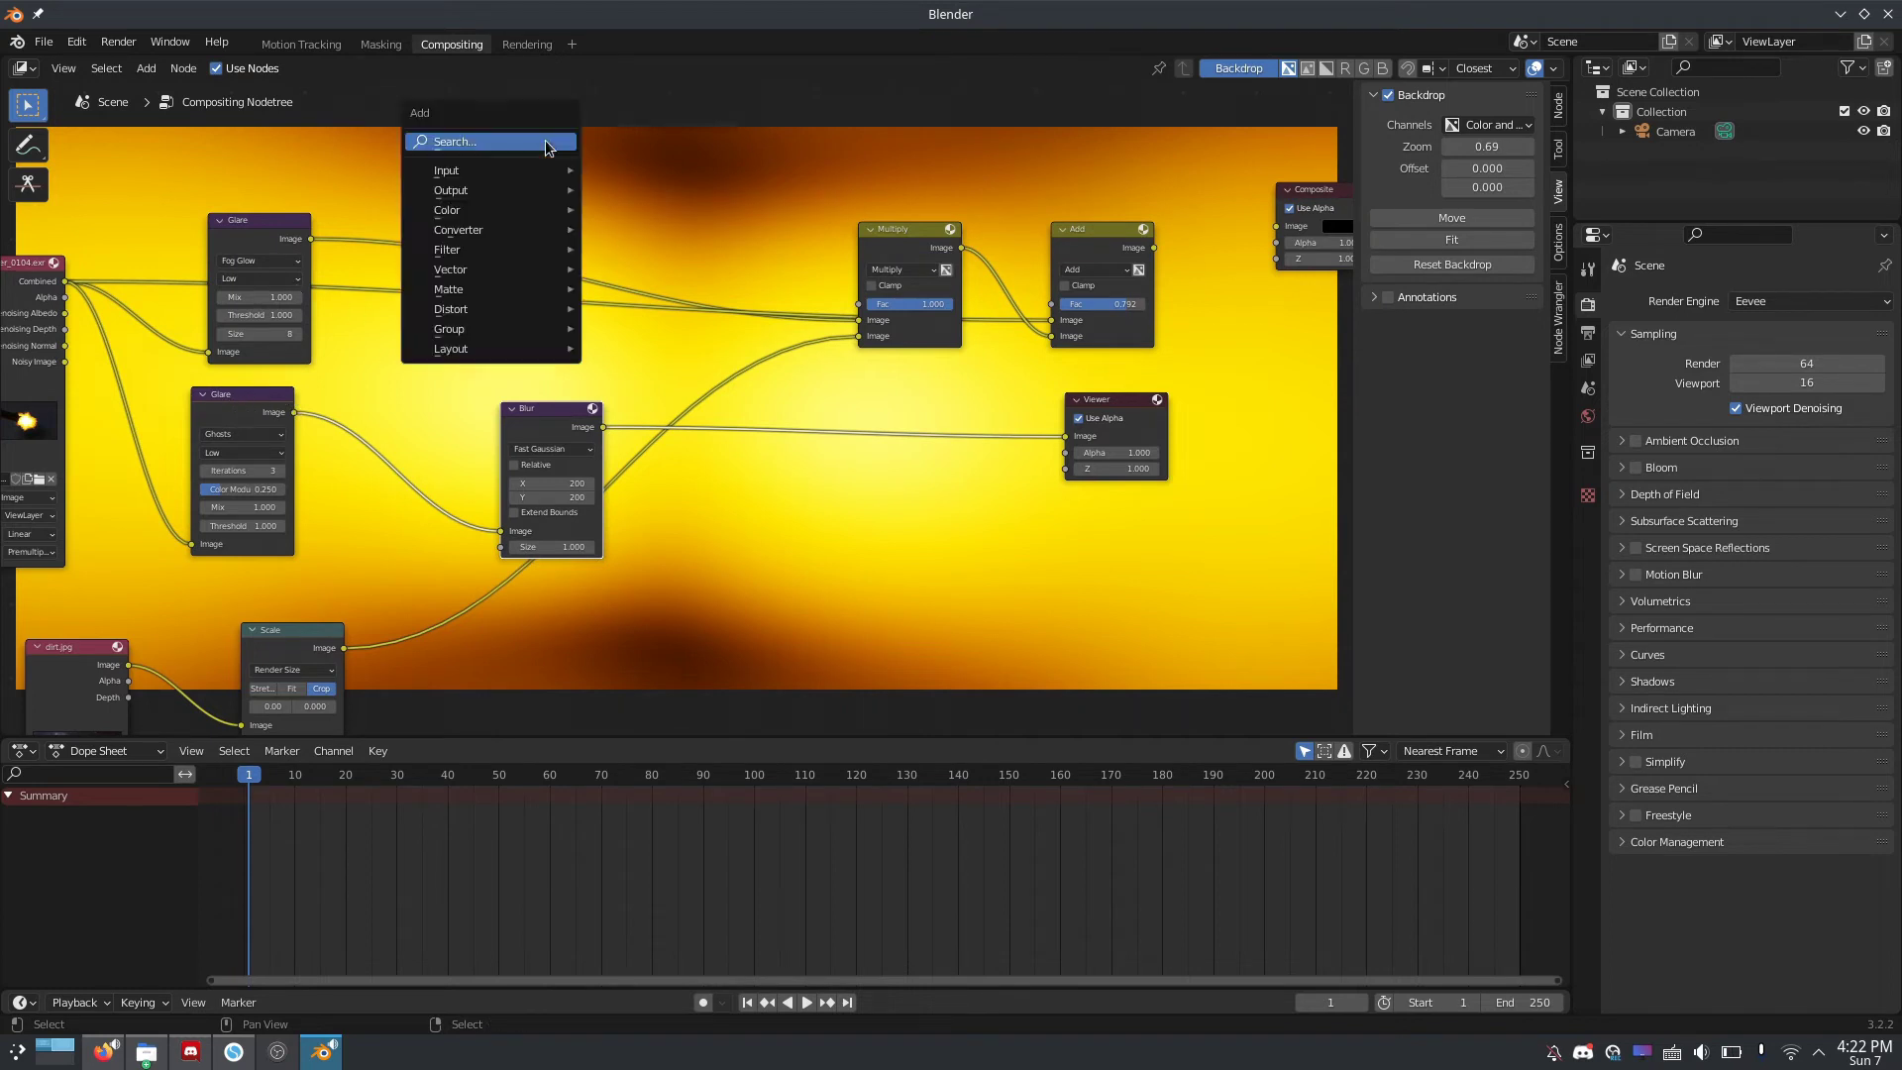
pyautogui.click(544, 139)
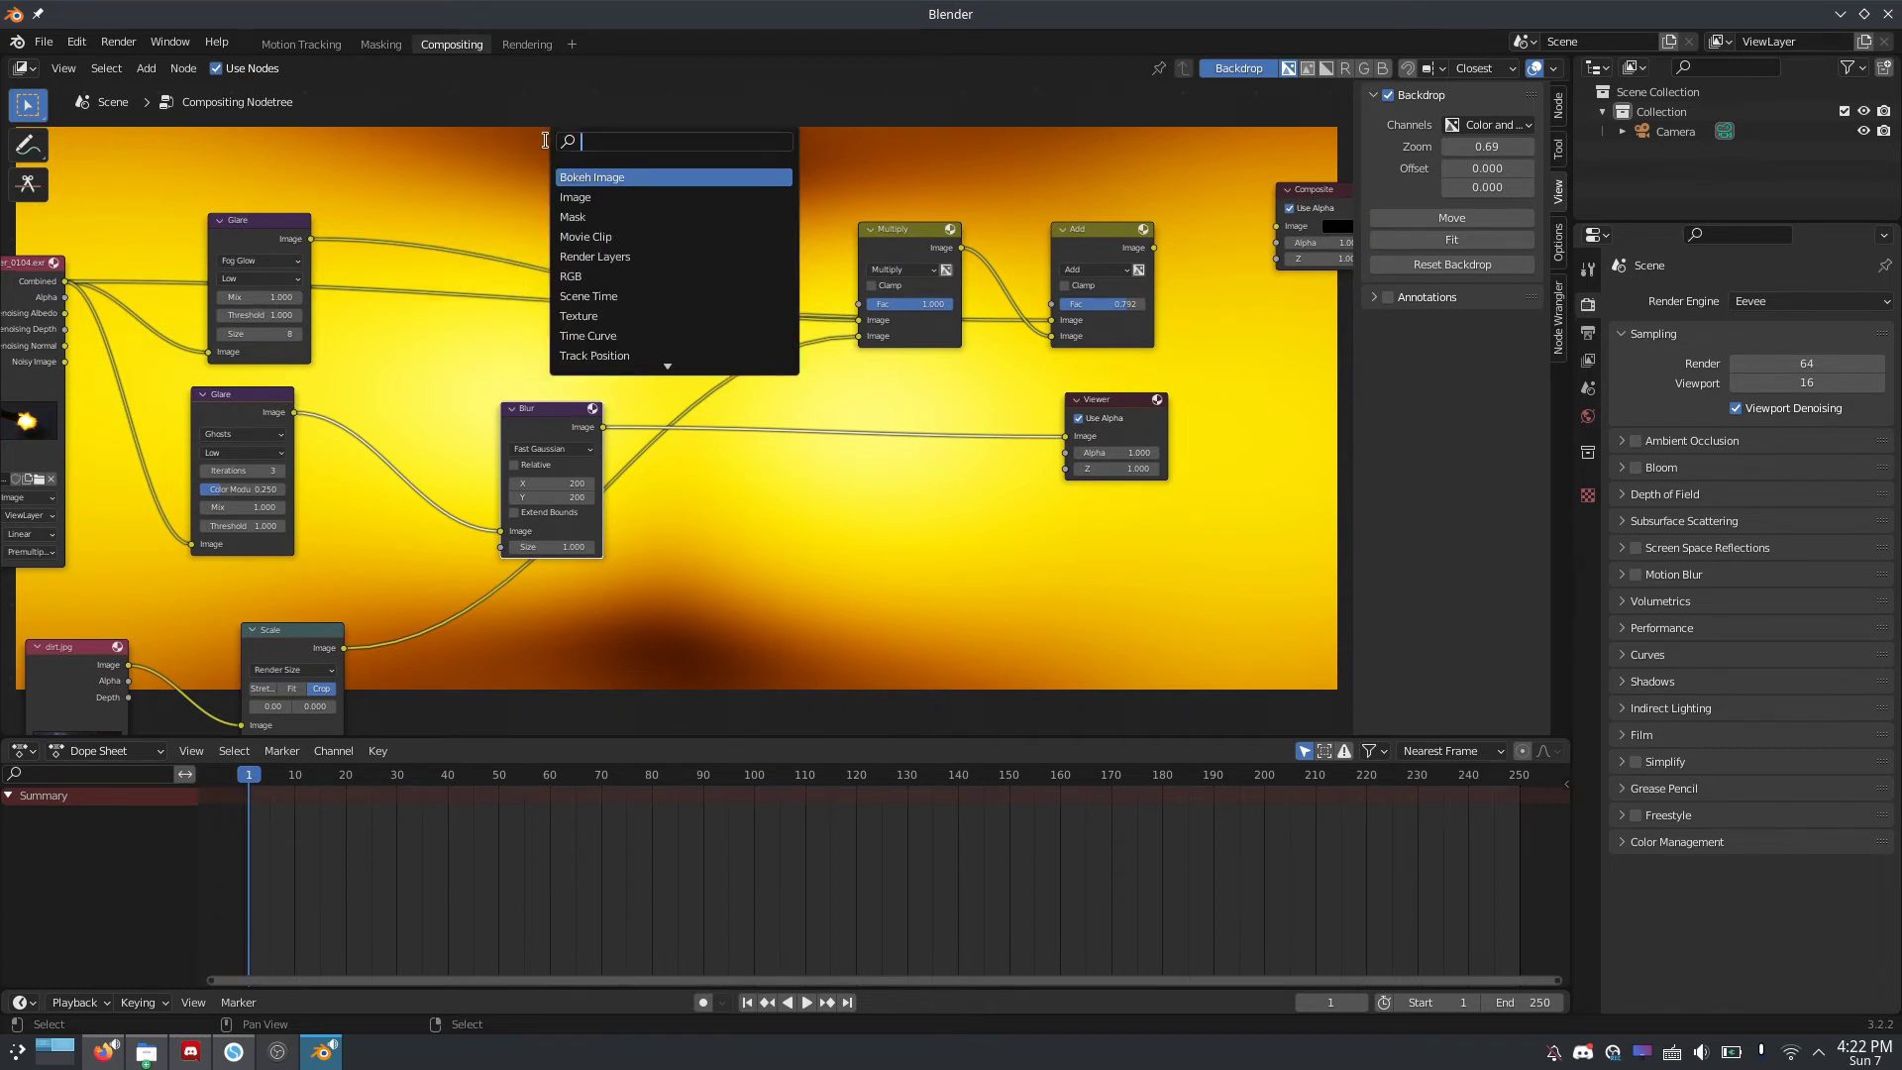
pyautogui.write('mix')
pyautogui.press('Return')
pyautogui.click(473, 253)
pyautogui.click(473, 247)
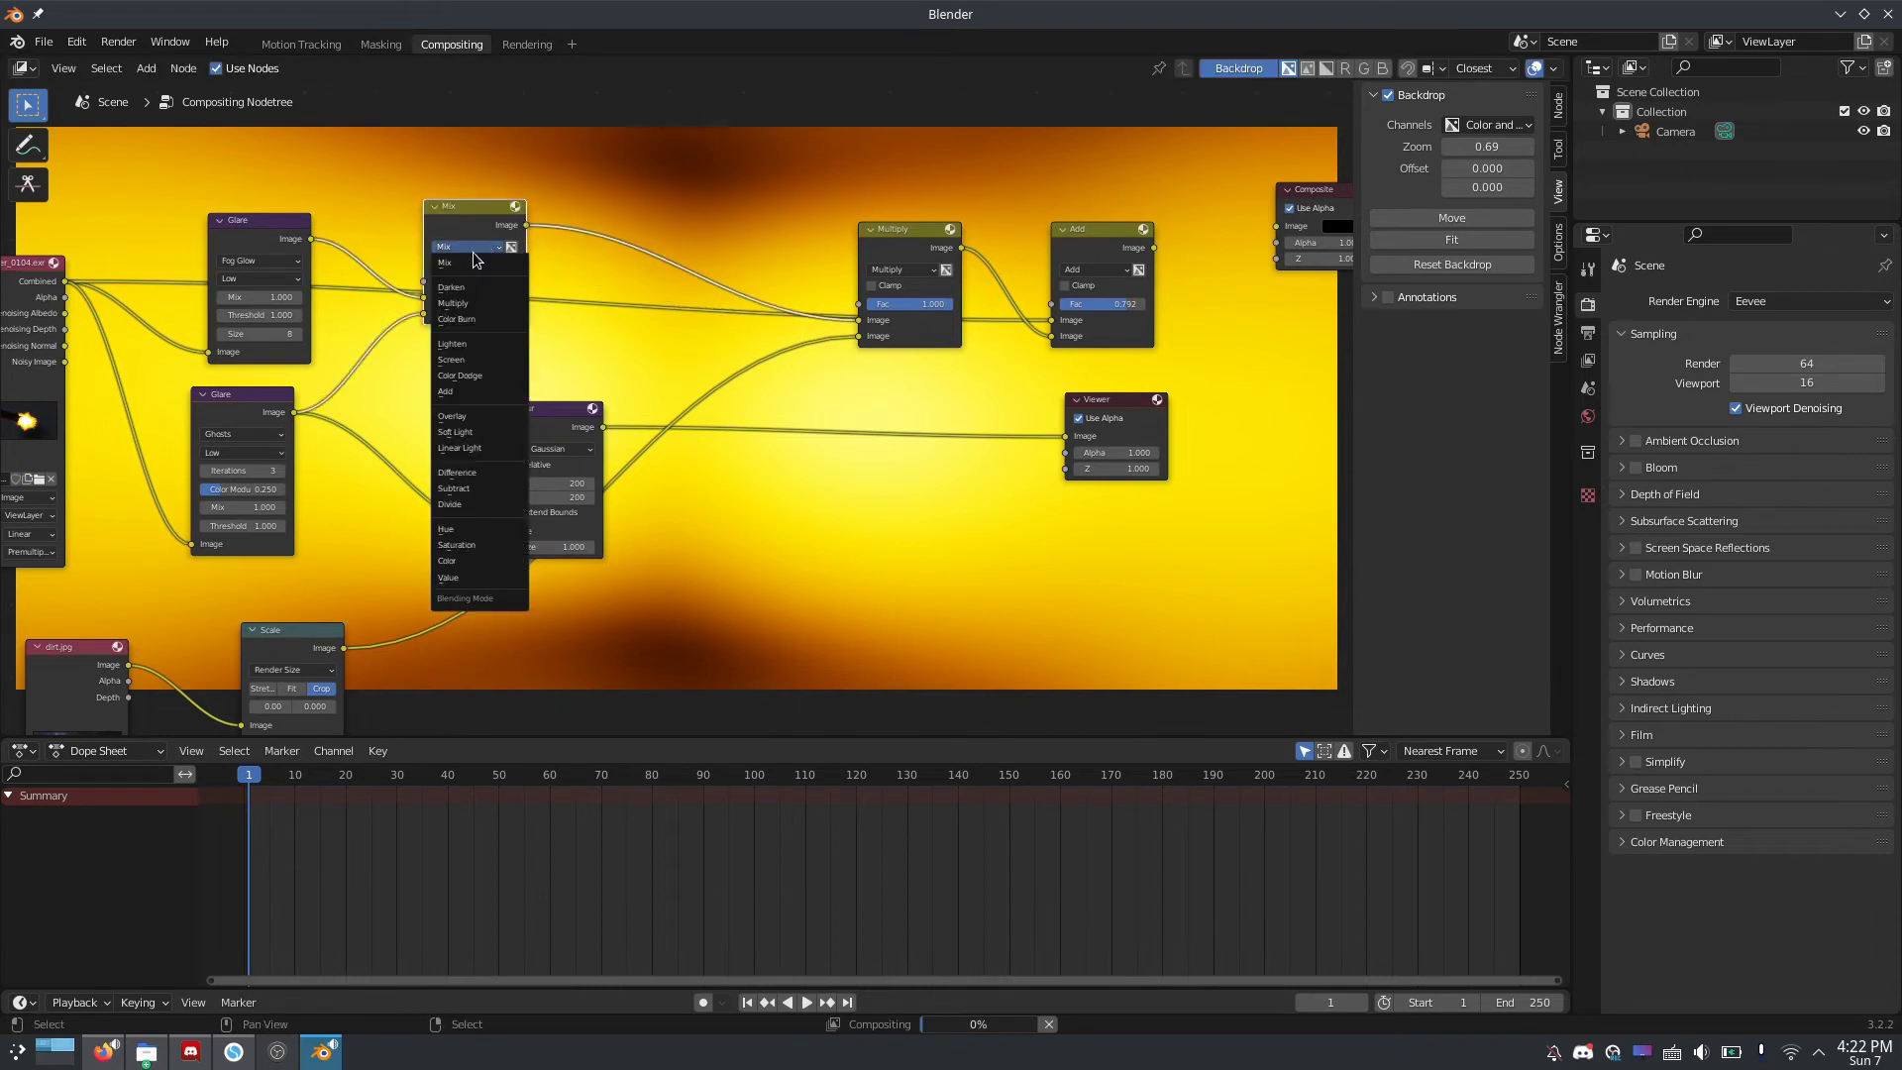
pyautogui.click(445, 391)
pyautogui.moveTo(475, 209); pyautogui.dragTo(464, 246)
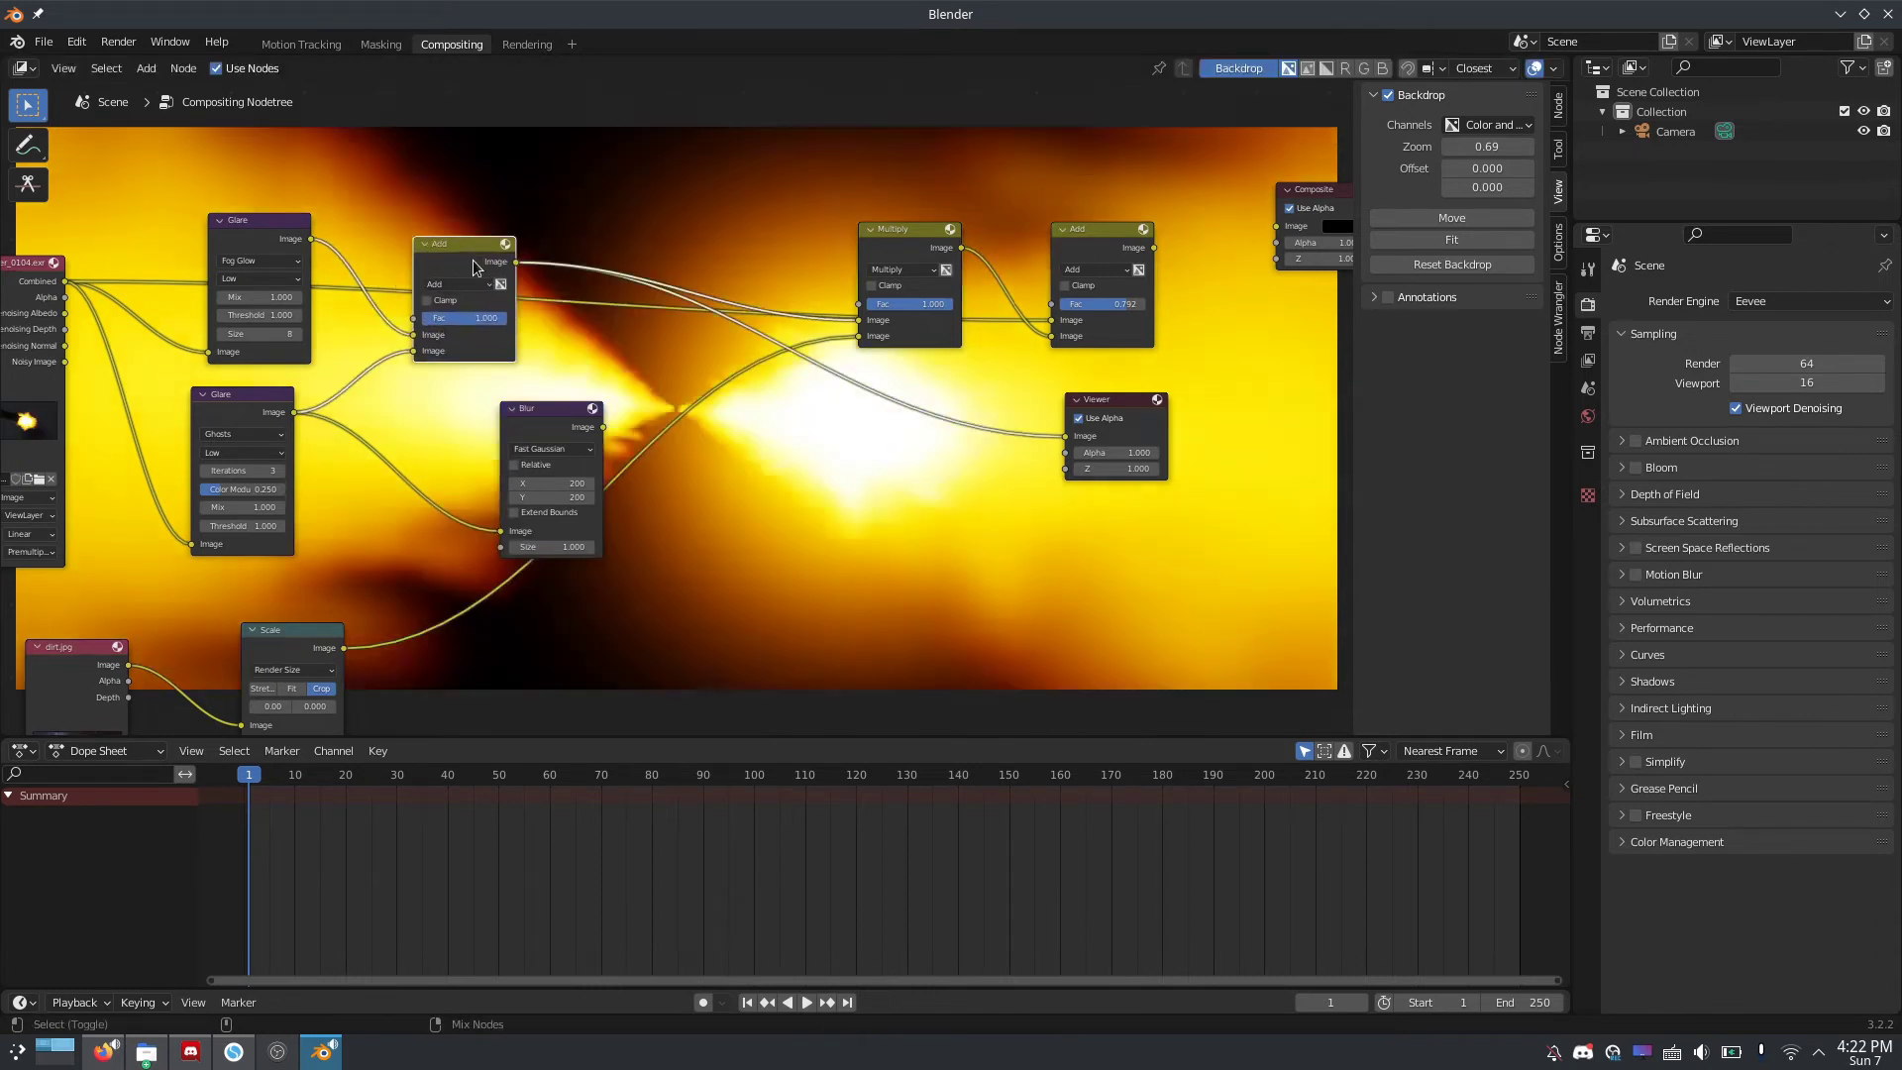
# Connect the Blur output into the Add node's second image and tidy the Blur and Add nodes
pyautogui.scroll(-3, 475, 266)
pyautogui.hscroll(2, 475, 265)
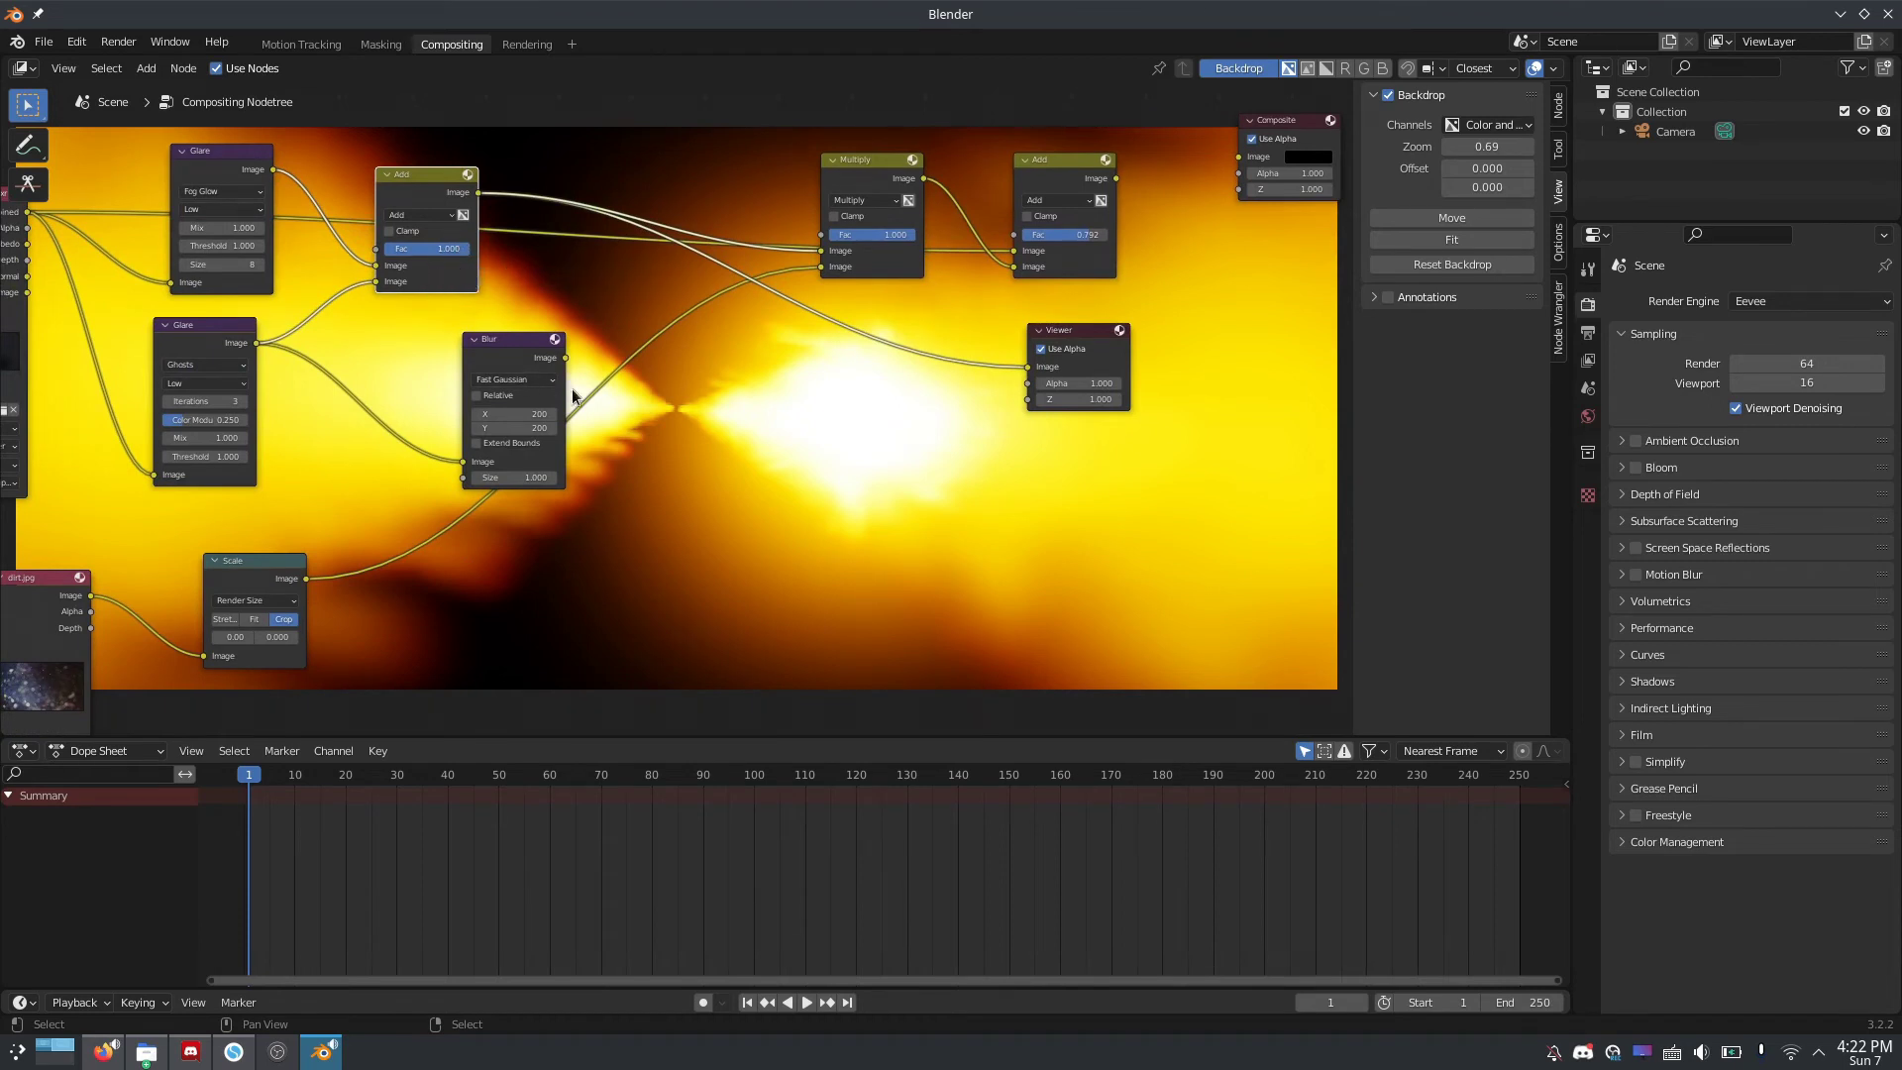
pyautogui.moveTo(564, 359); pyautogui.dragTo(375, 282)
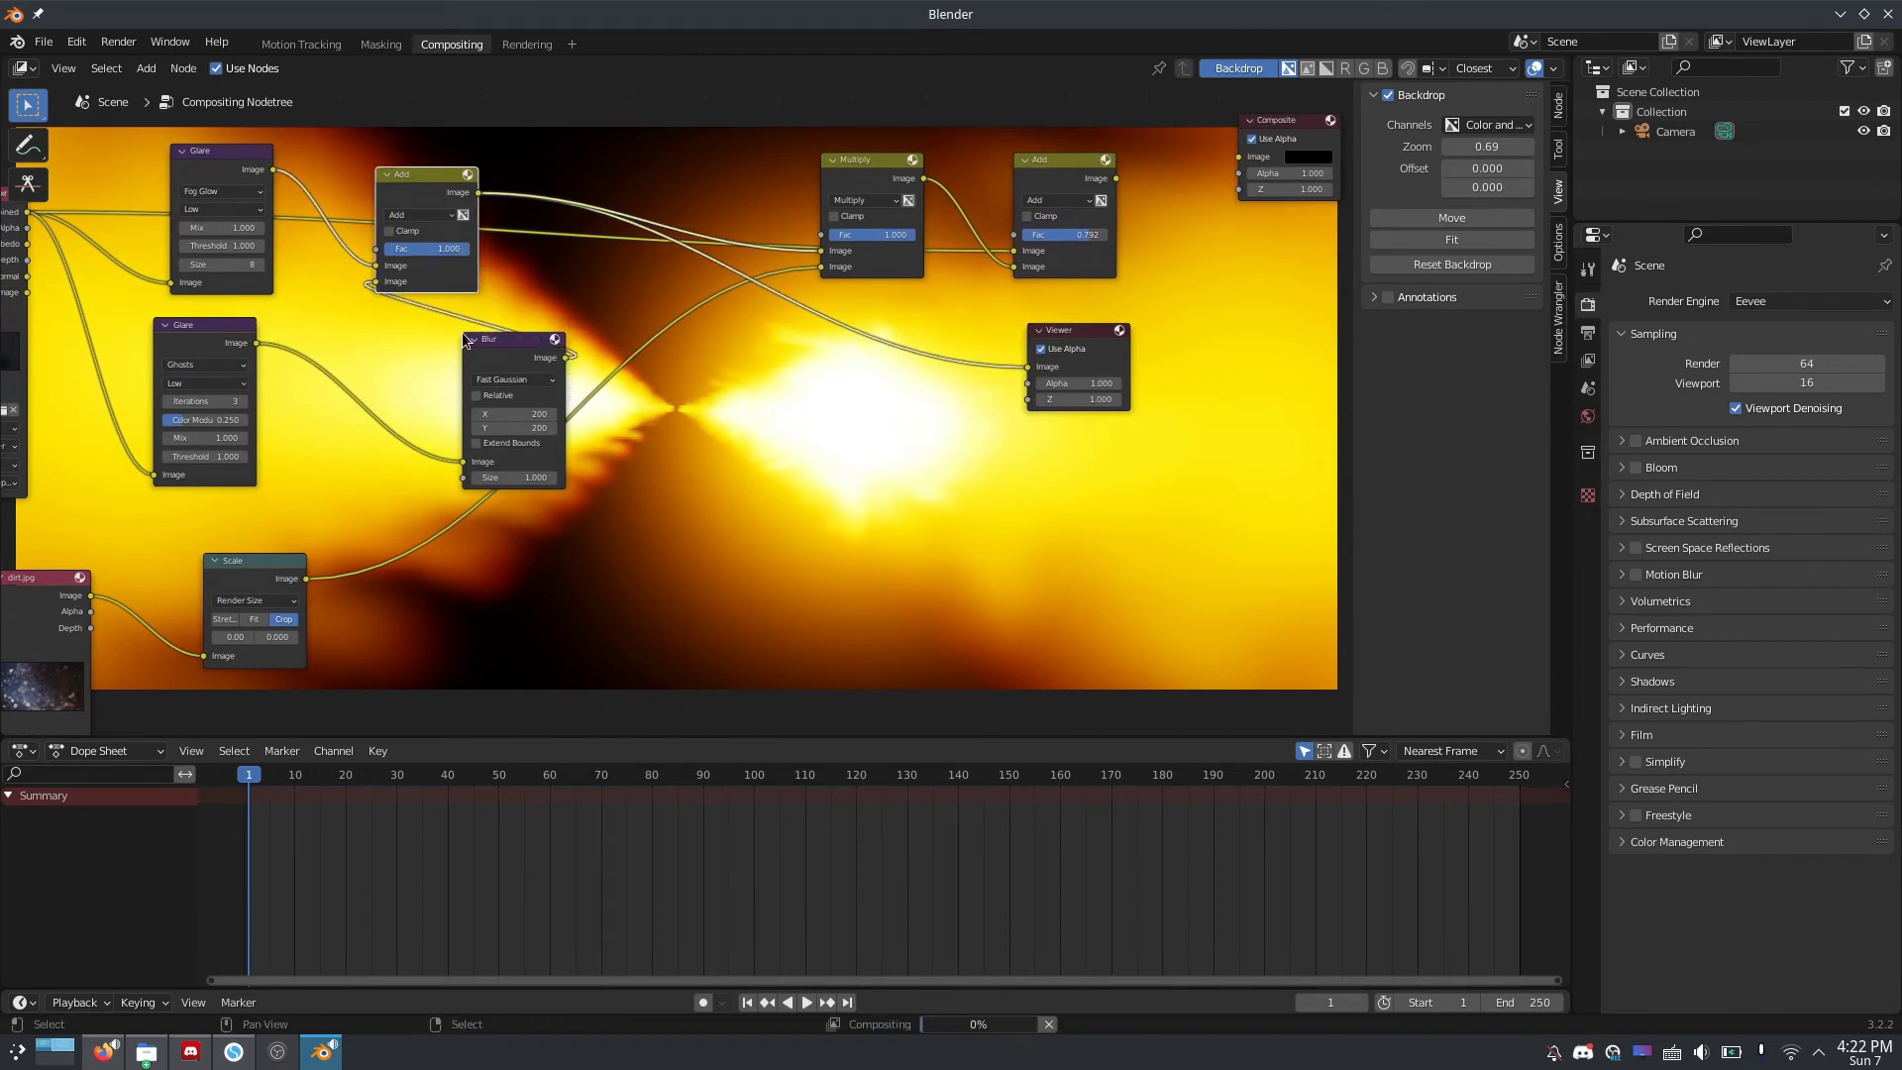
pyautogui.moveTo(522, 363); pyautogui.dragTo(486, 229)
pyautogui.scroll(1, 922, 414)
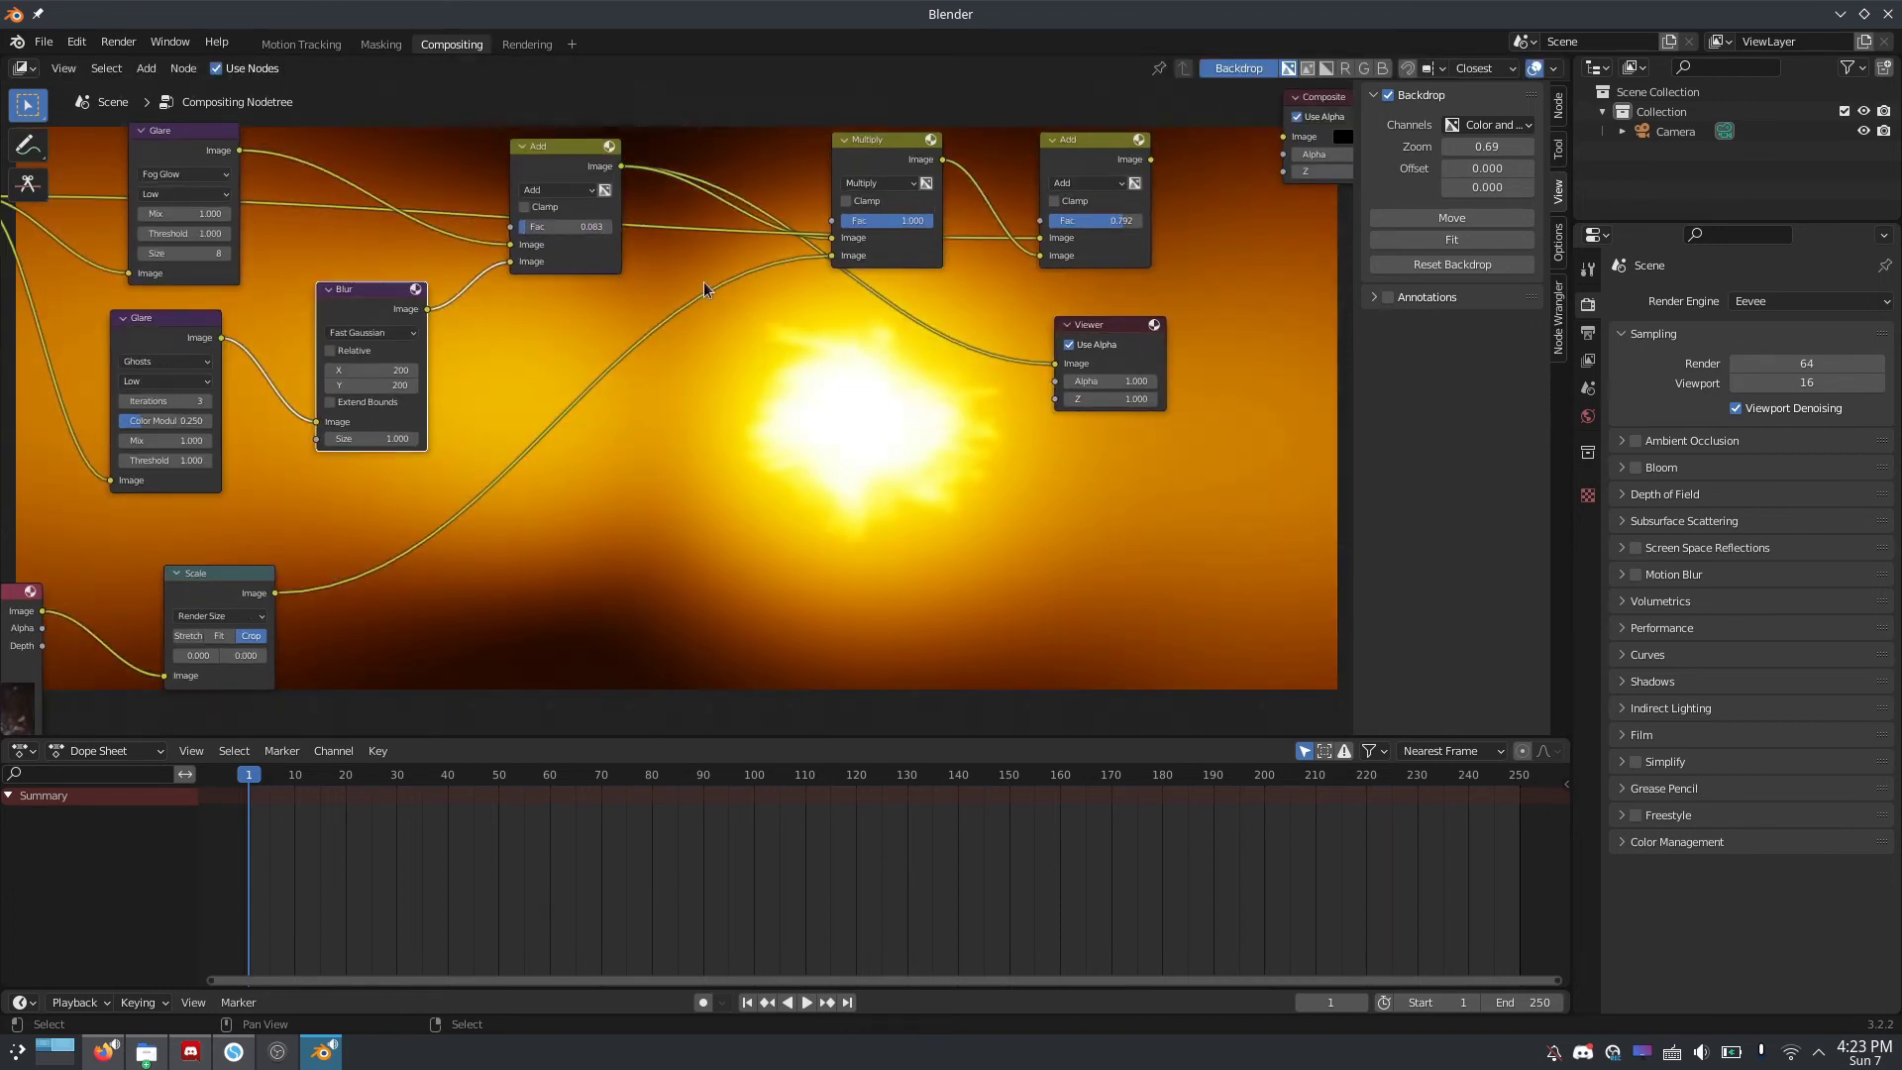
# Set the ghosts Add node's factor to 0.005
pyautogui.moveTo(612, 231); pyautogui.dragTo(588, 231)
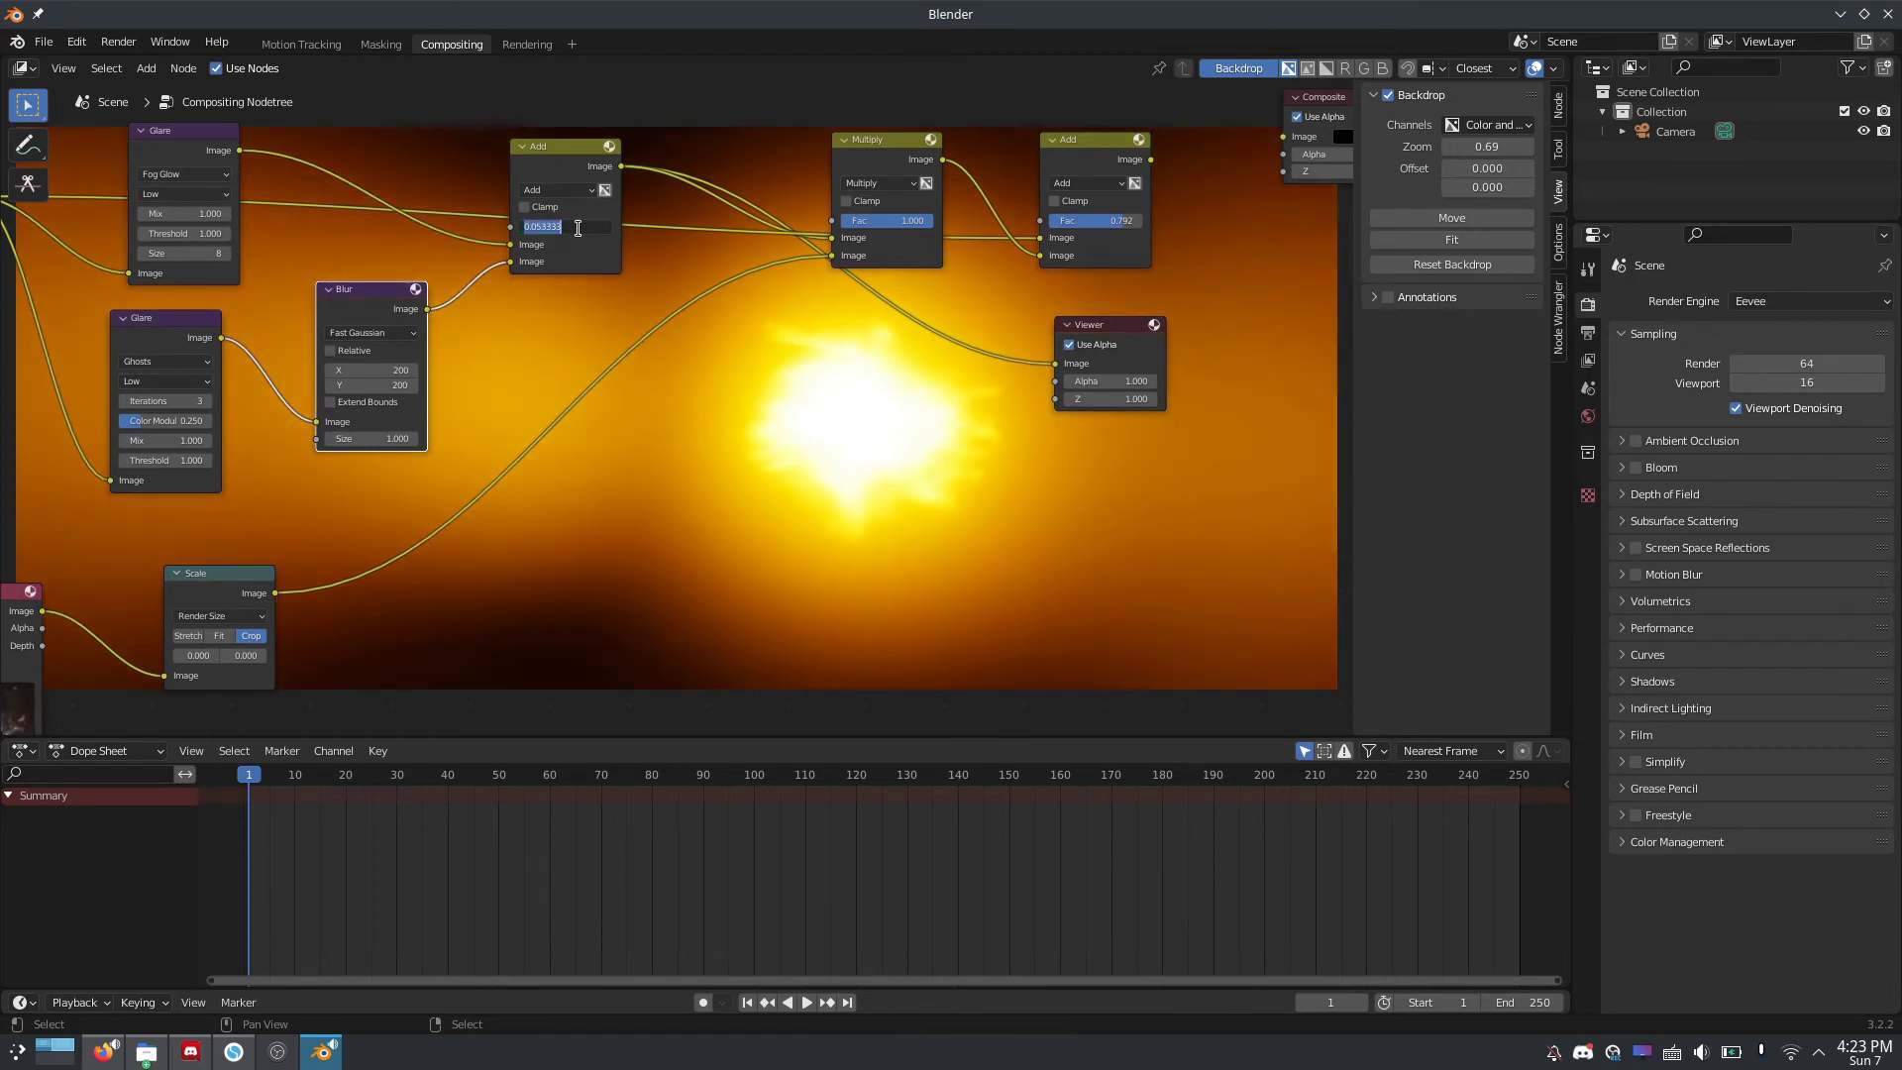
pyautogui.click(582, 227)
pyautogui.press('Home')
pyautogui.write('0')
pyautogui.press('Return')
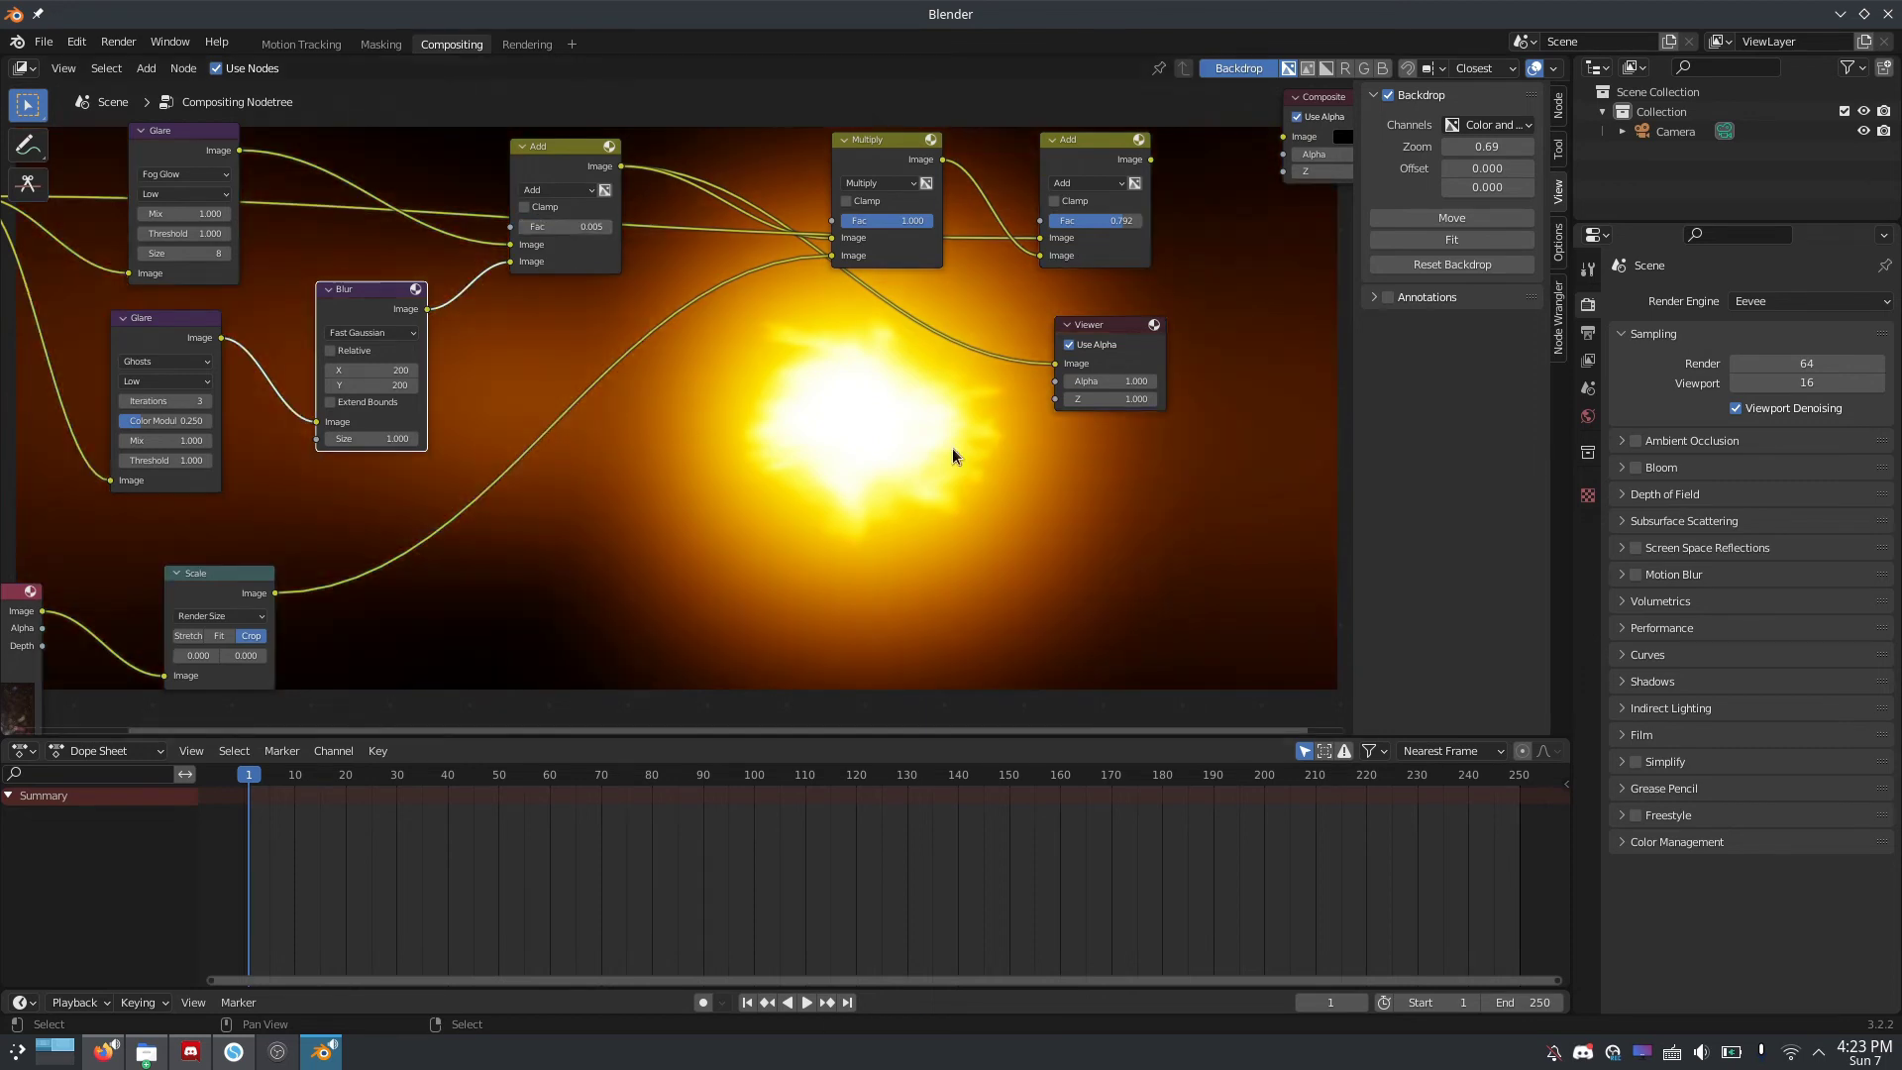
# Move the first Add node aside, preview the Multiply output, and pan across the tree
pyautogui.moveTo(840, 503); pyautogui.dragTo(502, 363, button='middle')
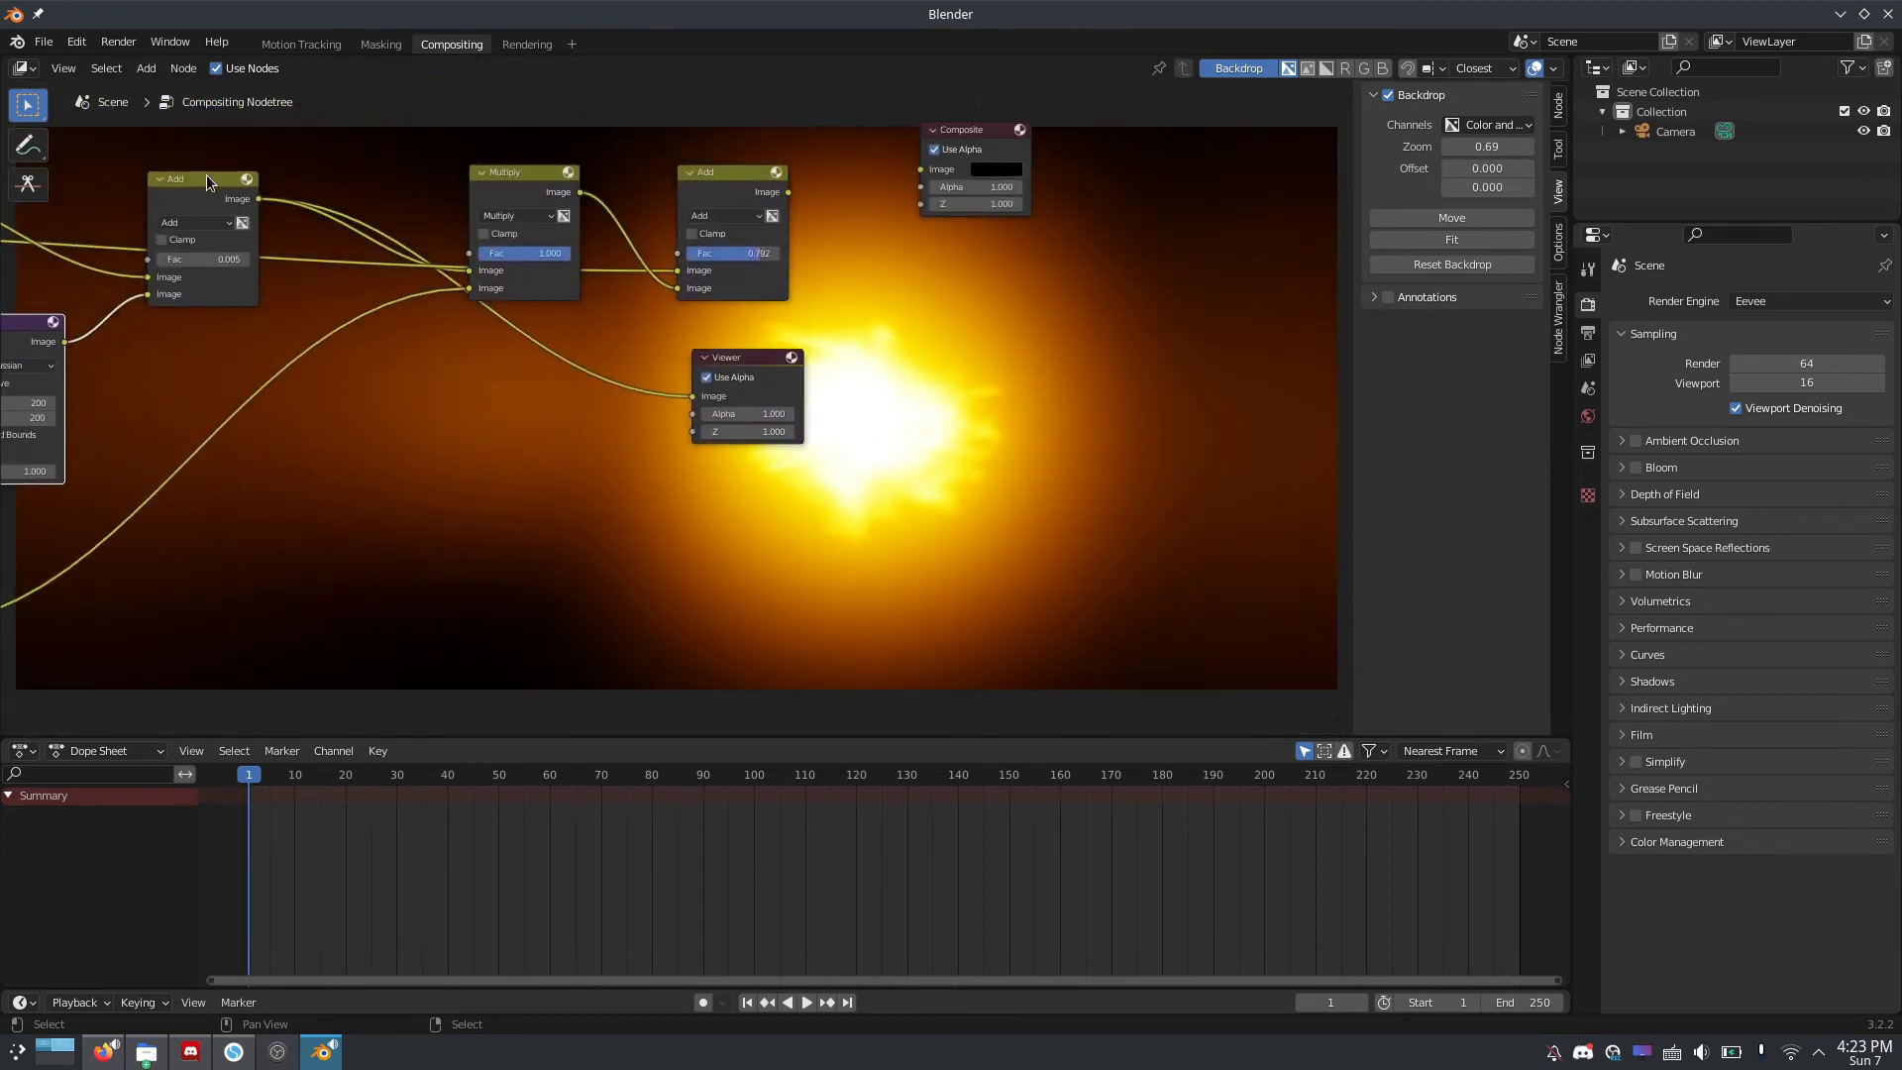
pyautogui.moveTo(206, 175); pyautogui.dragTo(226, 299)
pyautogui.keyDown('ctrl'); pyautogui.keyDown('shift'); pyautogui.click(523, 169); pyautogui.keyUp('shift'); pyautogui.keyUp('ctrl')
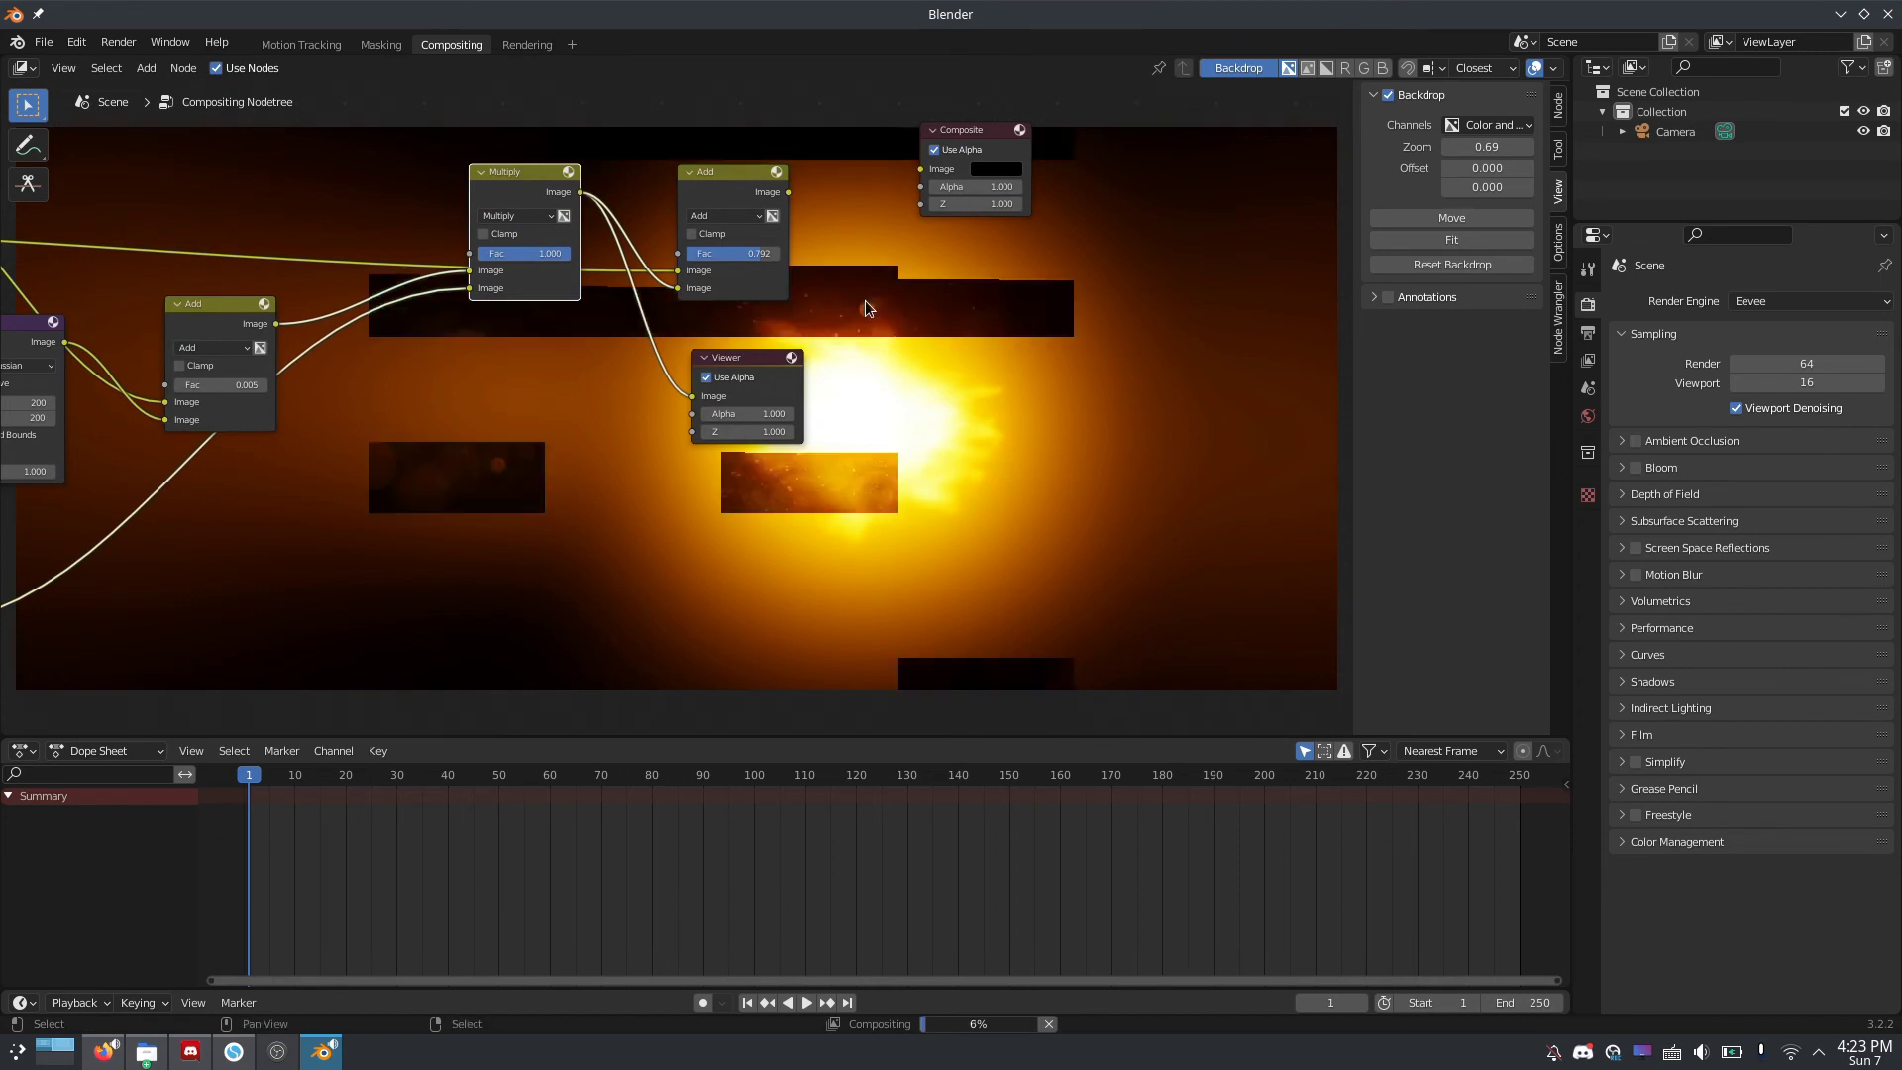
pyautogui.moveTo(822, 403); pyautogui.dragTo(894, 281, button='middle')
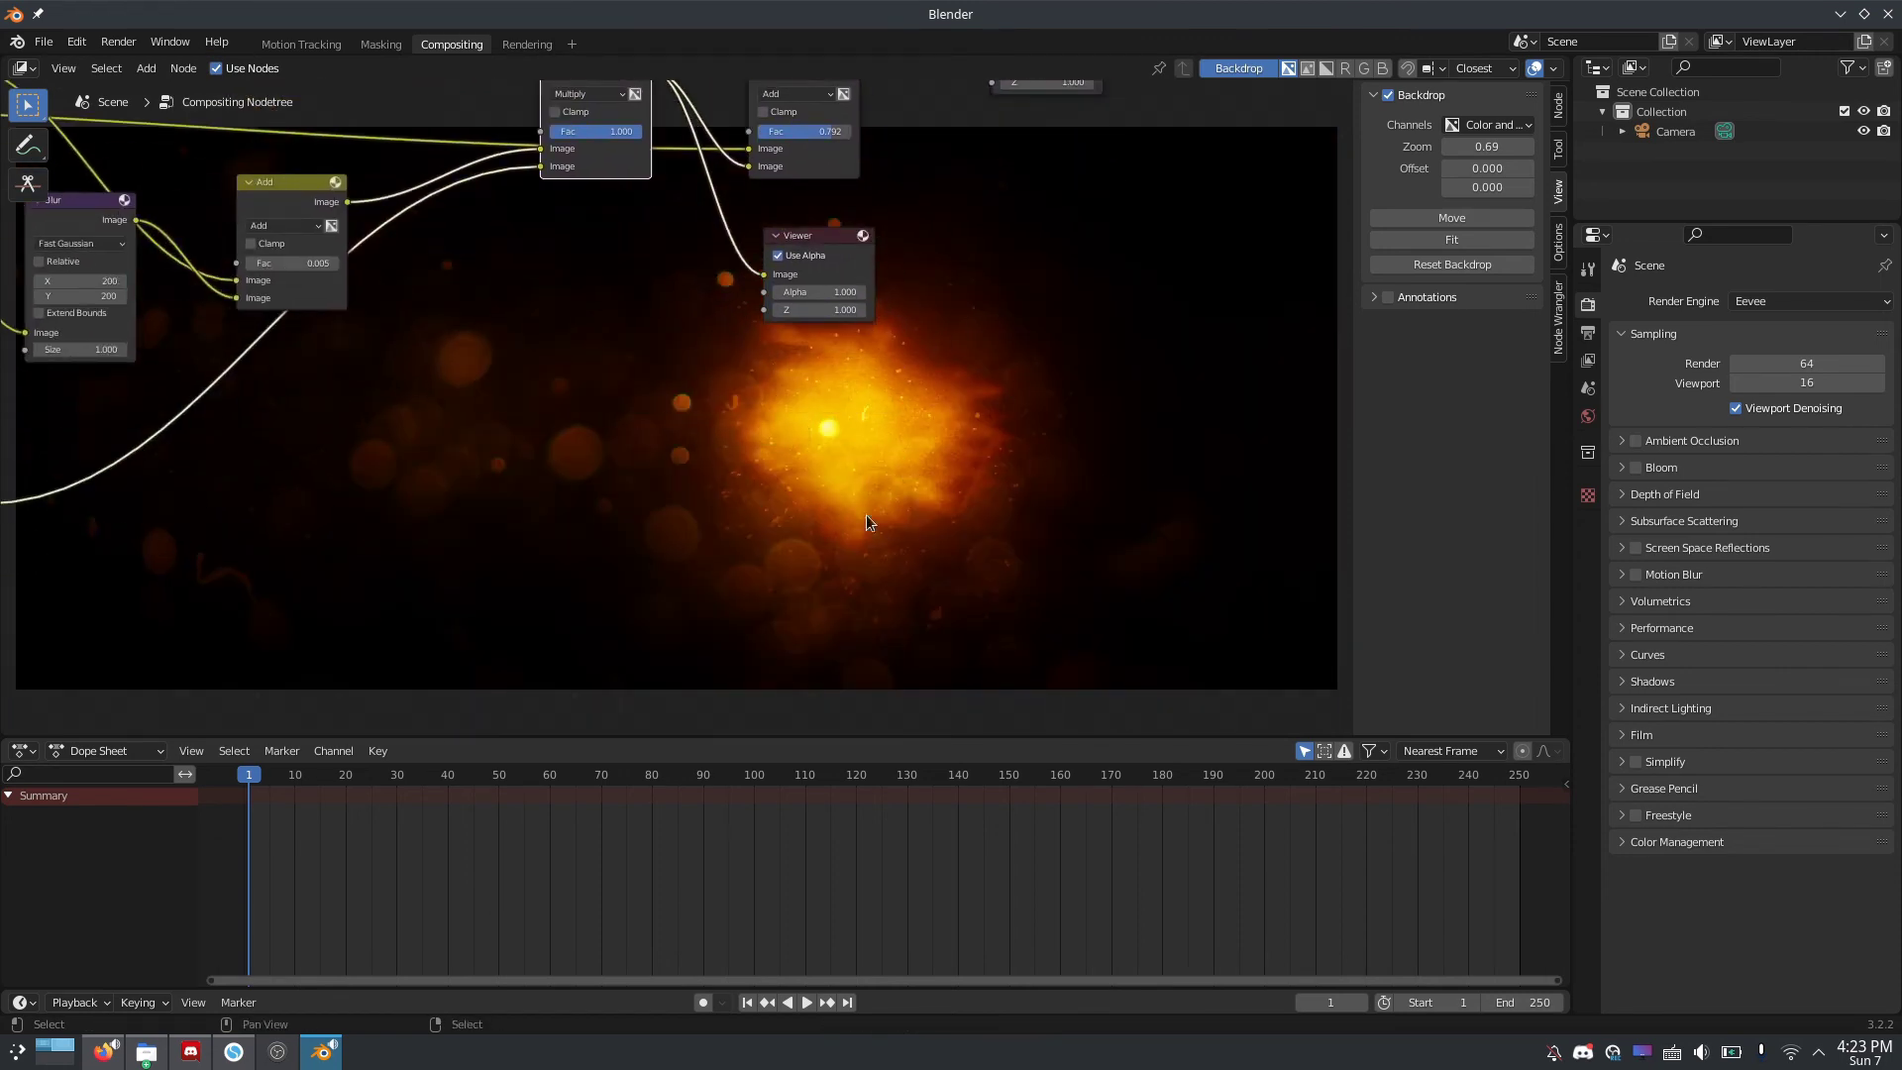
pyautogui.moveTo(866, 520); pyautogui.dragTo(496, 369, button='middle')
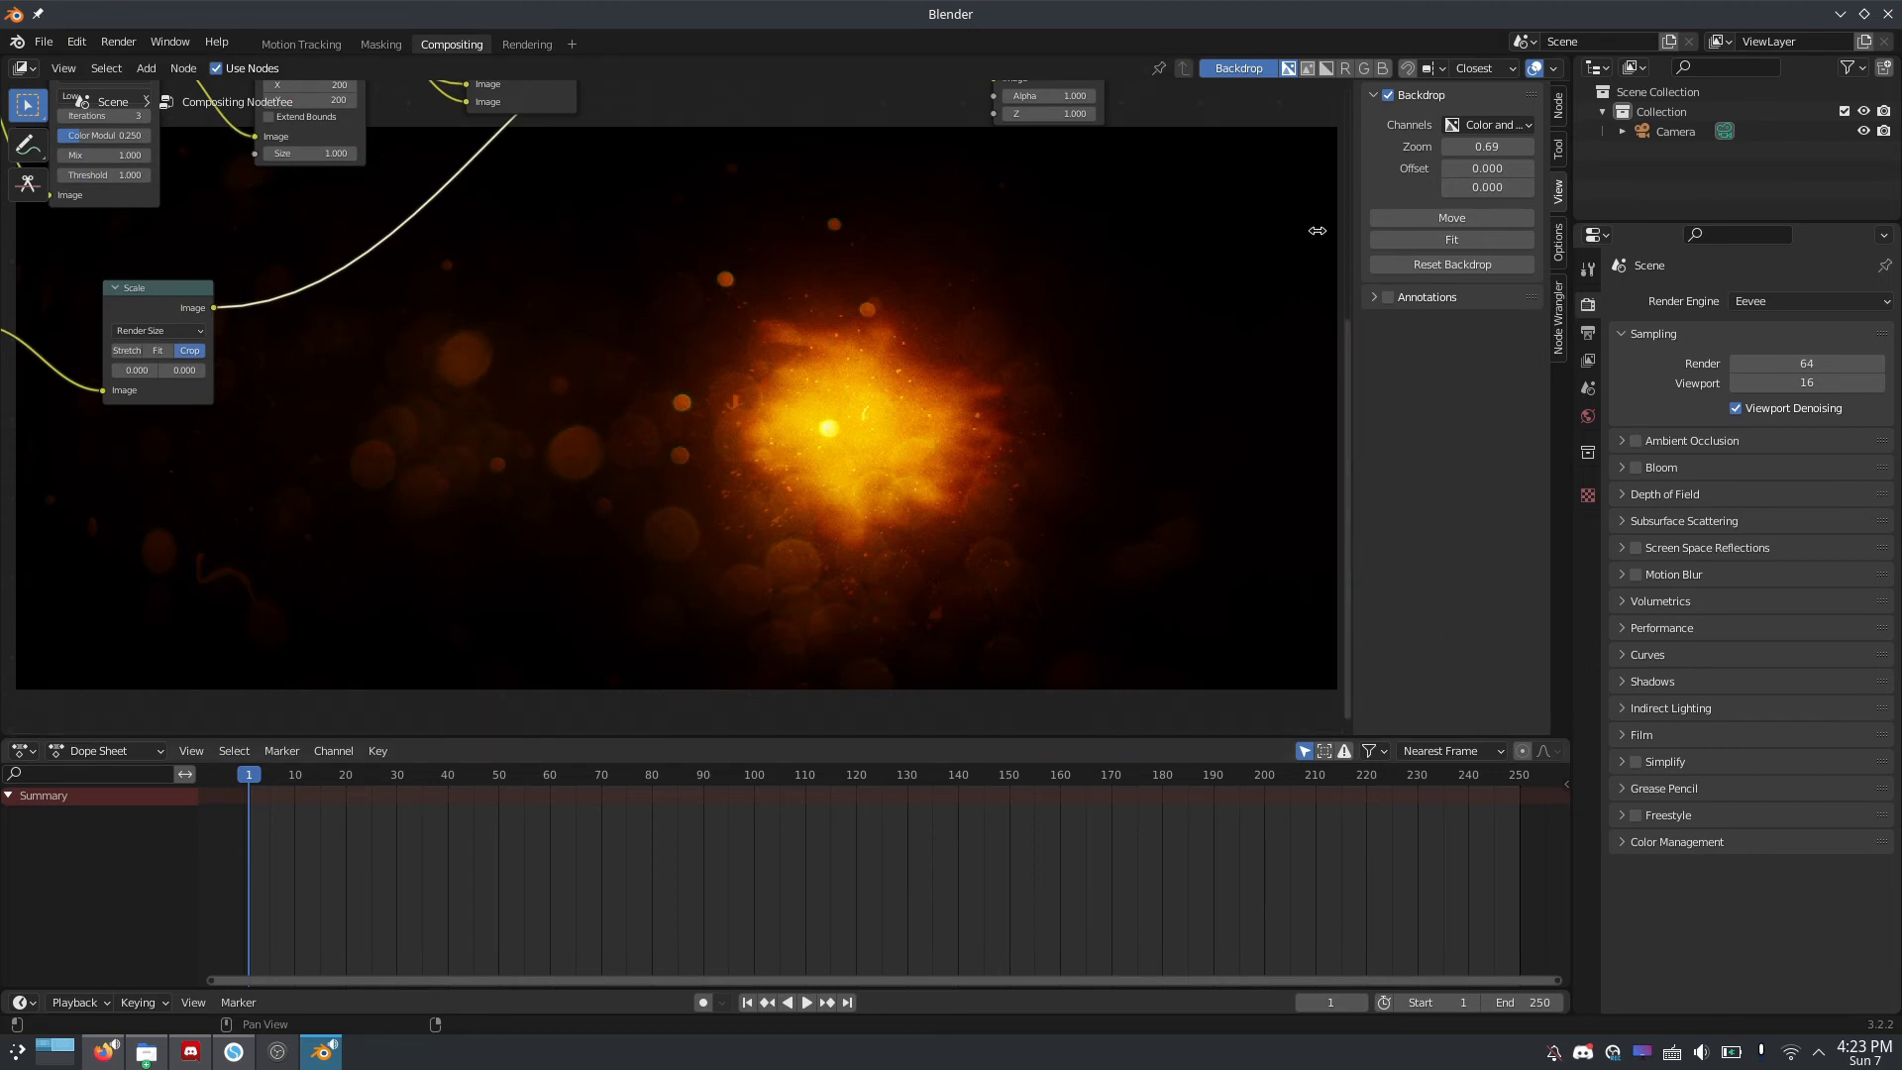
pyautogui.moveTo(509, 234); pyautogui.dragTo(770, 261, button='middle')
# Lower the ghosts Add node's factor to 0.002333, then further down to 0.001
pyautogui.scroll(3, 509, 353)
pyautogui.doubleClick(372, 296)
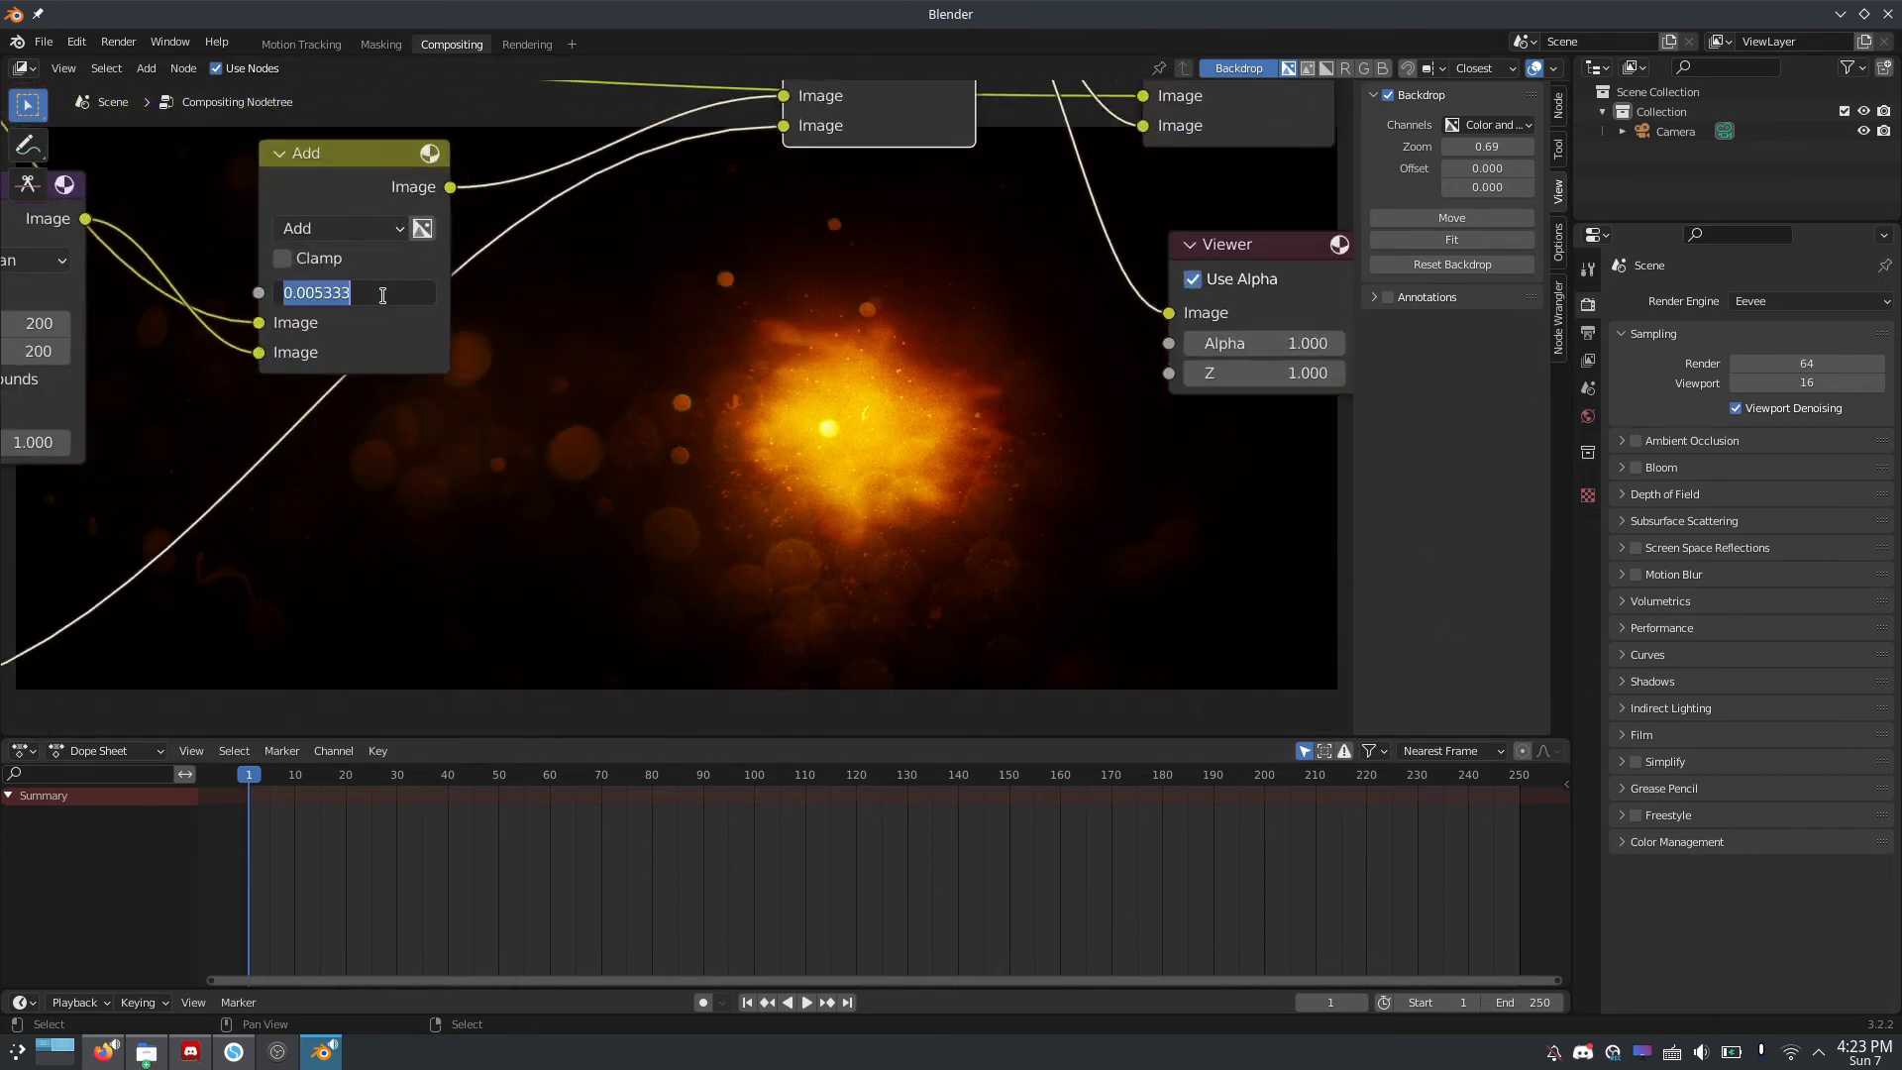
pyautogui.click(389, 292)
pyautogui.press('BackSpace')
pyautogui.write('2')
pyautogui.press('Return')
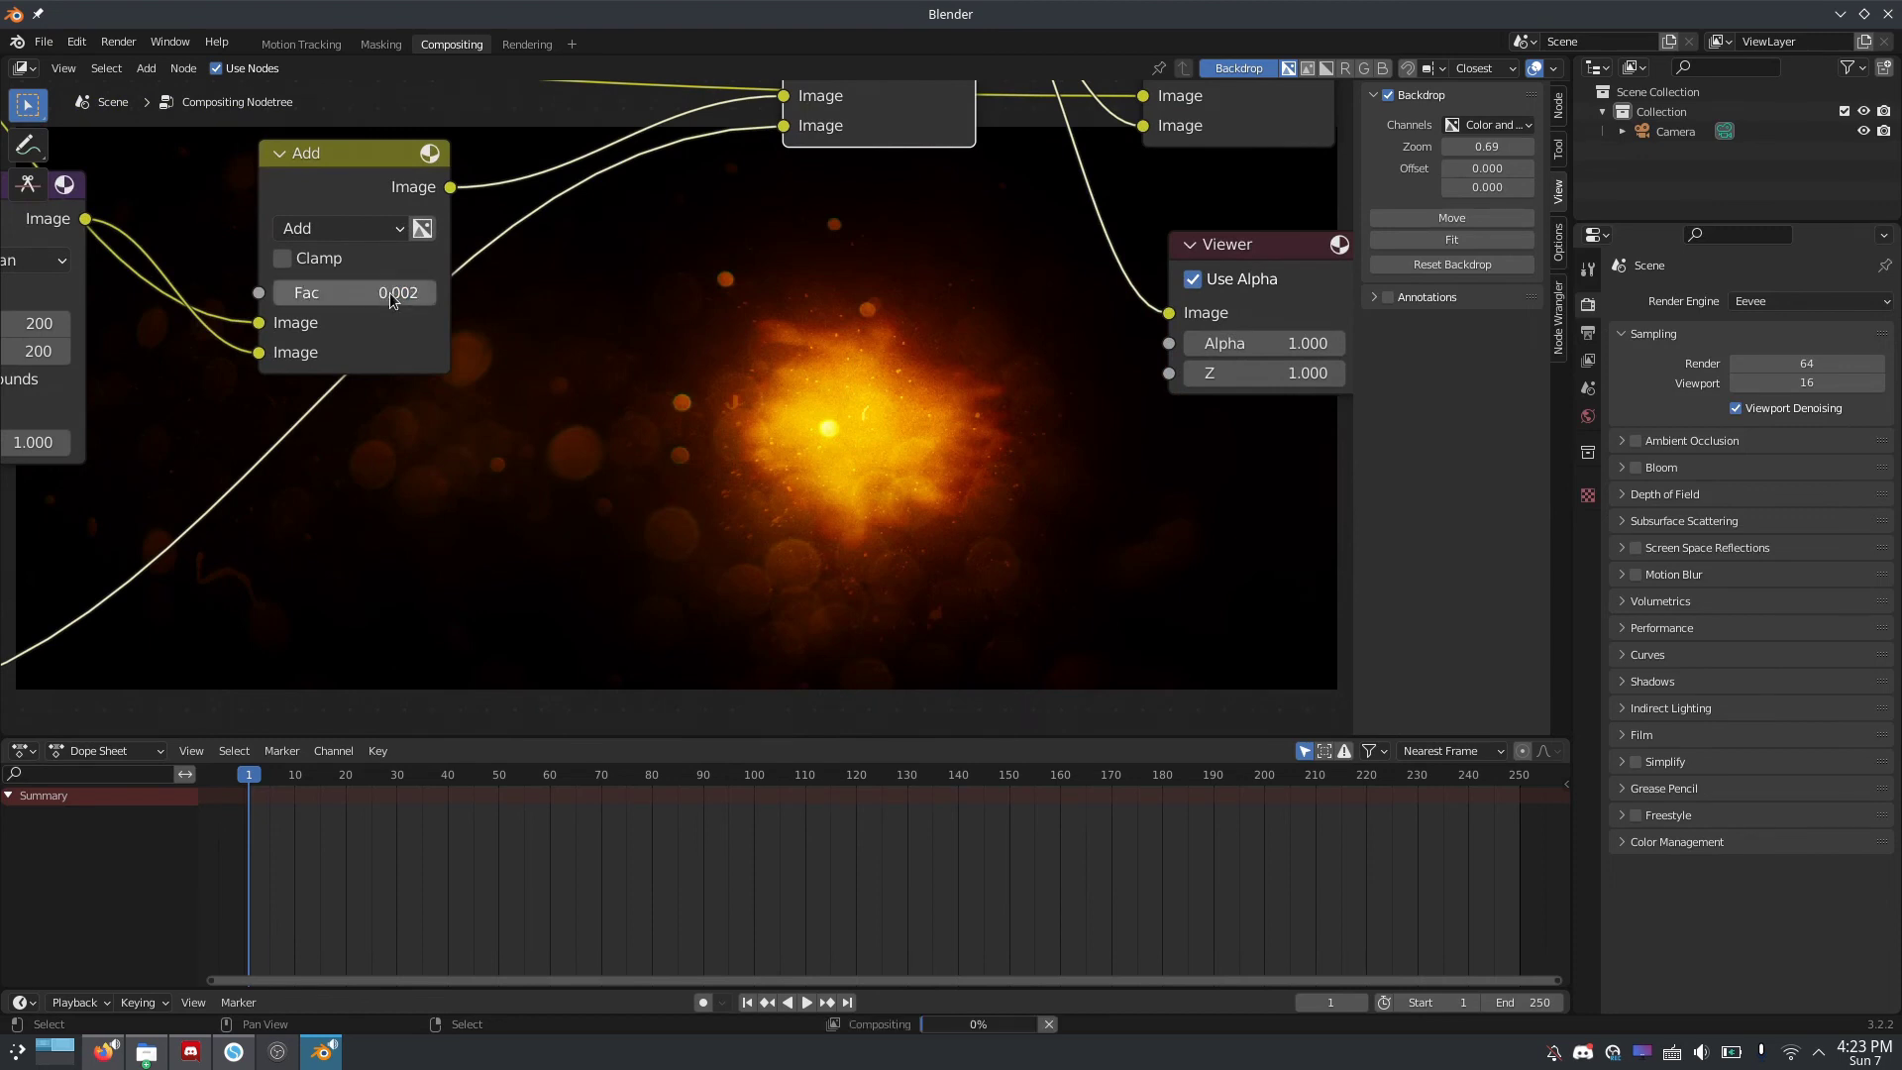
pyautogui.doubleClick(390, 292)
pyautogui.click(380, 290)
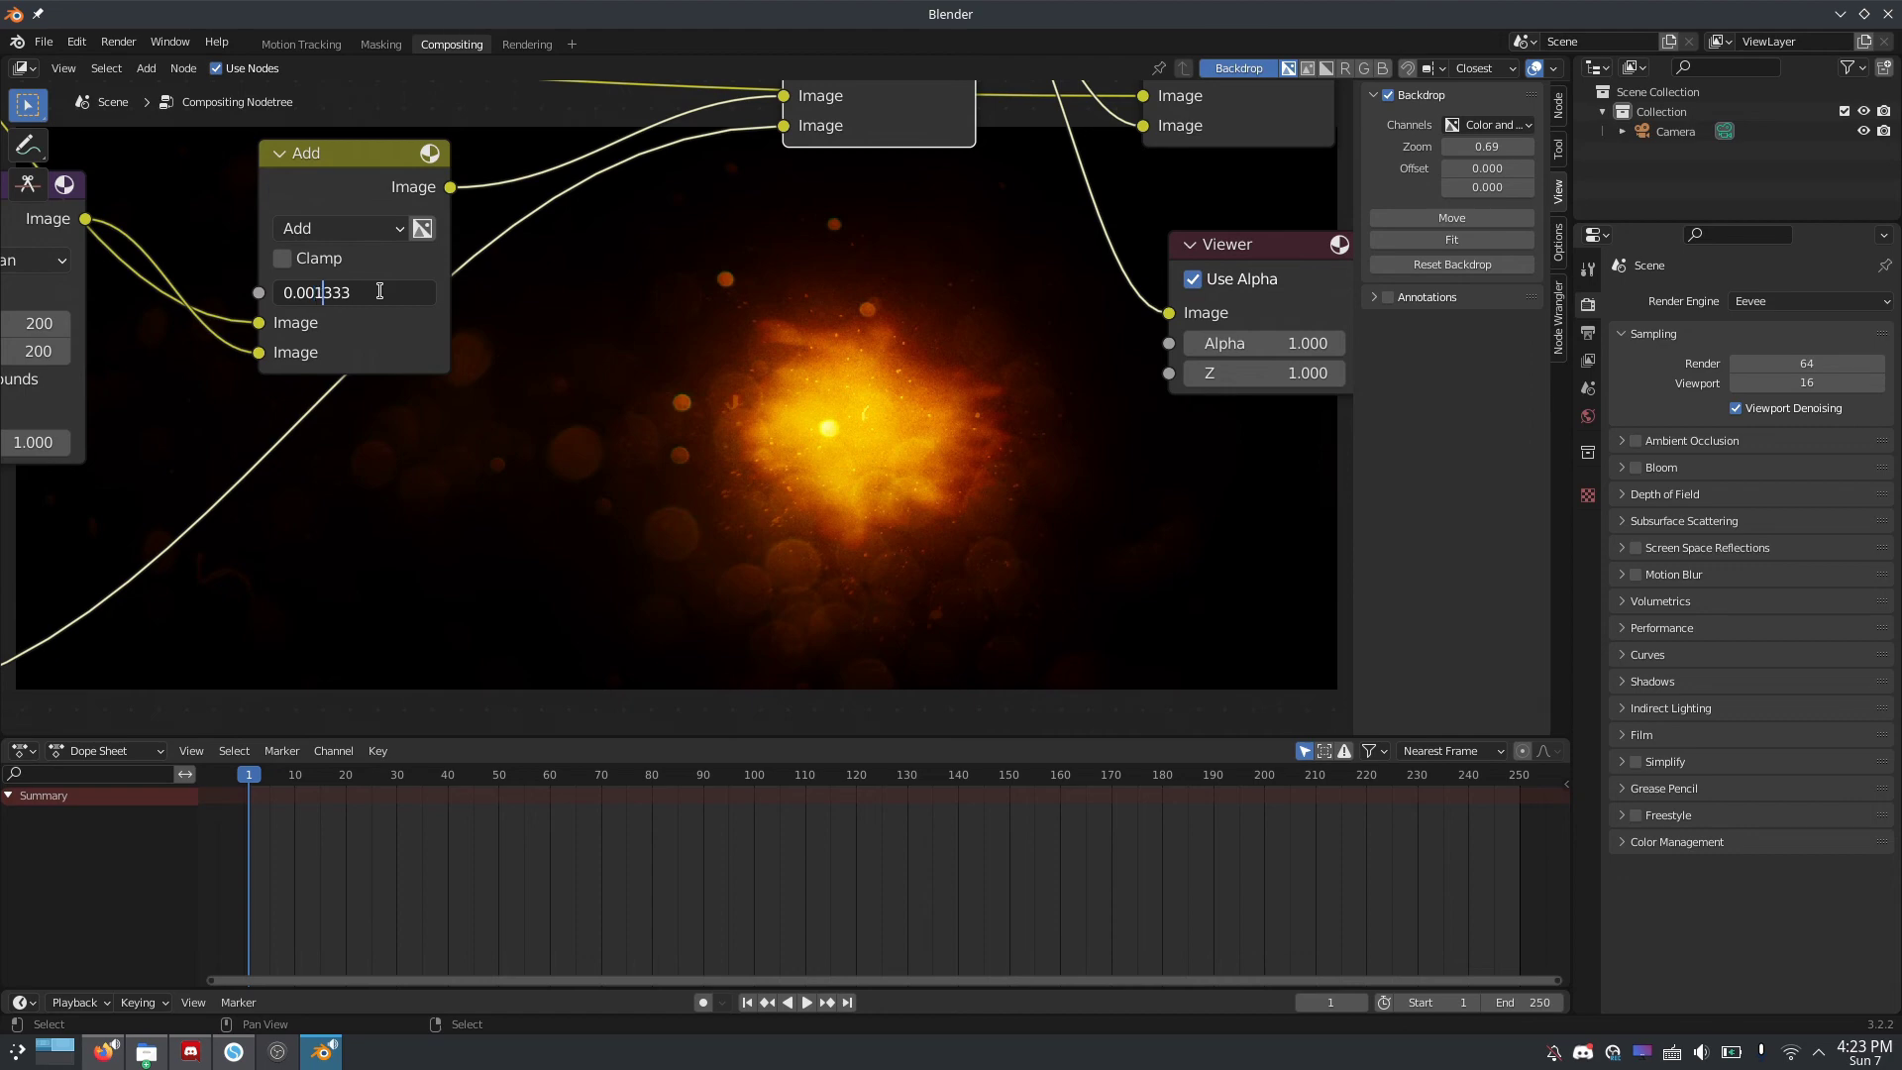
pyautogui.press('Return')
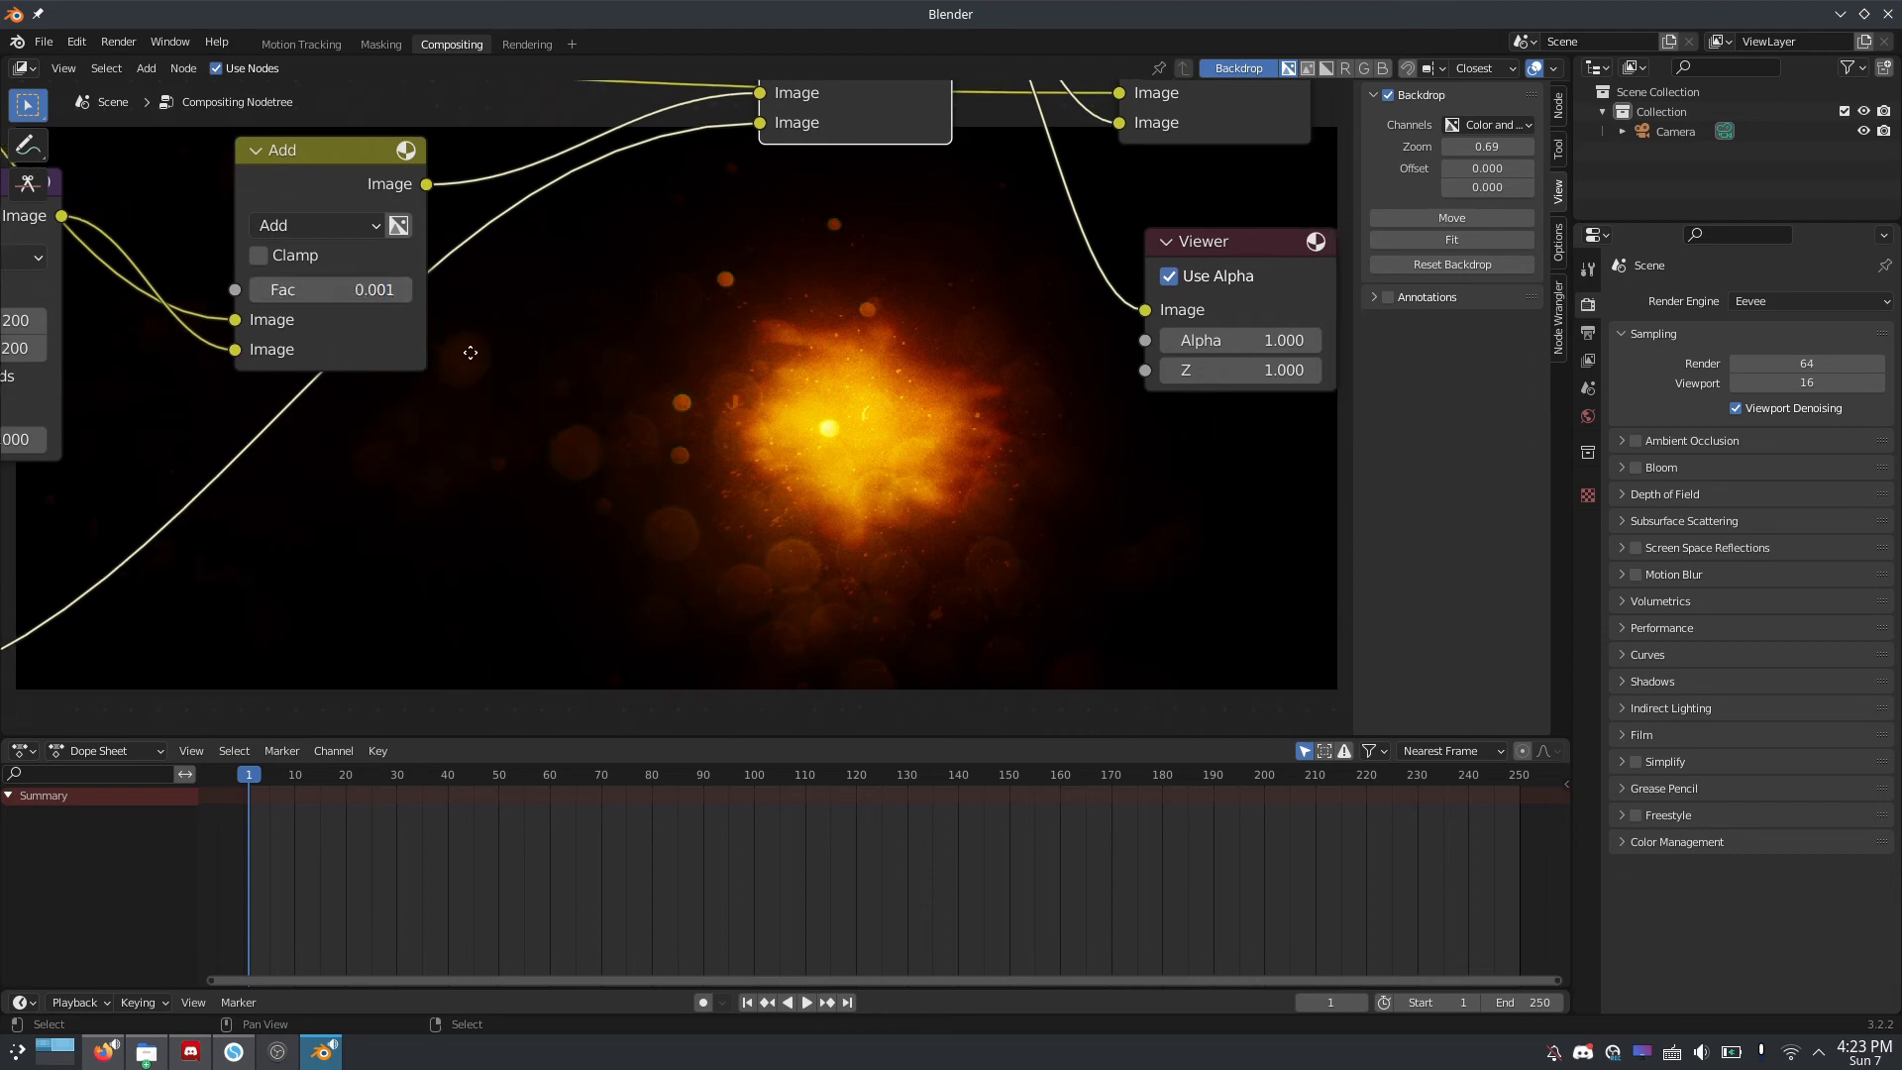
pyautogui.moveTo(470, 353); pyautogui.dragTo(663, 289, button='middle')
pyautogui.scroll(-3, 660, 377)
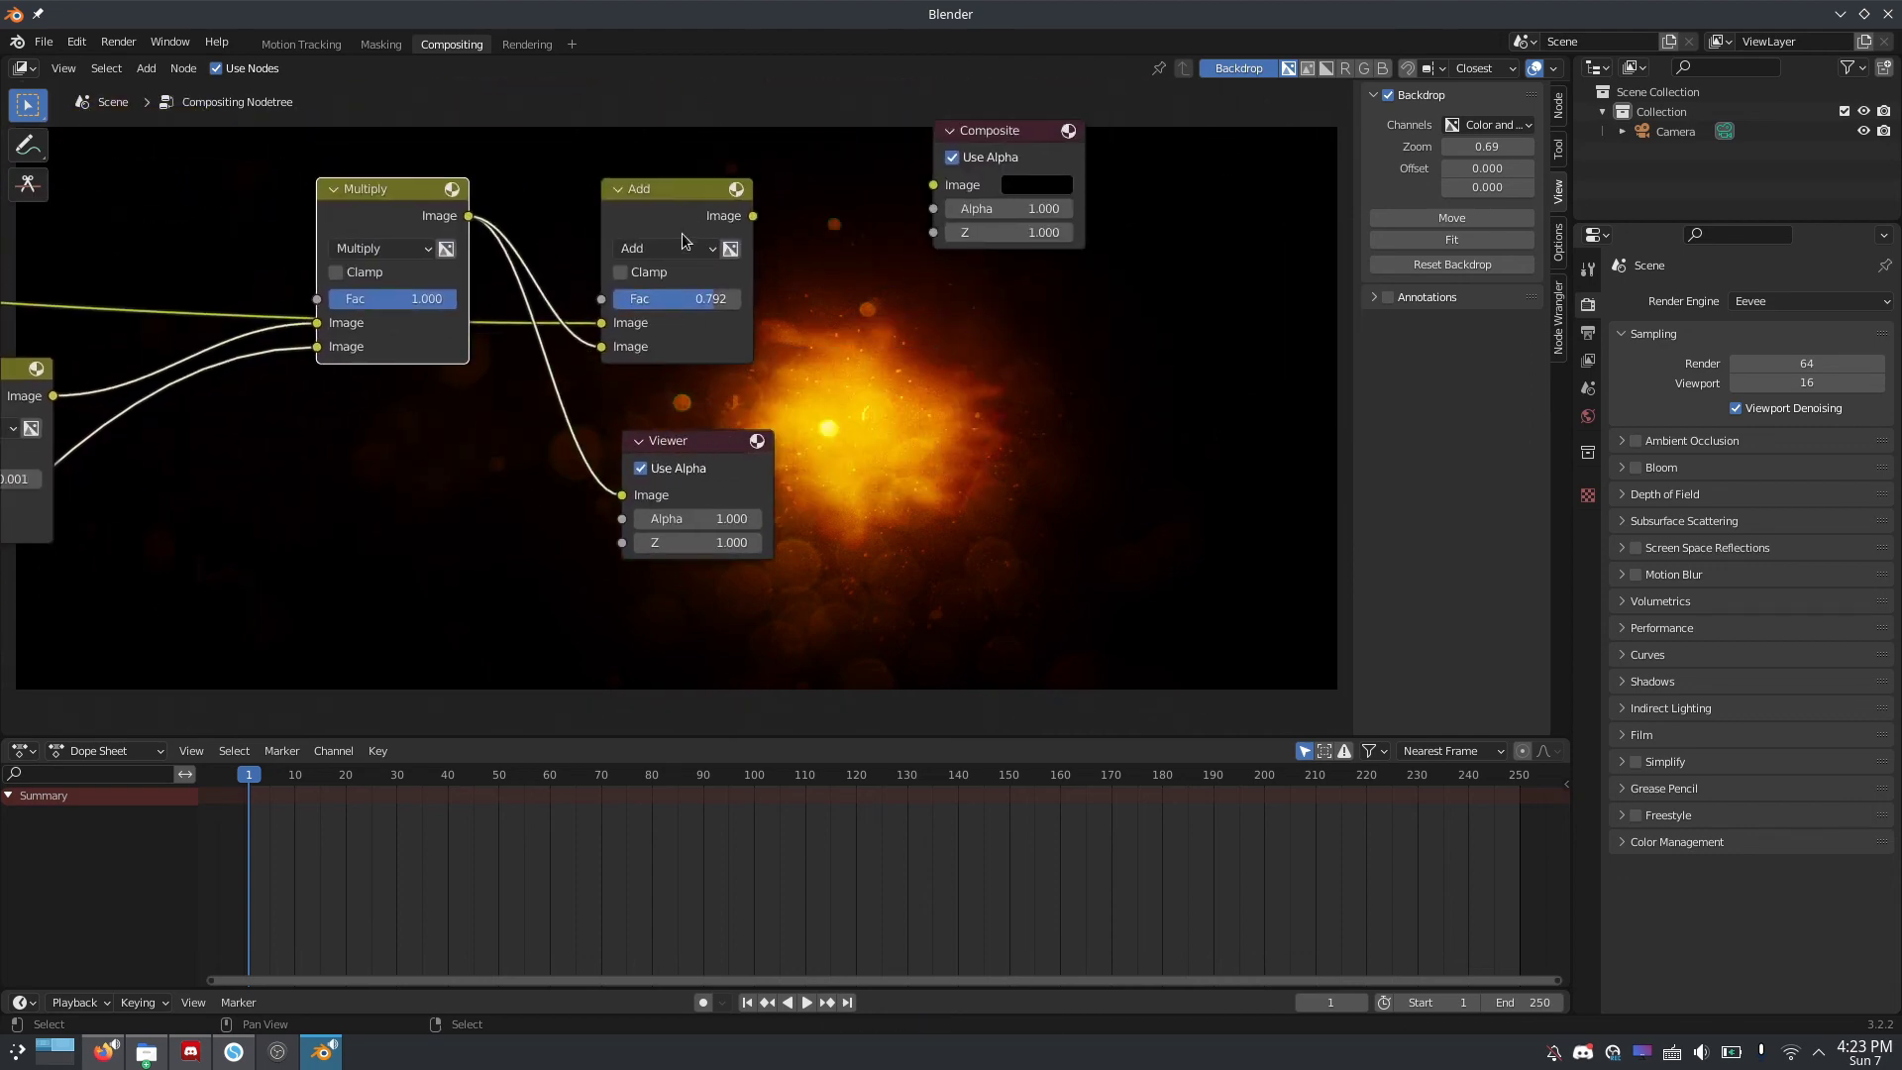
# Show the final Add node's output in the Viewer and set its factor to 1.000
pyautogui.rightClick(775, 479)
pyautogui.moveTo(783, 447); pyautogui.dragTo(1195, 288)
pyautogui.moveTo(704, 301); pyautogui.dragTo(858, 311)
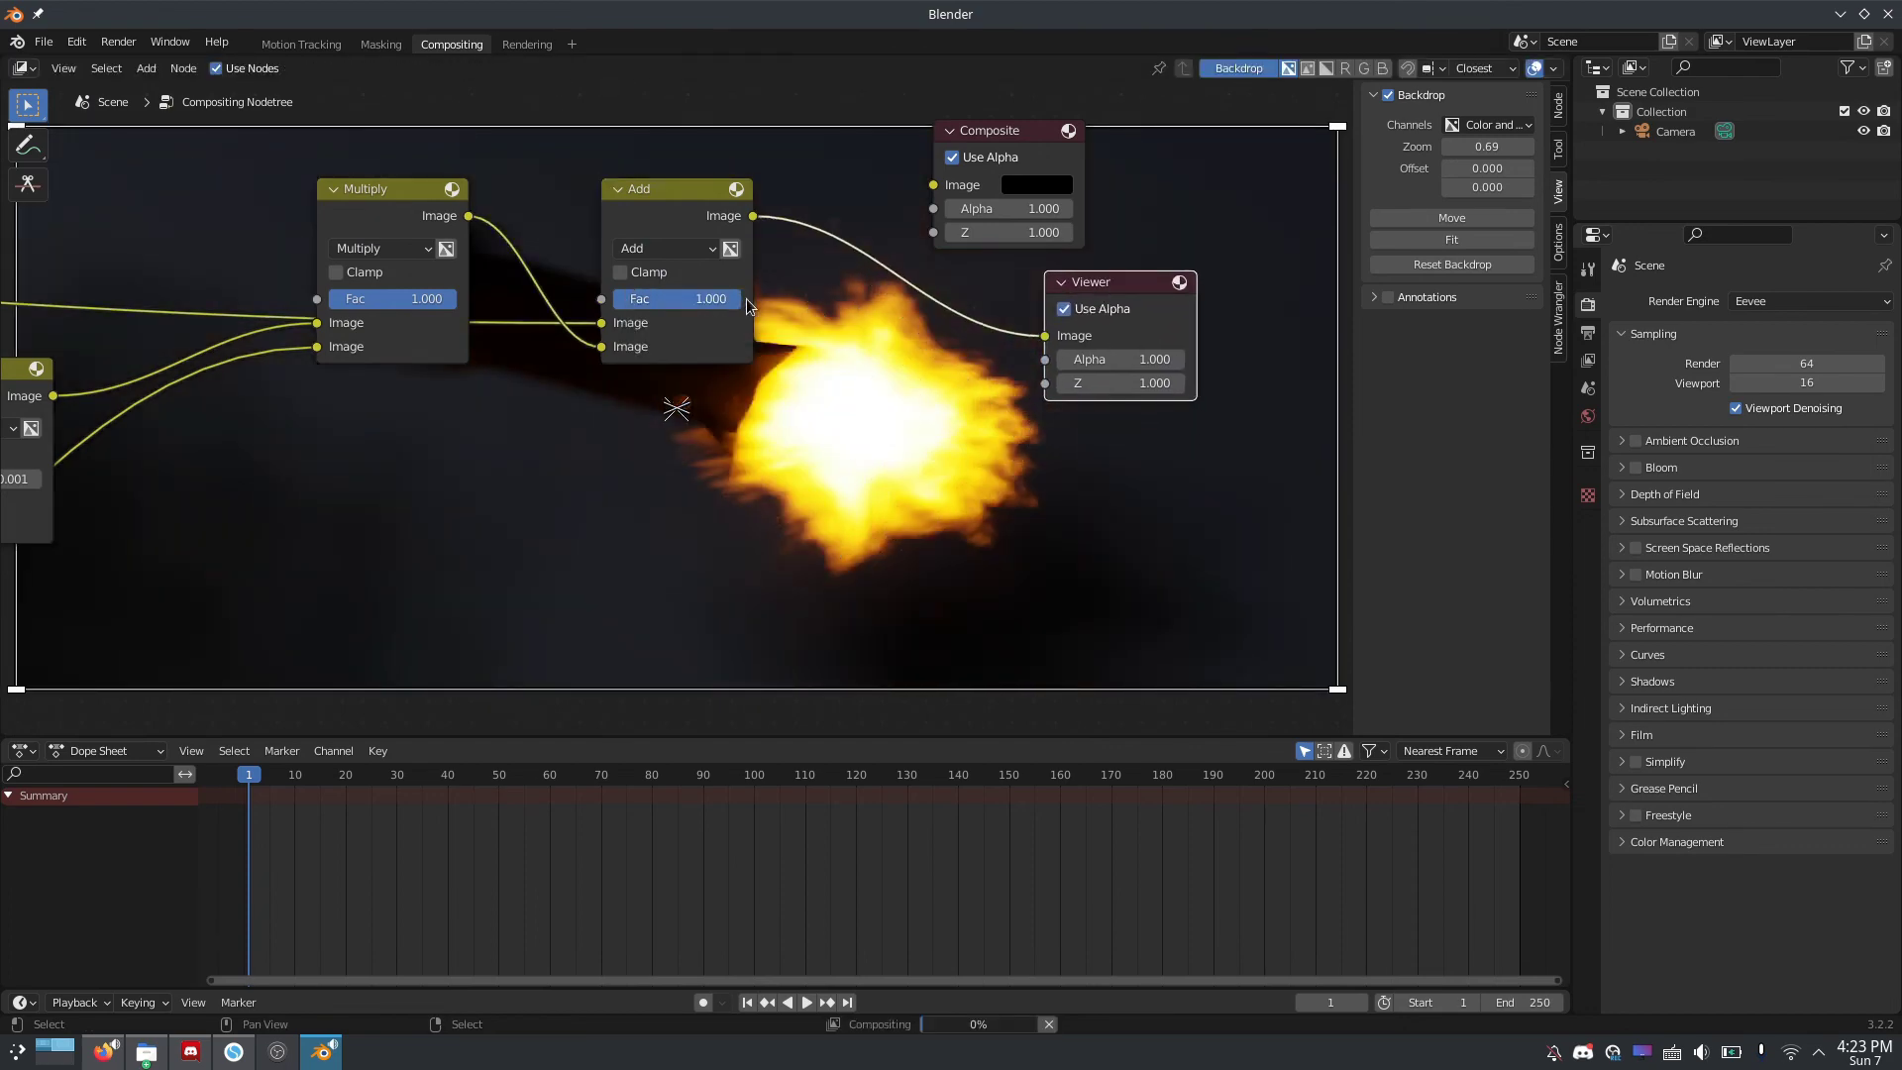
# Pan and zoom out so the whole node graph, including Blur and Viewer nodes, is visible
pyautogui.moveTo(749, 306); pyautogui.dragTo(1195, 251, button='middle')
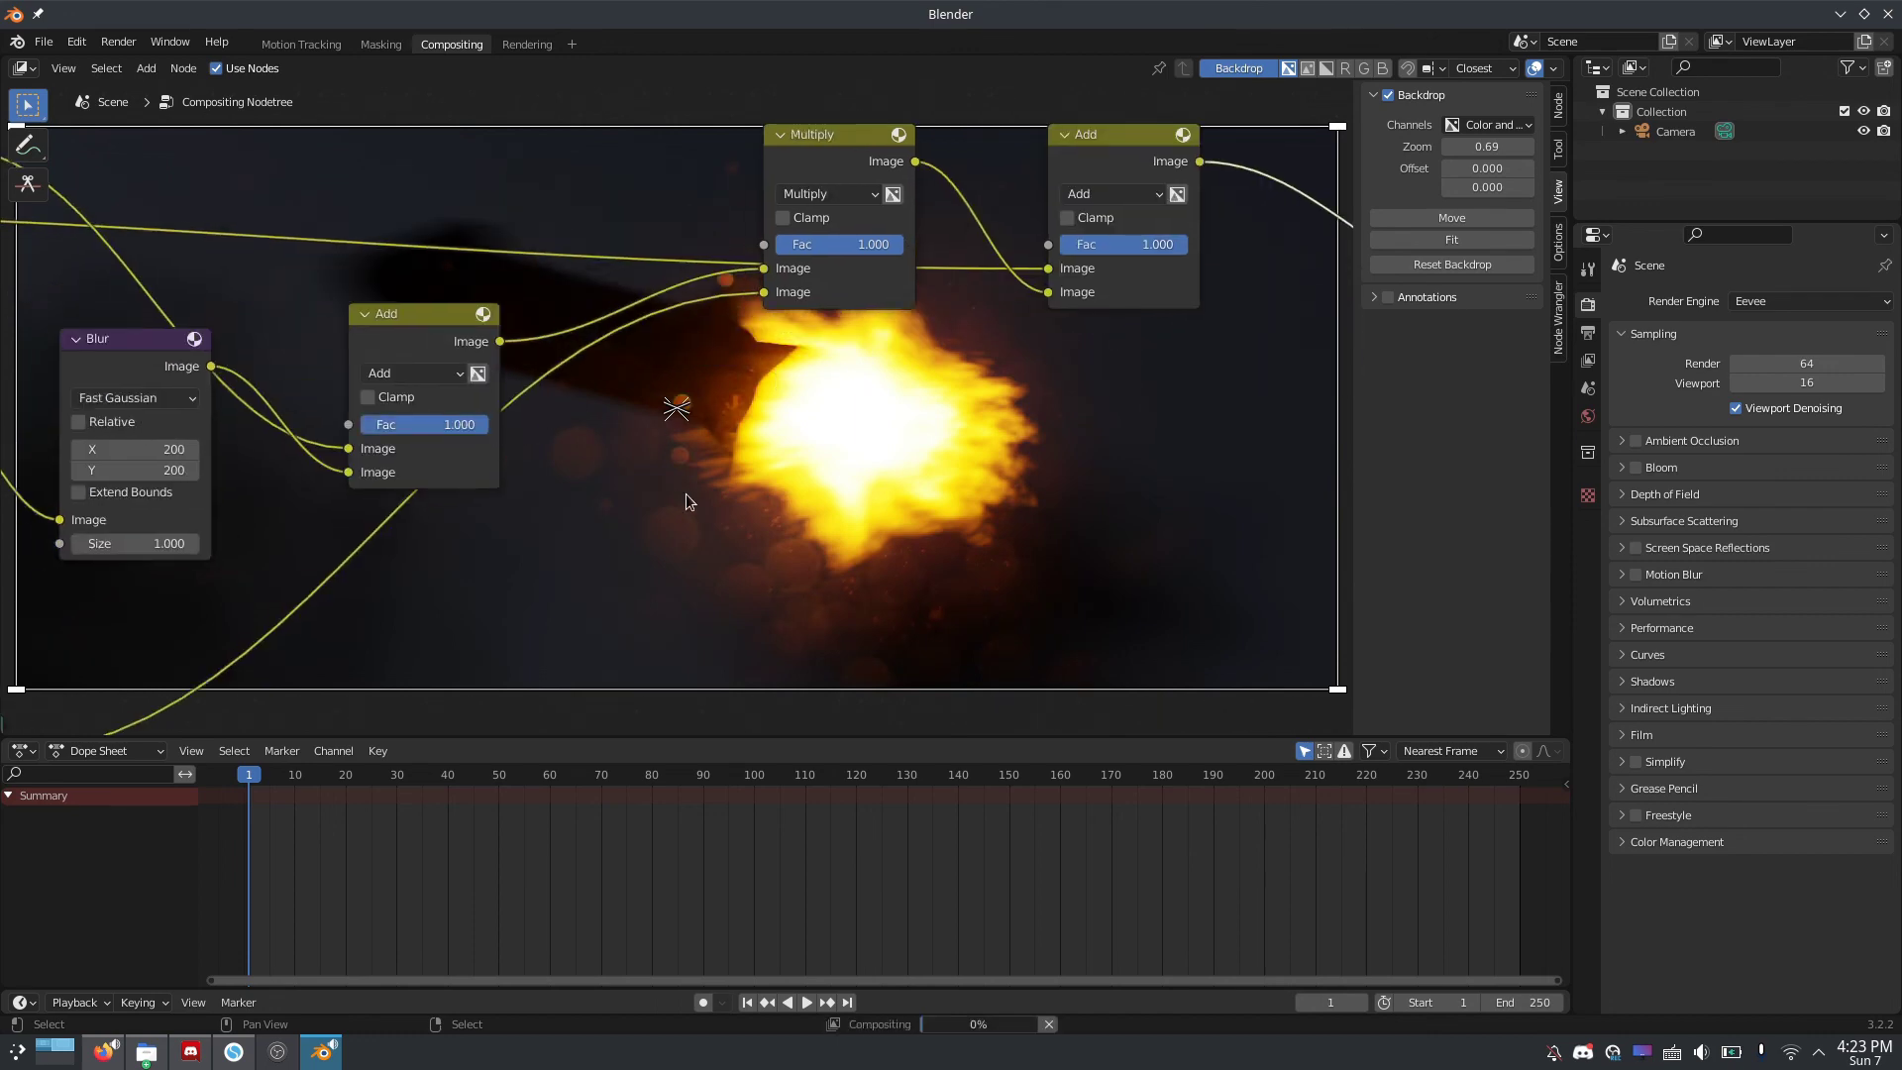
pyautogui.moveTo(686, 500); pyautogui.dragTo(481, 390, button='middle')
pyautogui.keyDown('ctrl'); pyautogui.scroll(-5, 486, 396); pyautogui.keyUp('ctrl')
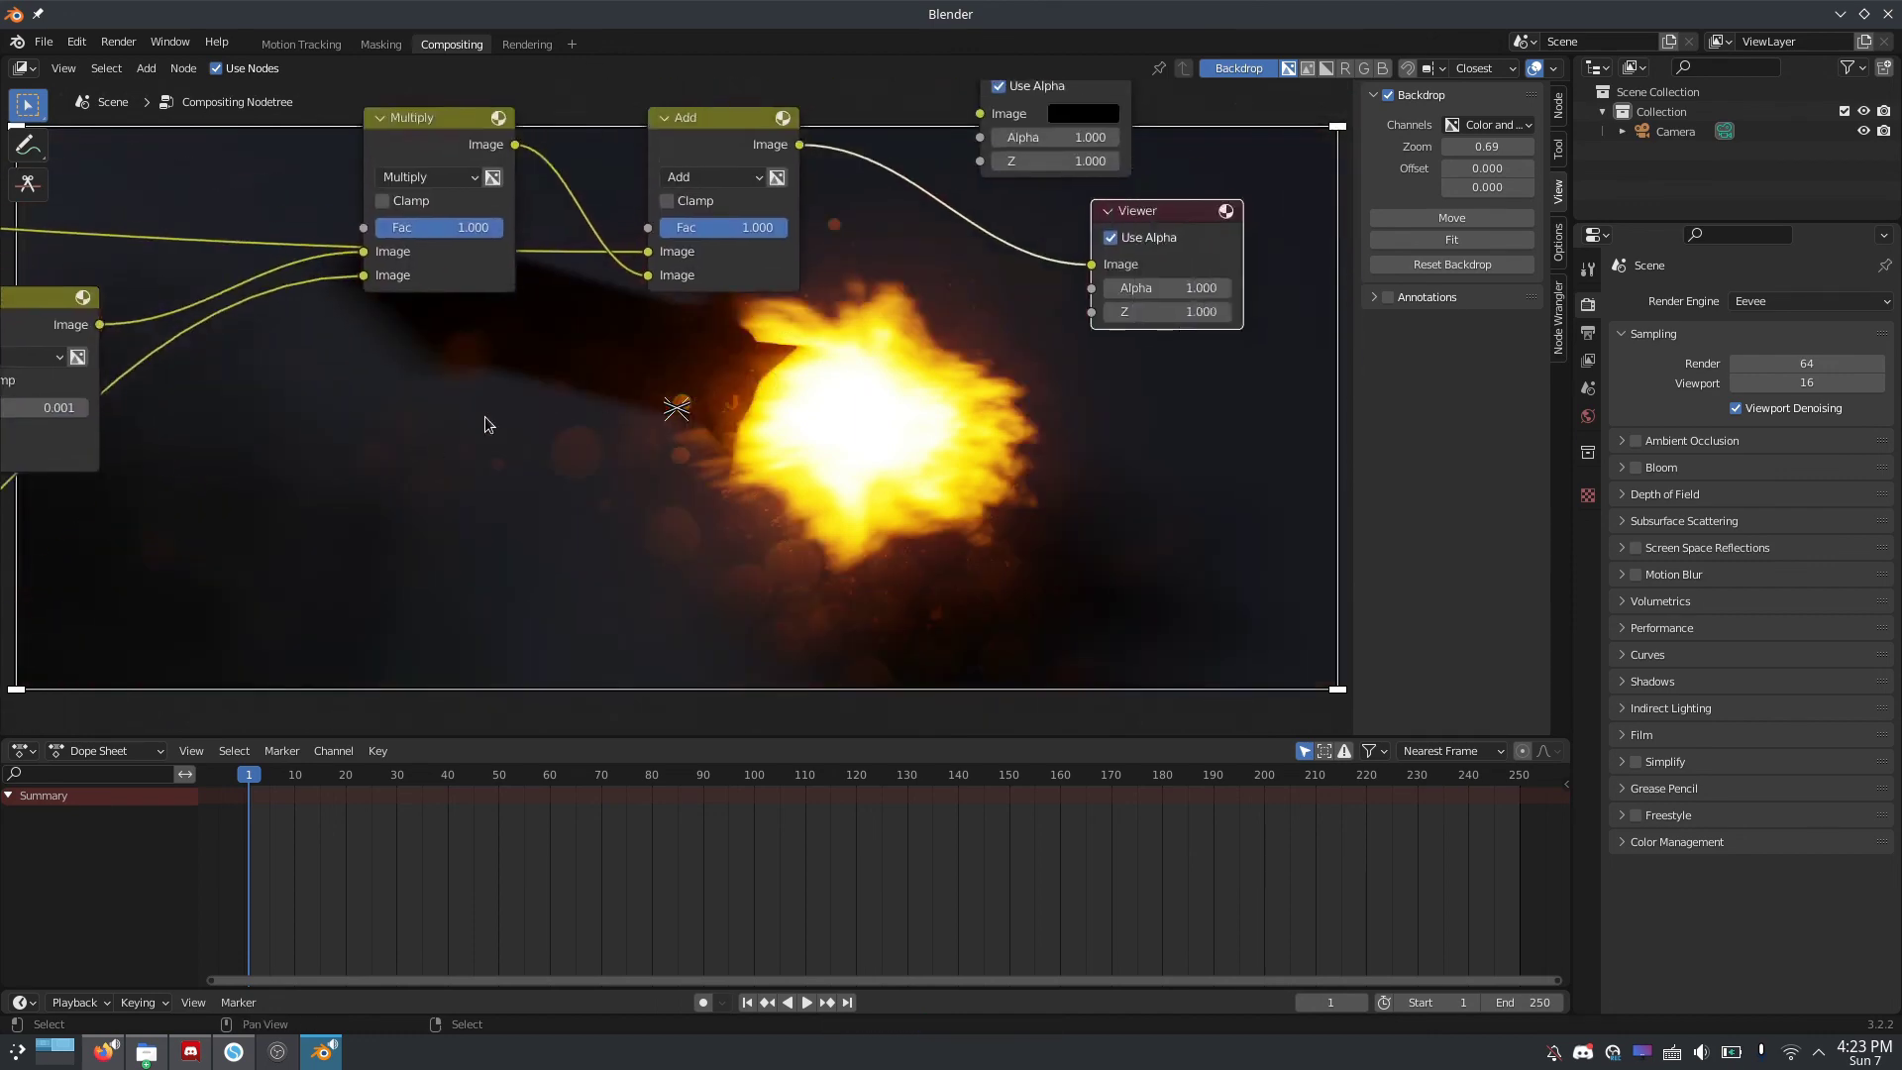
pyautogui.scroll(-5, 484, 416)
pyautogui.moveTo(134, 381); pyautogui.dragTo(516, 540, button='middle')
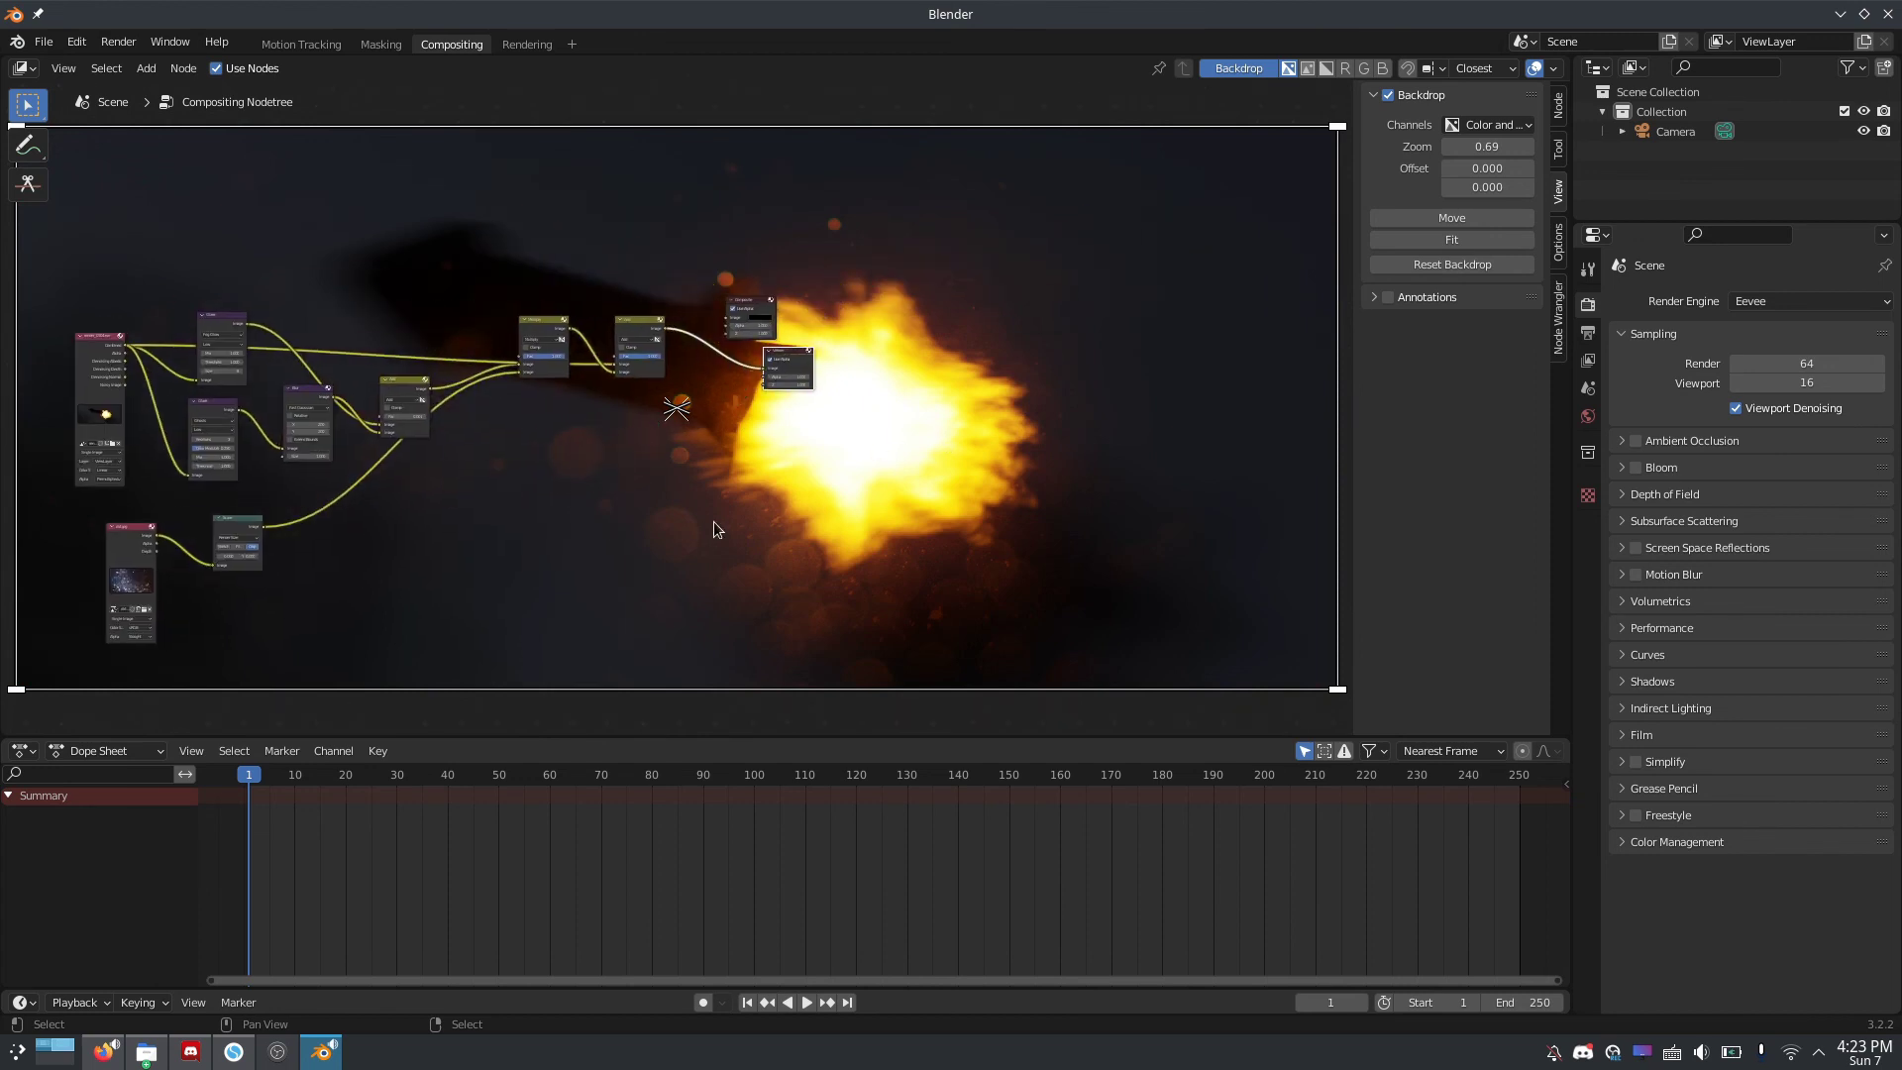